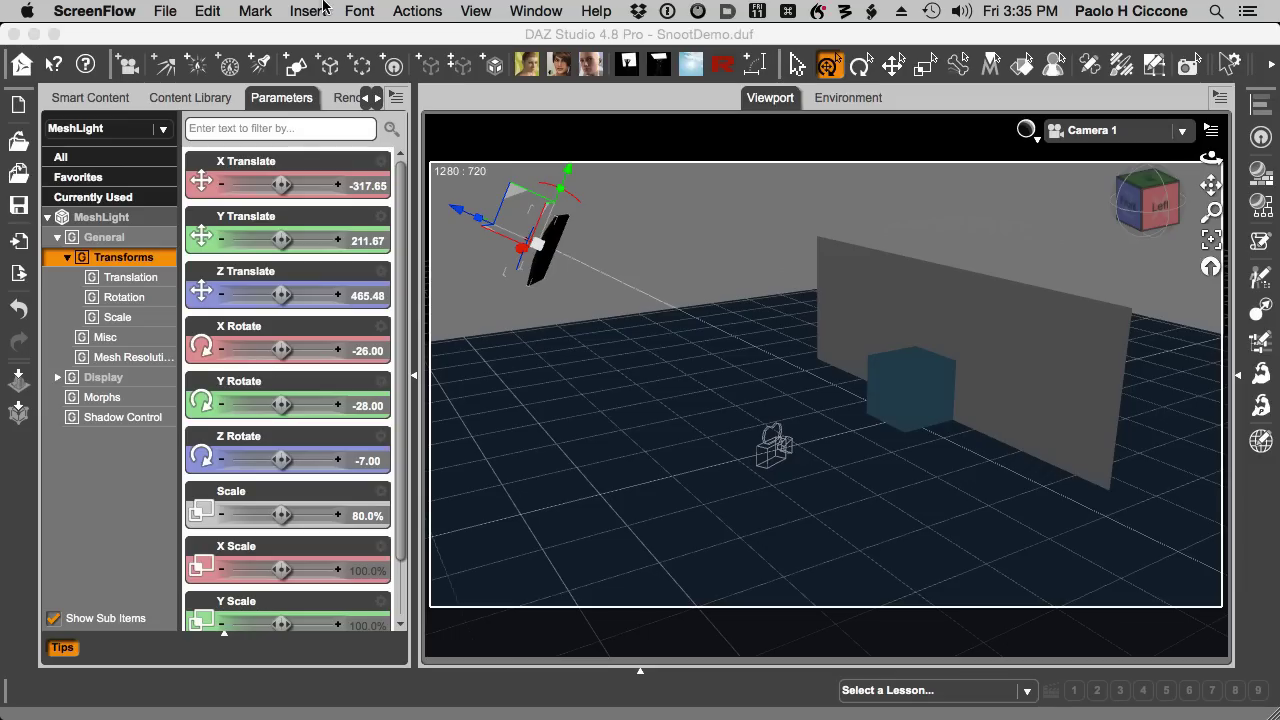
# Switch from DAZ Studio to the Poser copy of the SnootDemo scene
pyautogui.click(315, 37)
pyautogui.press('super+Tab')
pyautogui.press('super+Tab')
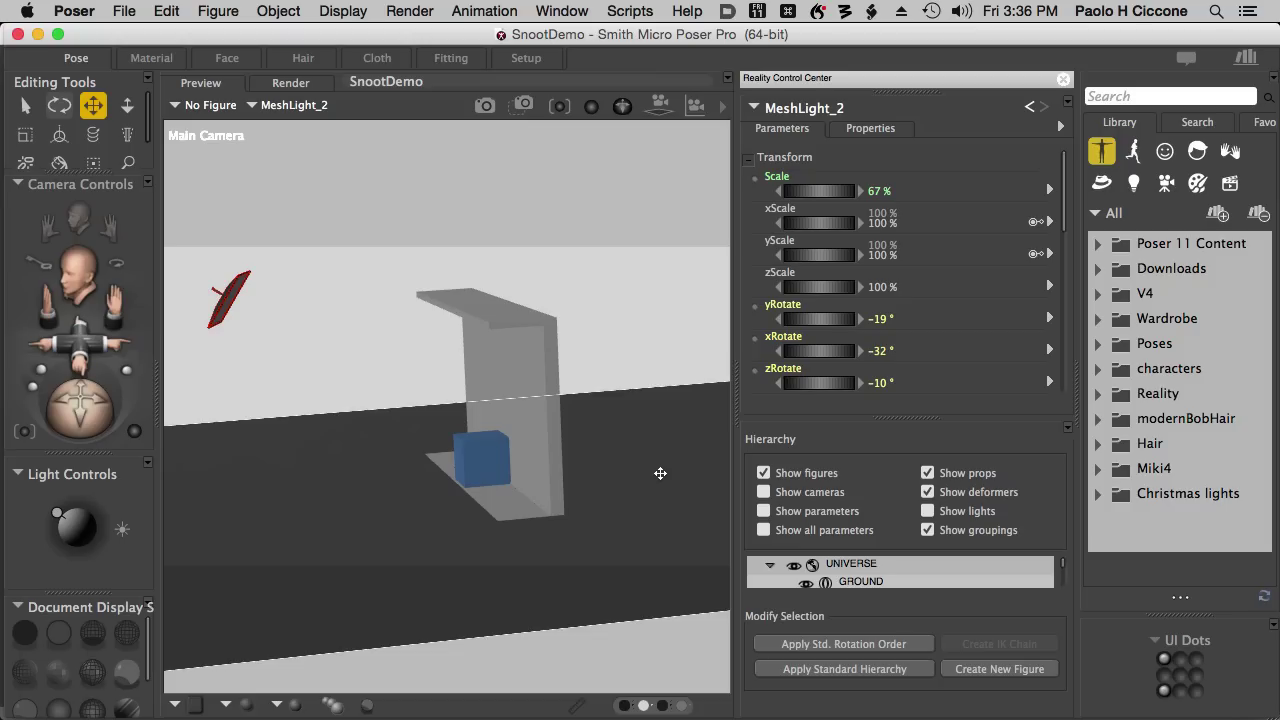
# Return to DAZ Studio's SnootDemo.duf to compare its MeshLight scale and rotations with Poser's
pyautogui.press('super+Tab')
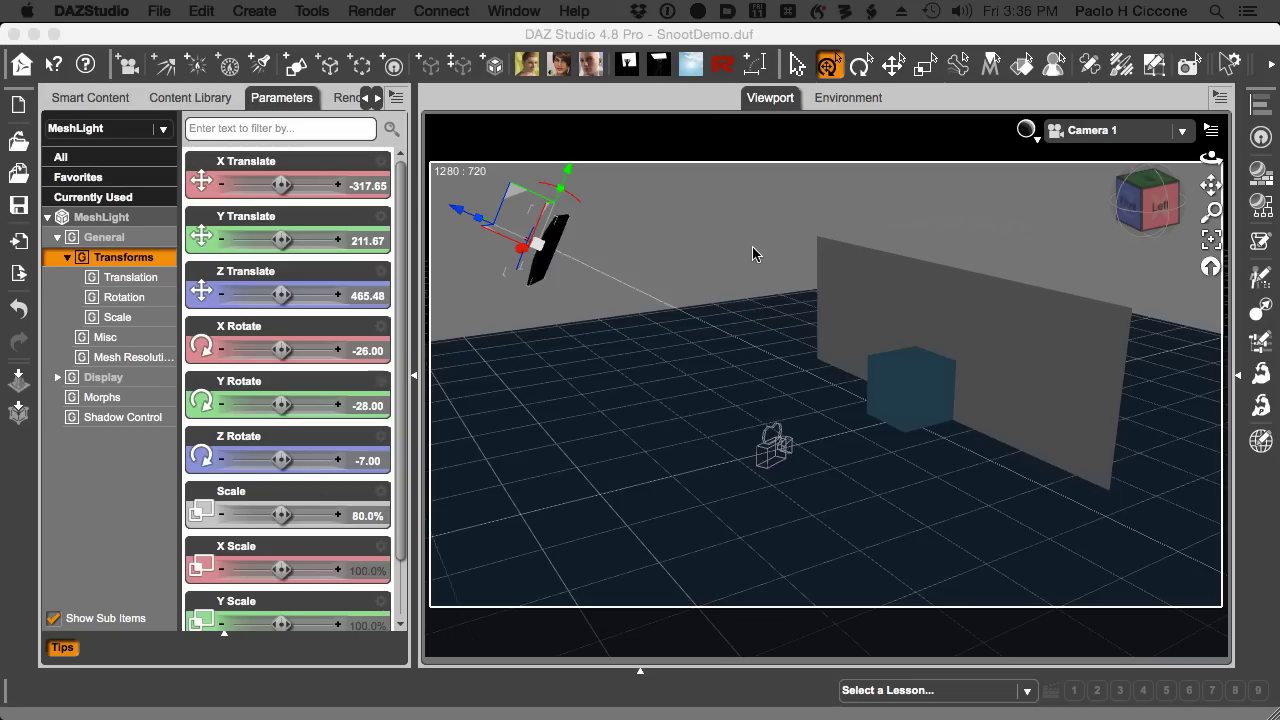
# Select the cube, back wall, floor and mesh light so Reality lists their materials
pyautogui.click(889, 412)
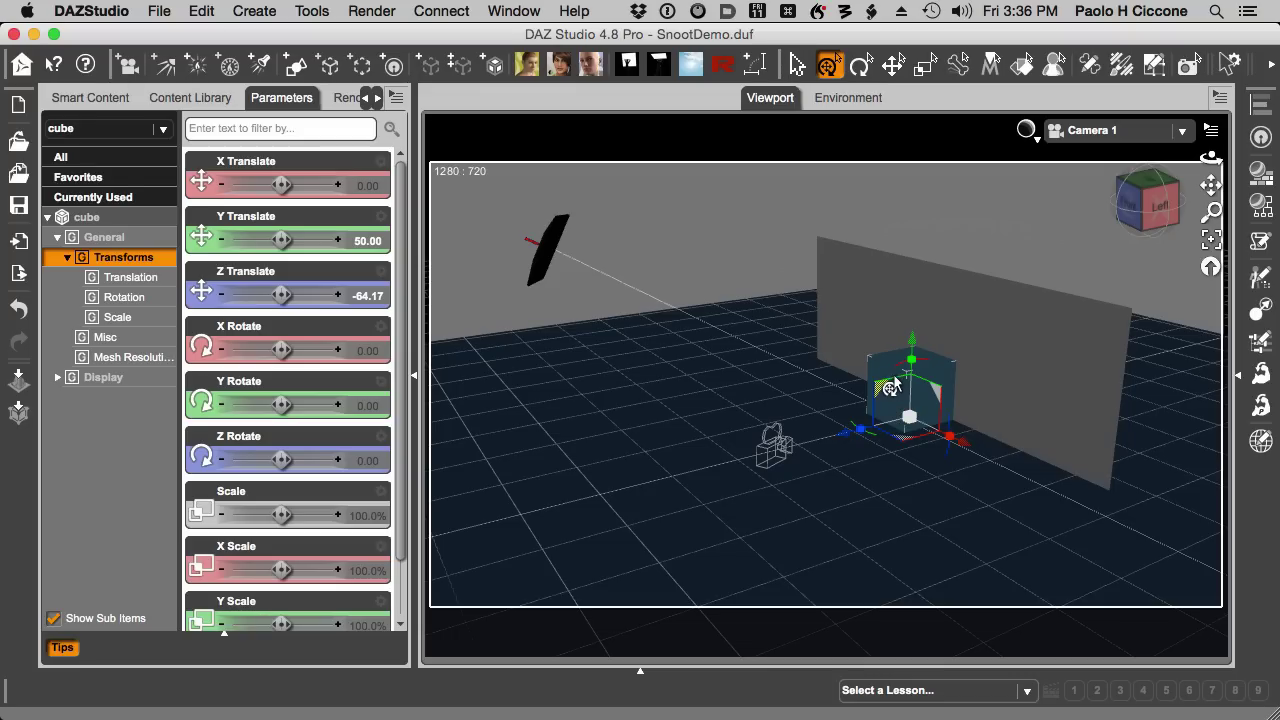
pyautogui.click(896, 305)
pyautogui.click(776, 420)
pyautogui.click(536, 255)
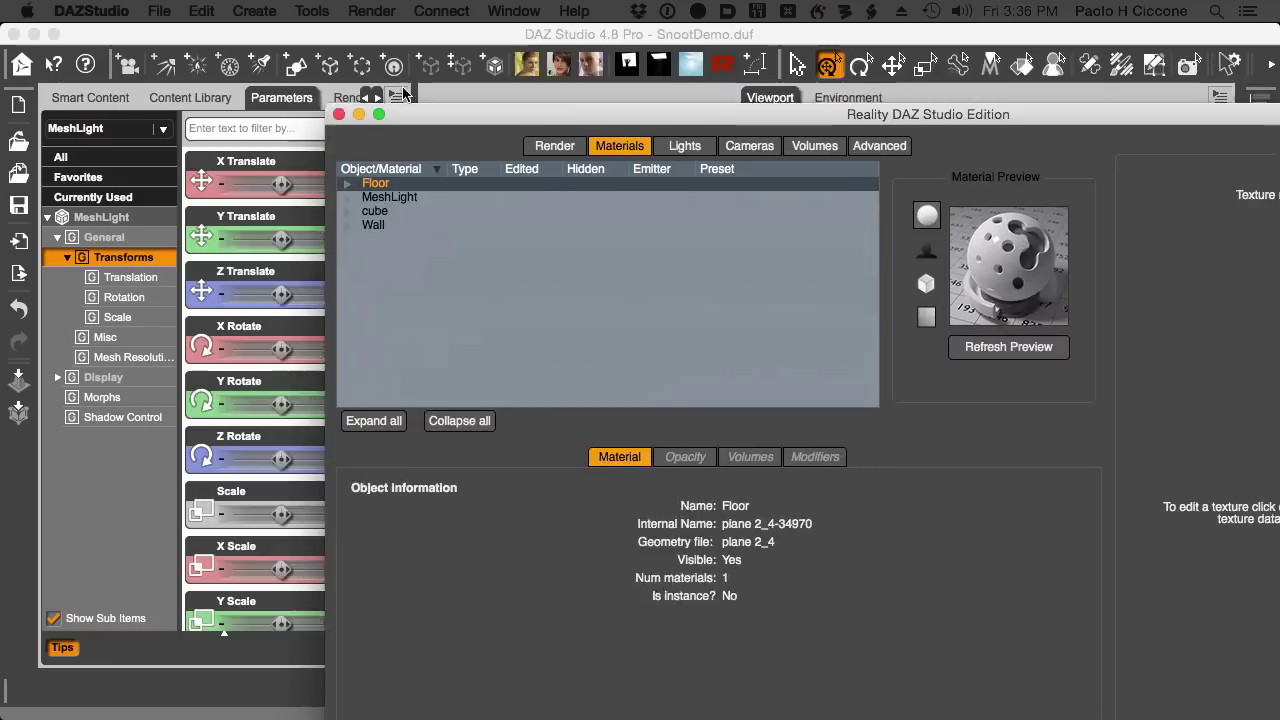
# Move the Reality window aside and render the current frame in LuxRender from the Render tab
pyautogui.moveTo(434, 112); pyautogui.dragTo(155, 30)
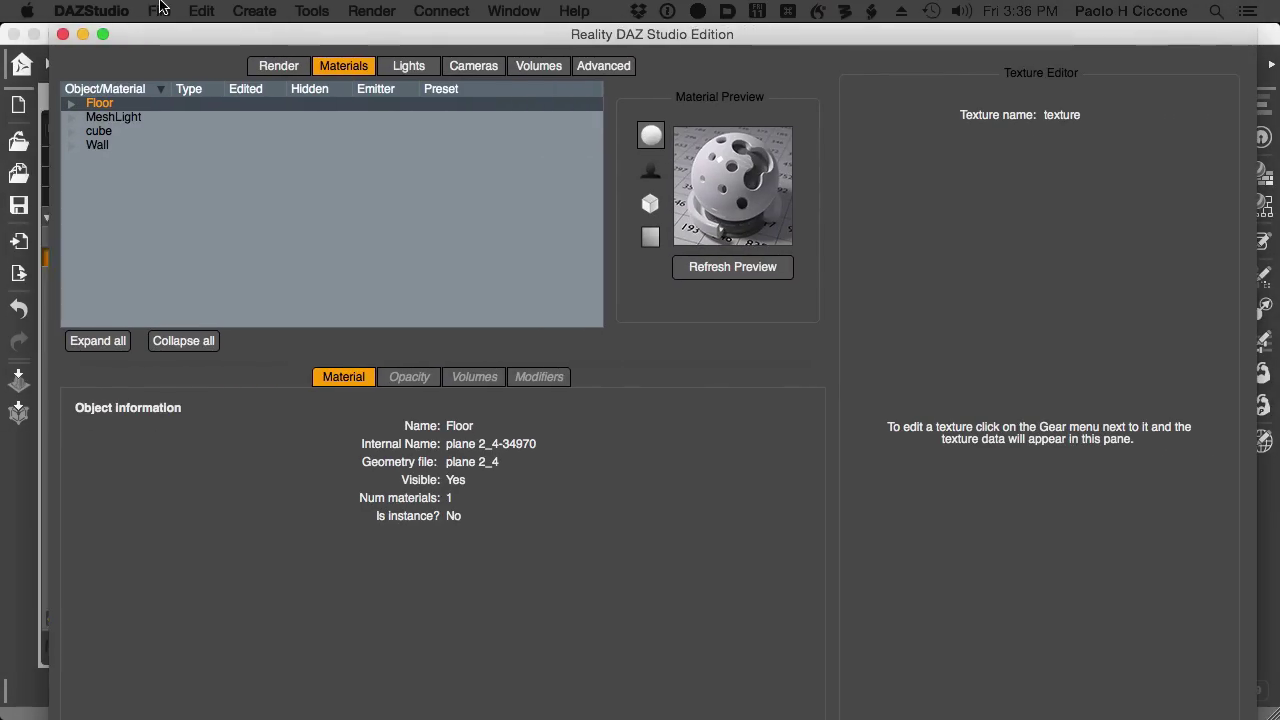
pyautogui.click(274, 65)
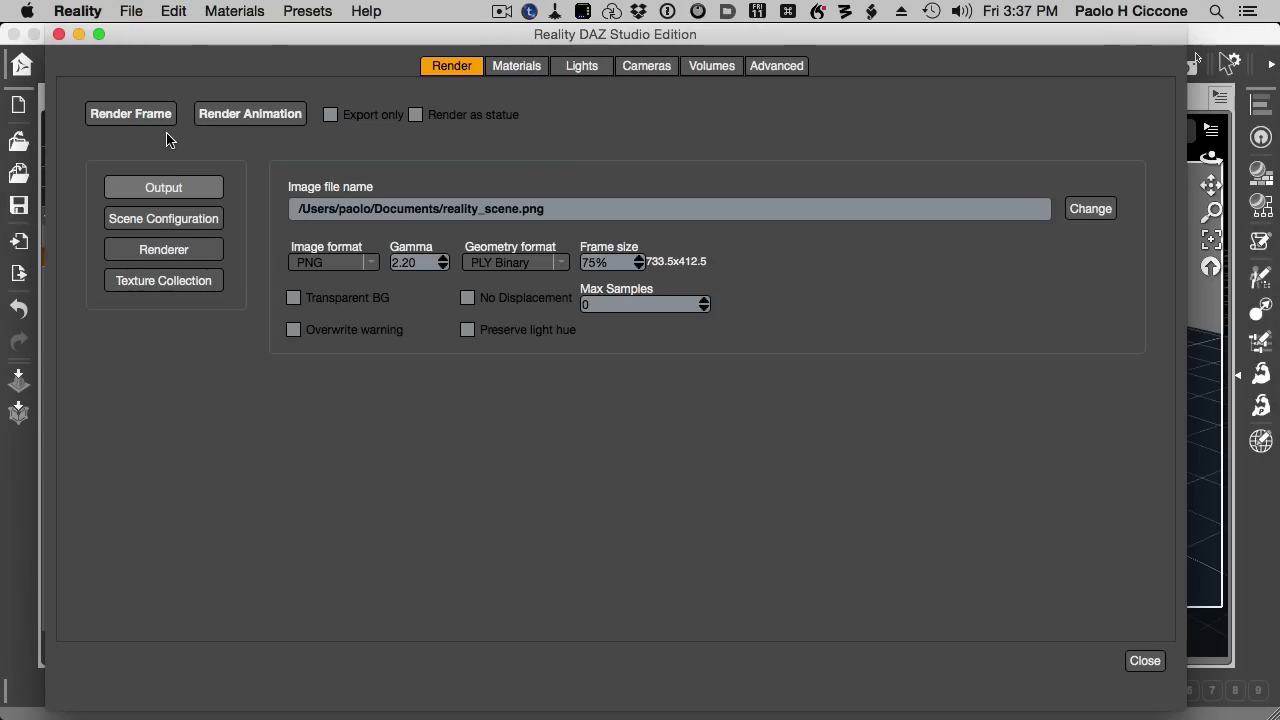
pyautogui.click(96, 115)
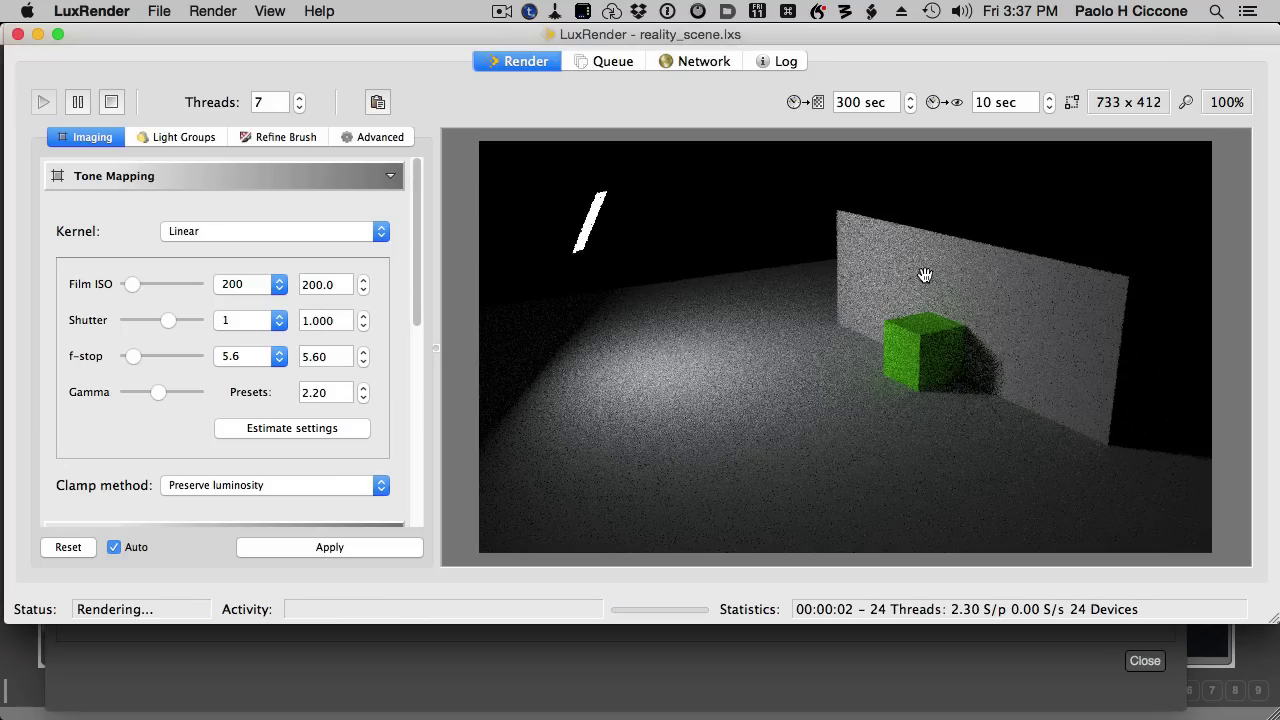
# Let the LuxRender render of the green cube refine, then return to DAZ Studio
pyautogui.moveTo(8, 650)
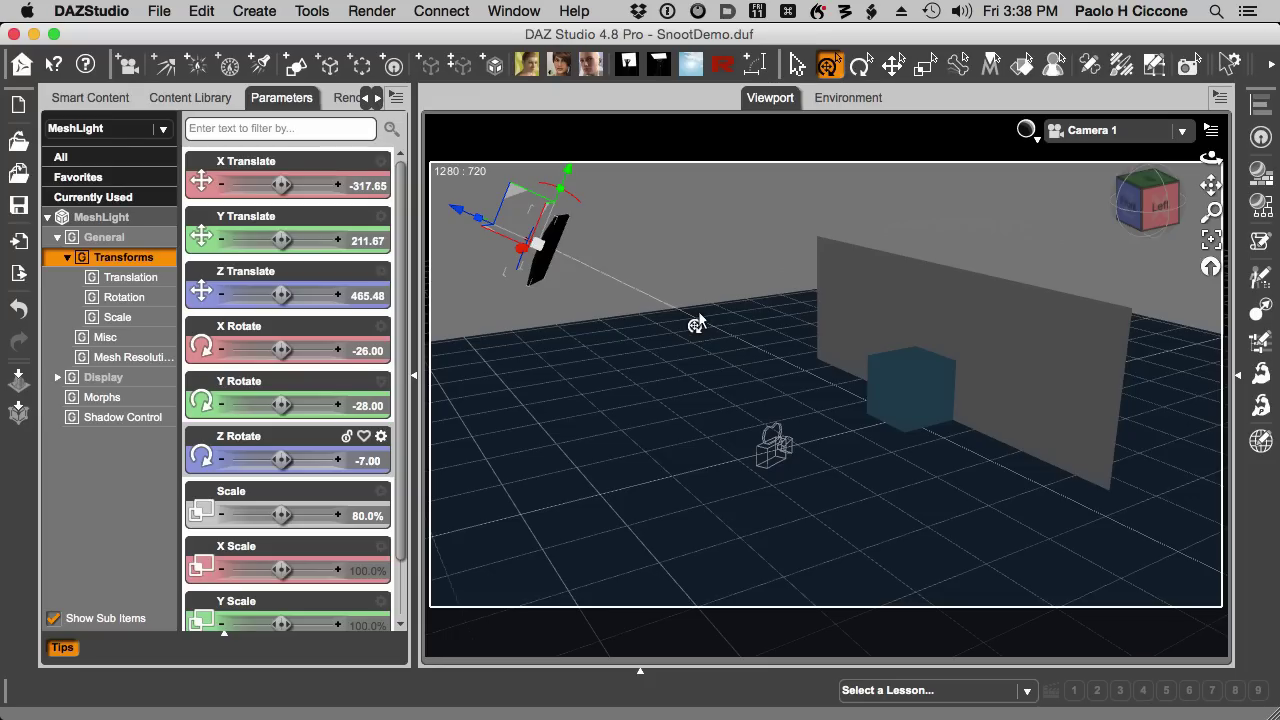
# Bring LuxRender forward to check the cleaner render at about 1 minute 24 seconds
pyautogui.press('super+Tab')
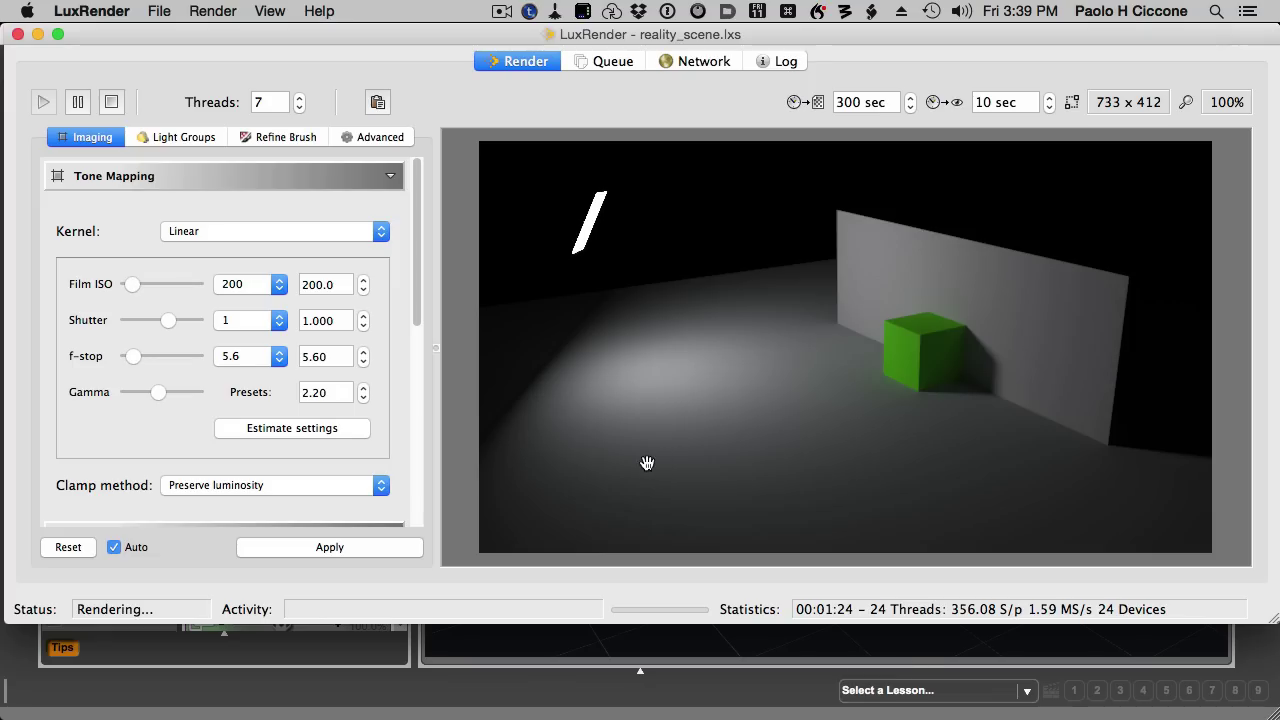
# Quit LuxRender from its application menu, retrying after bringing its window back forward
pyautogui.click(157, 16)
pyautogui.moveTo(95, 12)
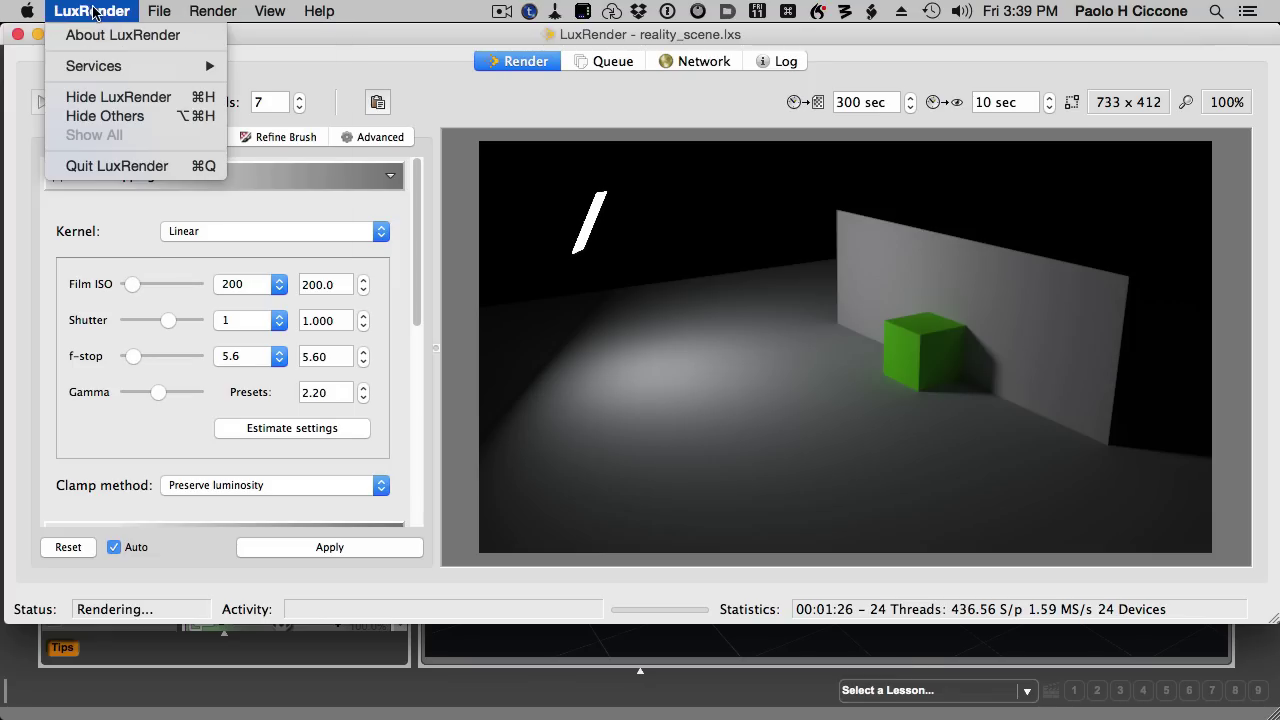
pyautogui.click(140, 165)
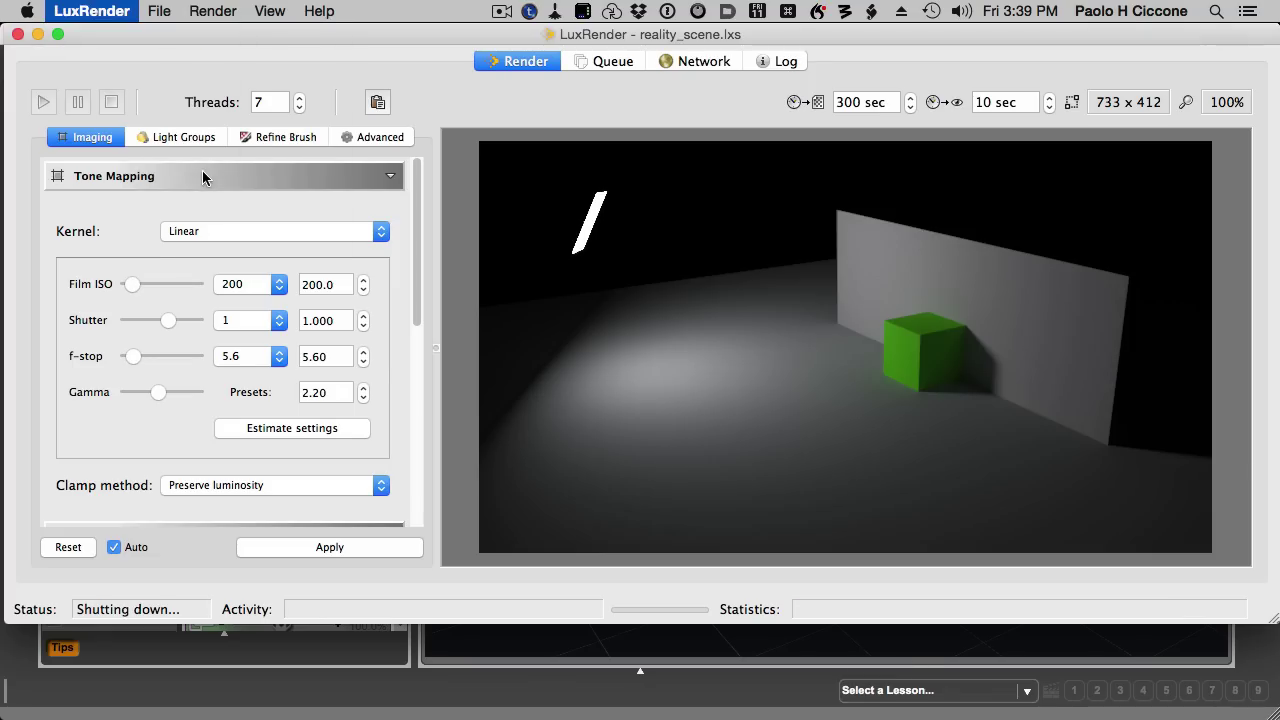
pyautogui.press('super+Tab')
pyautogui.click(157, 402)
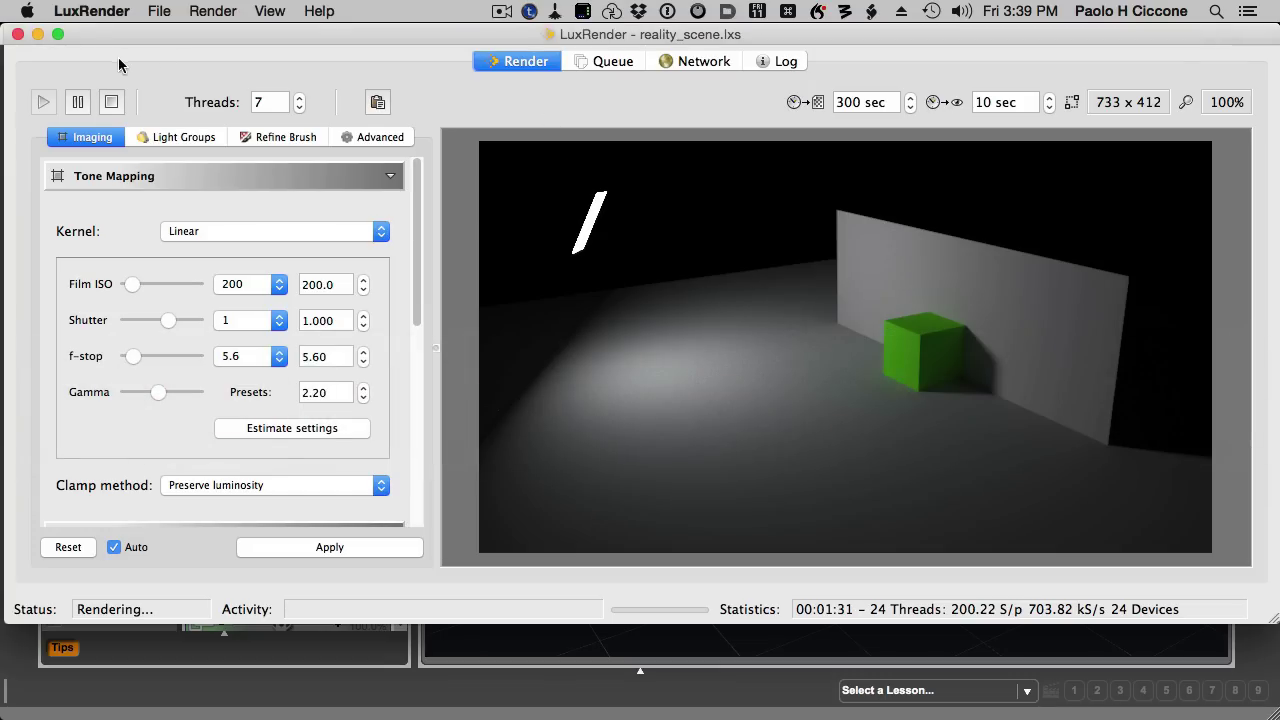
pyautogui.click(92, 11)
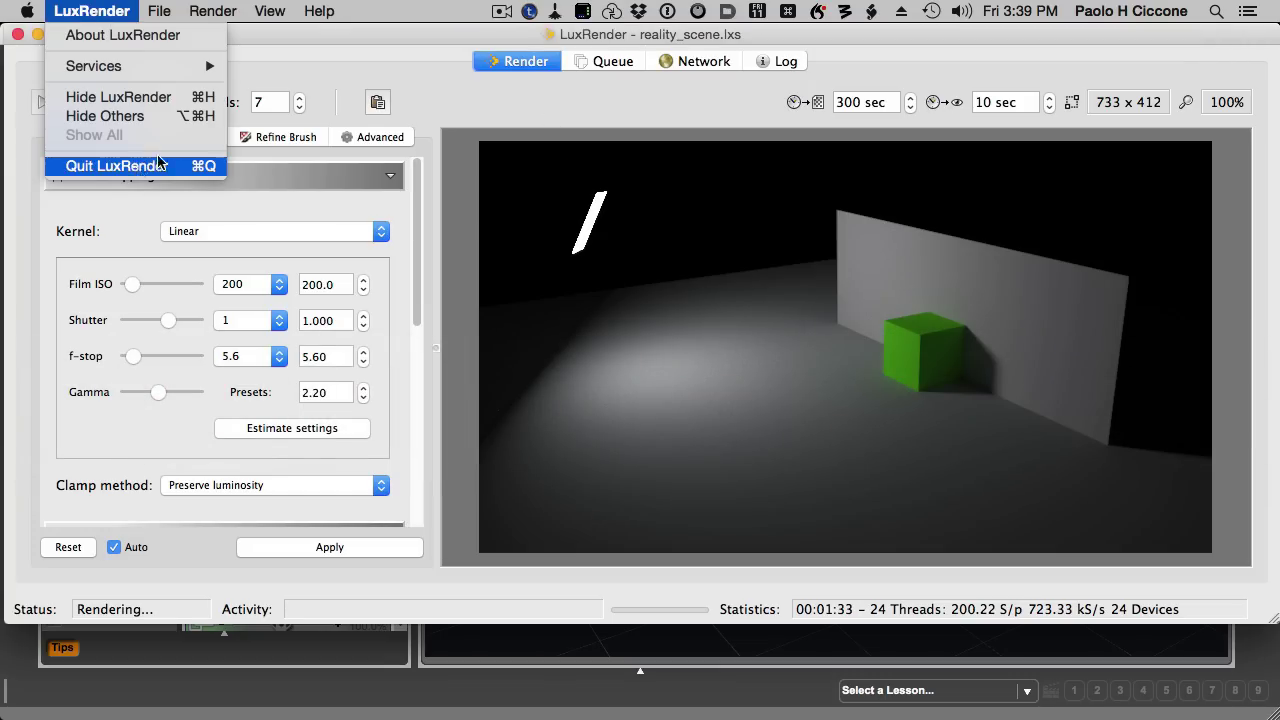
pyautogui.click(135, 166)
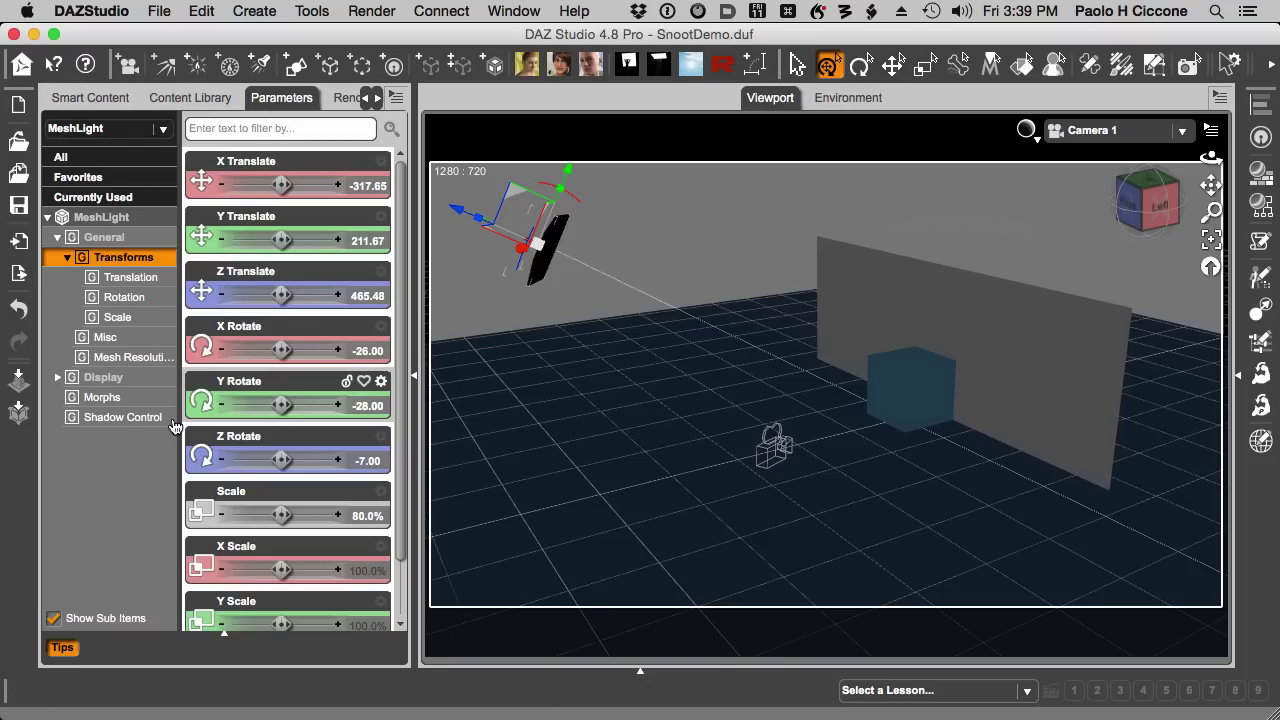
# In Poser, drag MeshLight_2's Snoot Length dial to lengthen the snoot to 1.280
pyautogui.scroll(-1, 290, 410)
pyautogui.press('super+Tab')
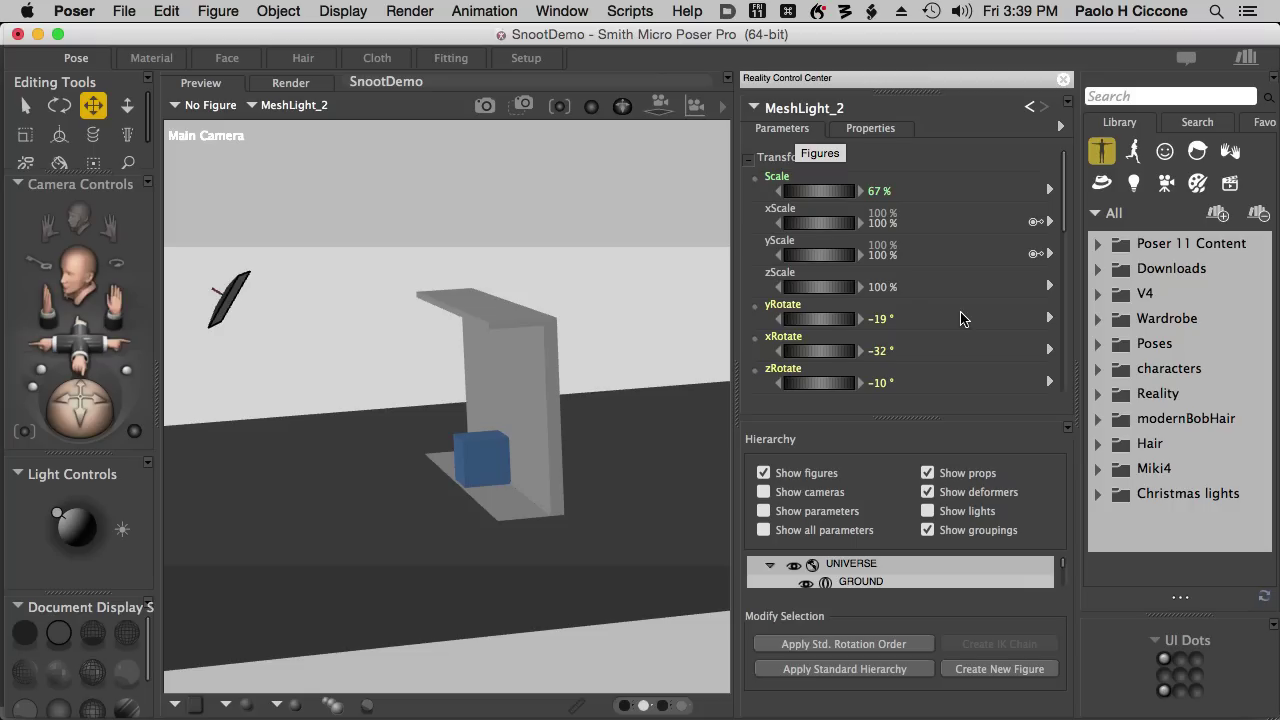
pyautogui.scroll(-10, 1068, 227)
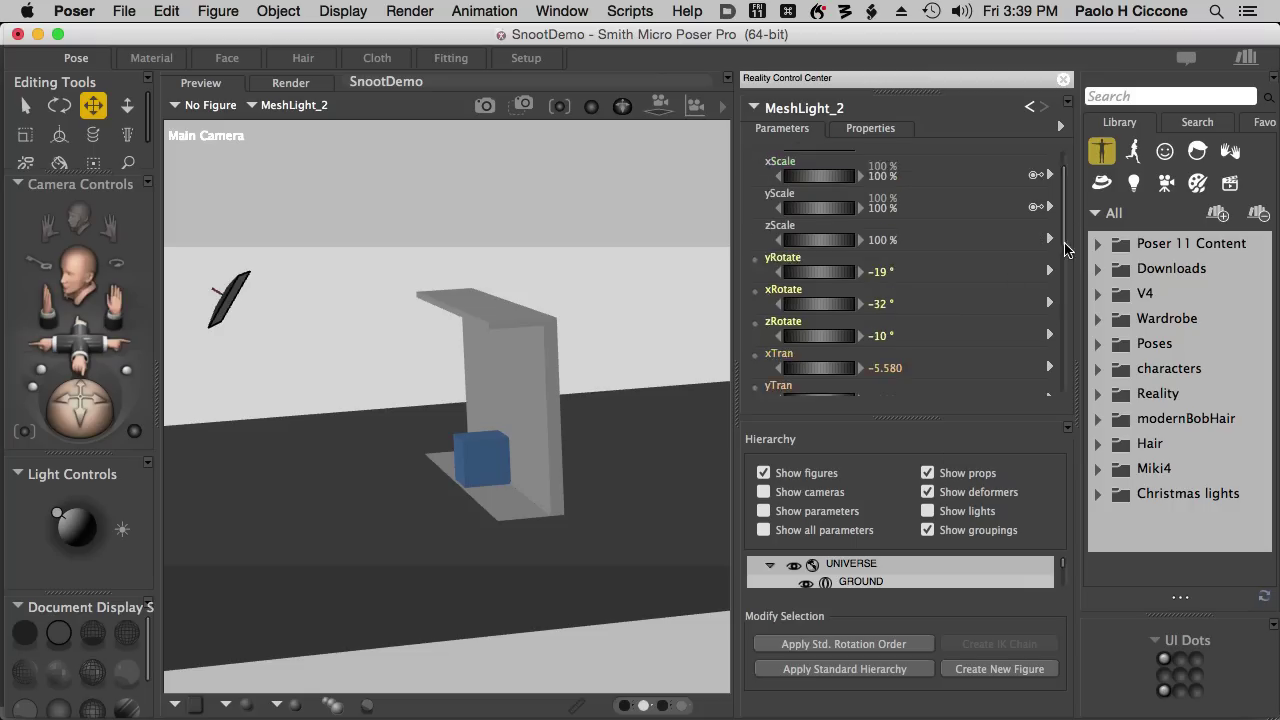
pyautogui.scroll(2, 1097, 349)
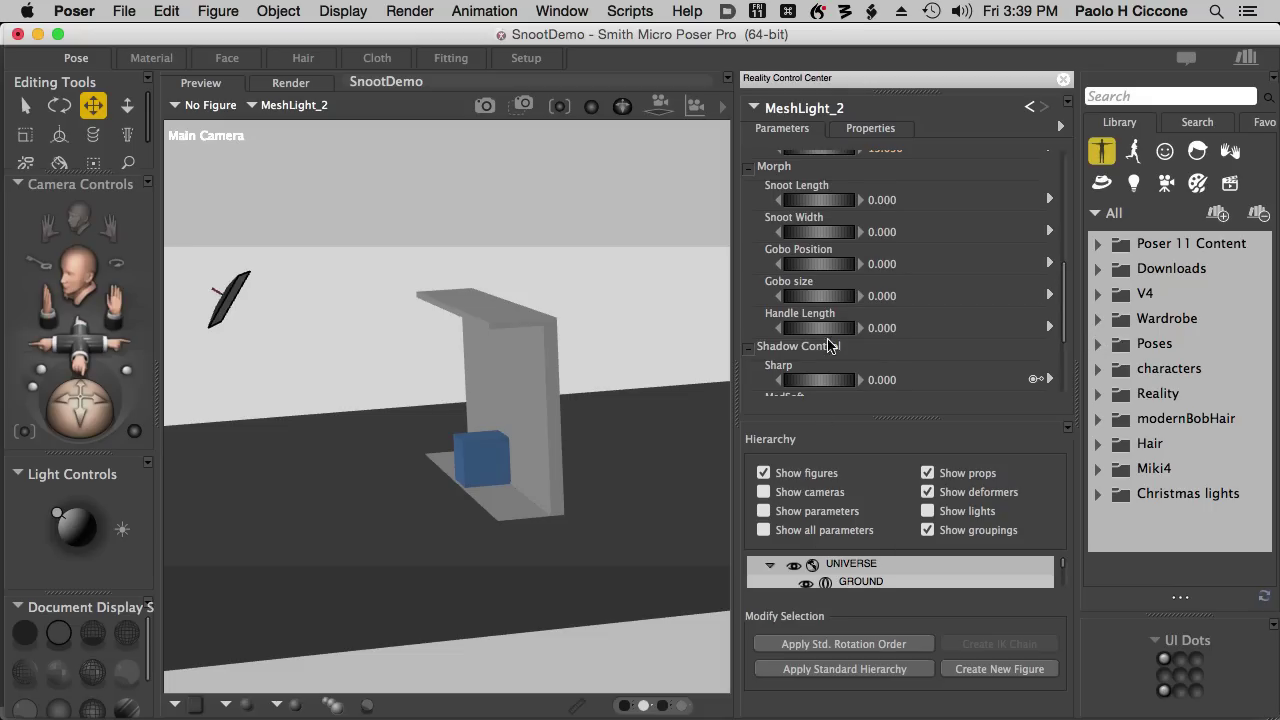
pyautogui.moveTo(812, 199); pyautogui.dragTo(888, 206)
pyautogui.press('super+Tab')
# Set DAZ Studio's MeshLight Snoot Length morph to 0.069, extending the black snoot tube
pyautogui.click(163, 418)
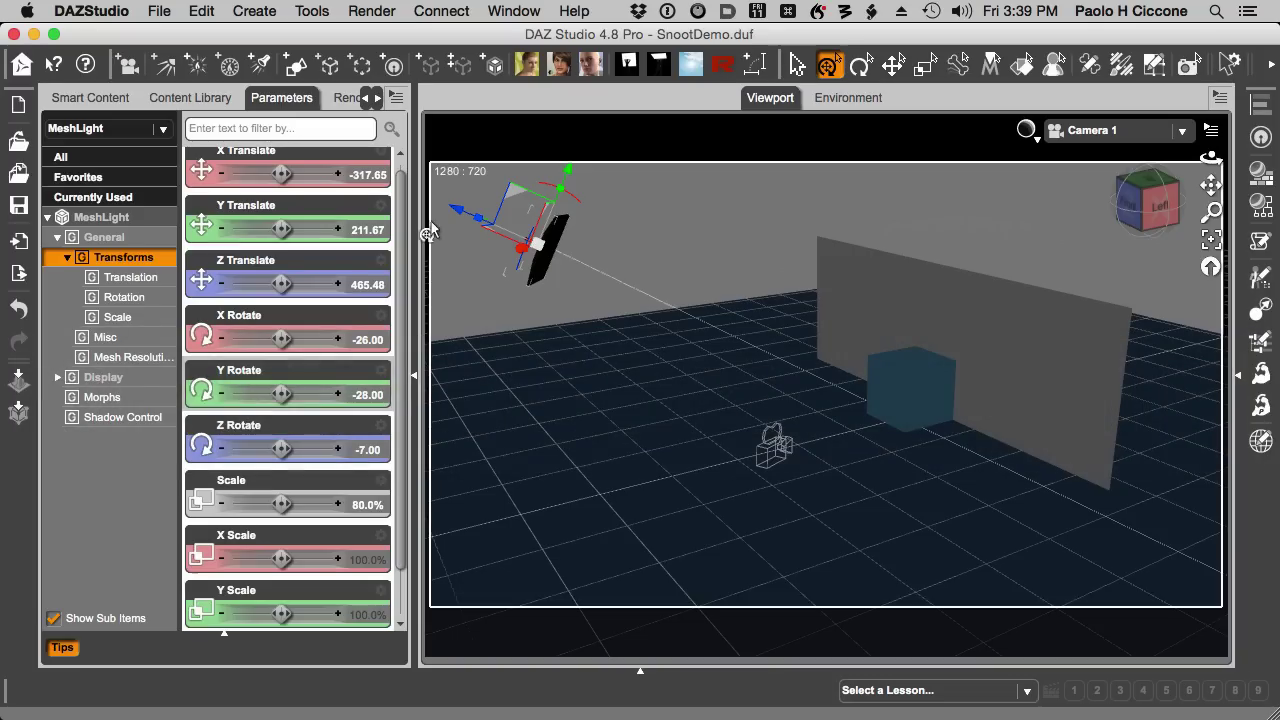
pyautogui.click(122, 398)
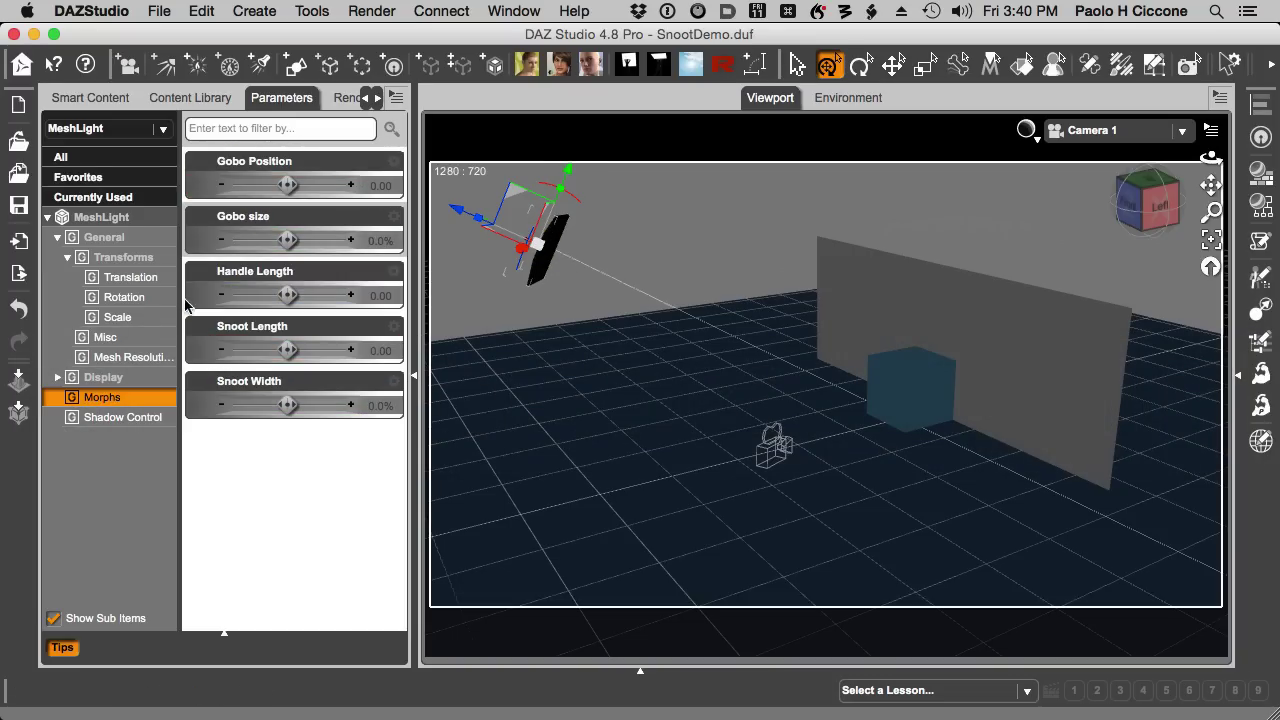
pyautogui.moveTo(289, 358); pyautogui.dragTo(337, 349)
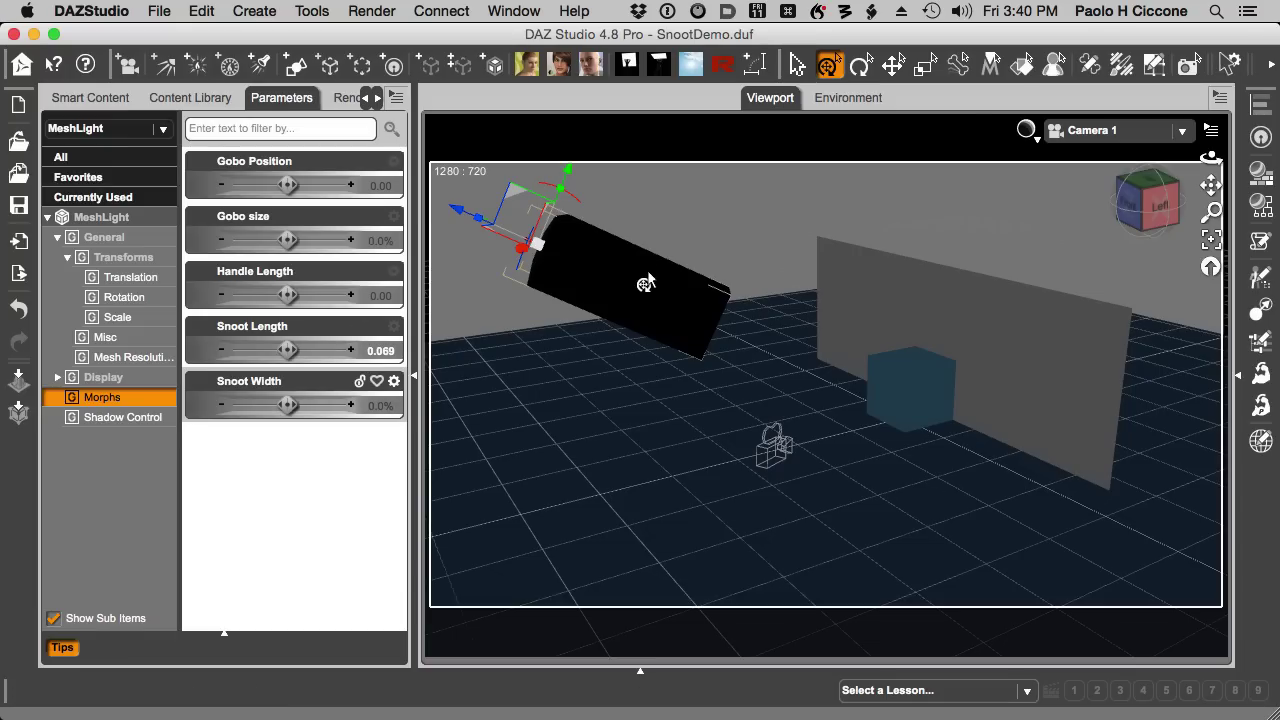
pyautogui.click(1104, 136)
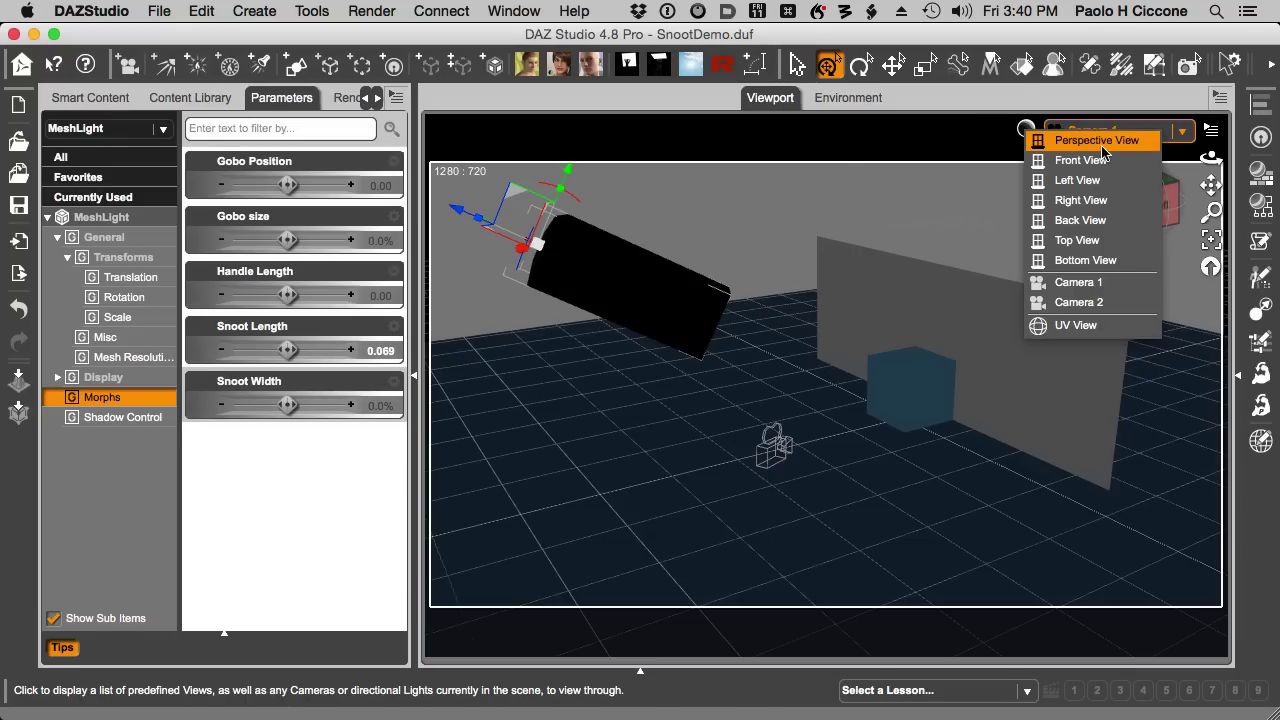
# Switch to Perspective View, orbit to look from the left, and show wireframe
pyautogui.click(1085, 134)
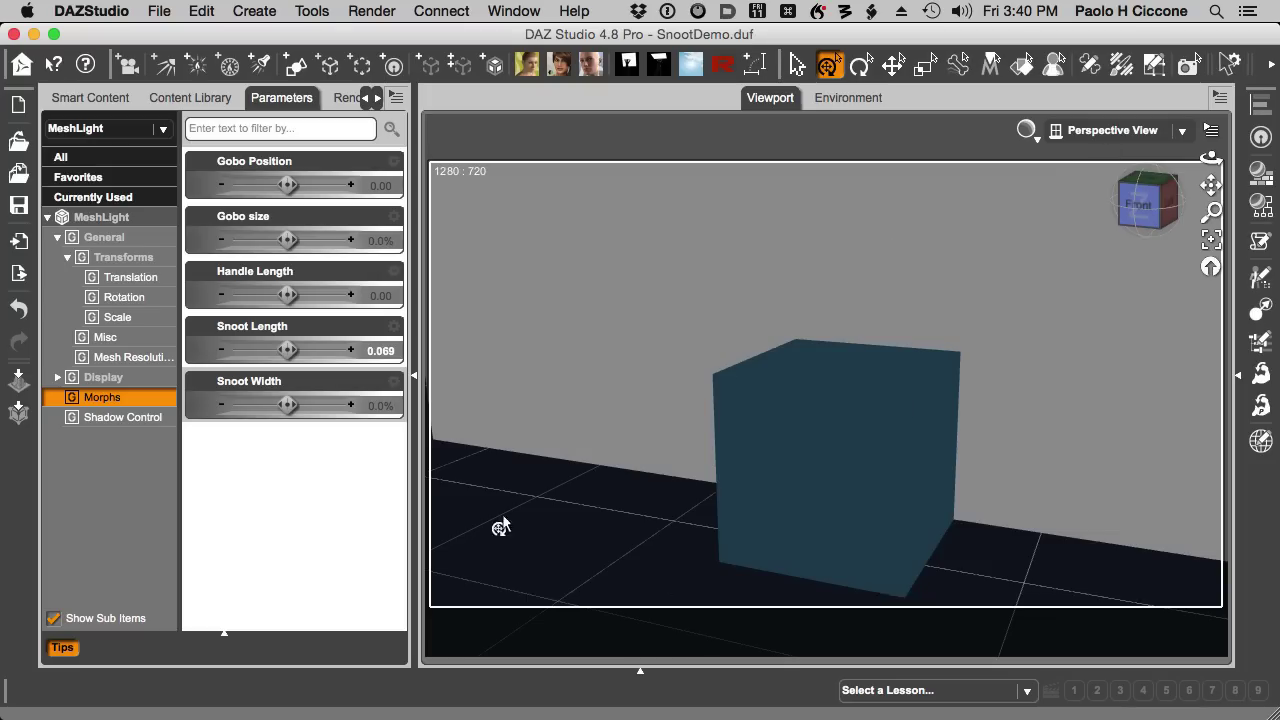
pyautogui.scroll(-10, 612, 527)
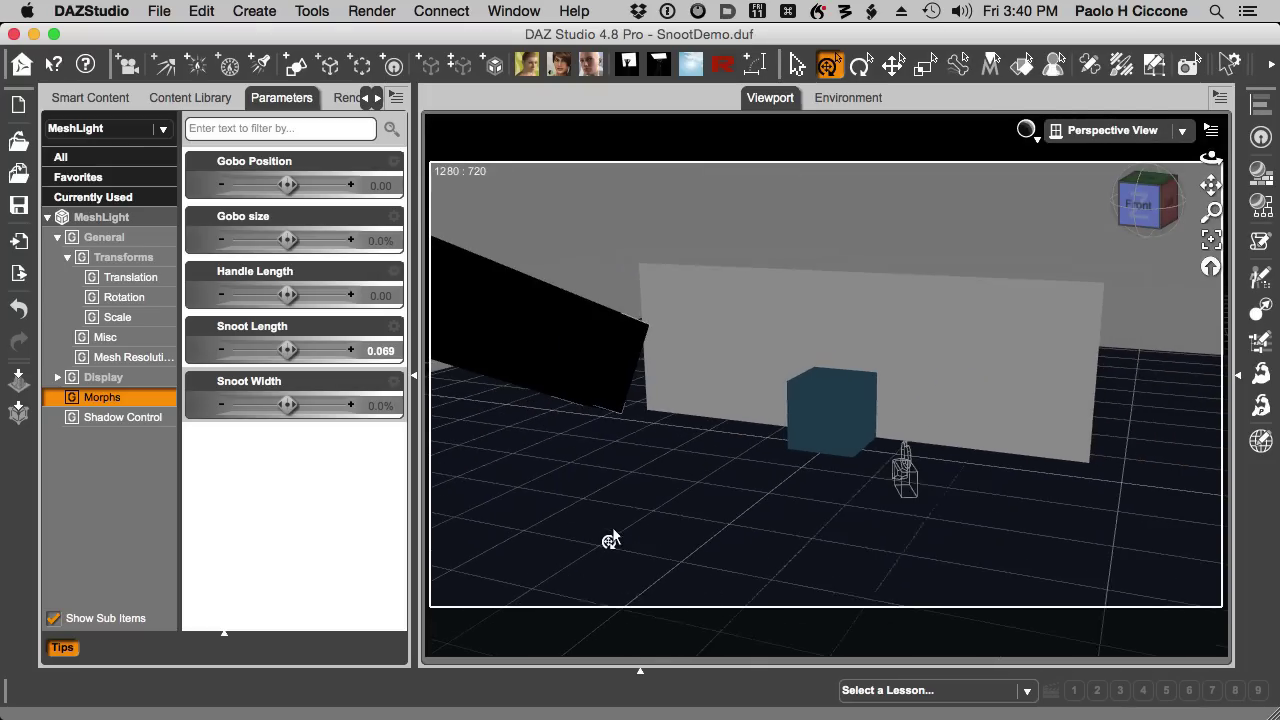
pyautogui.keyDown('alt'); pyautogui.moveTo(720, 543); pyautogui.dragTo(724, 435); pyautogui.keyUp('alt')
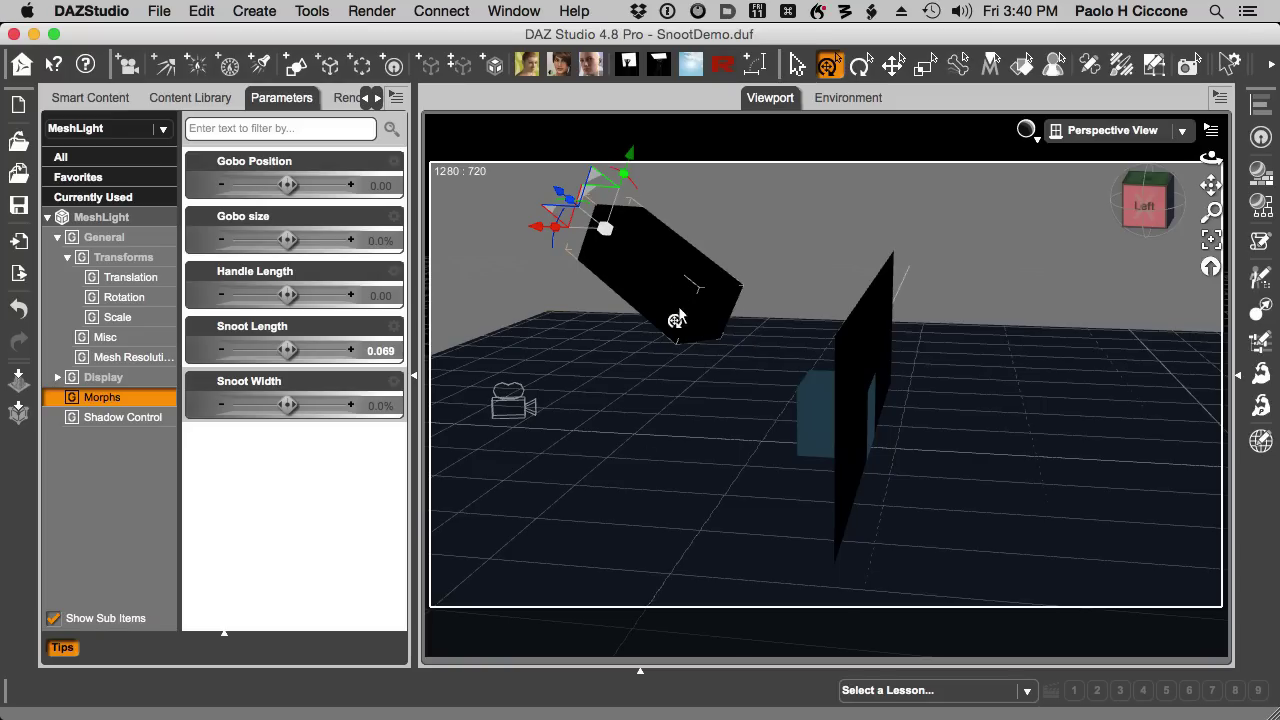
pyautogui.press('super+3')
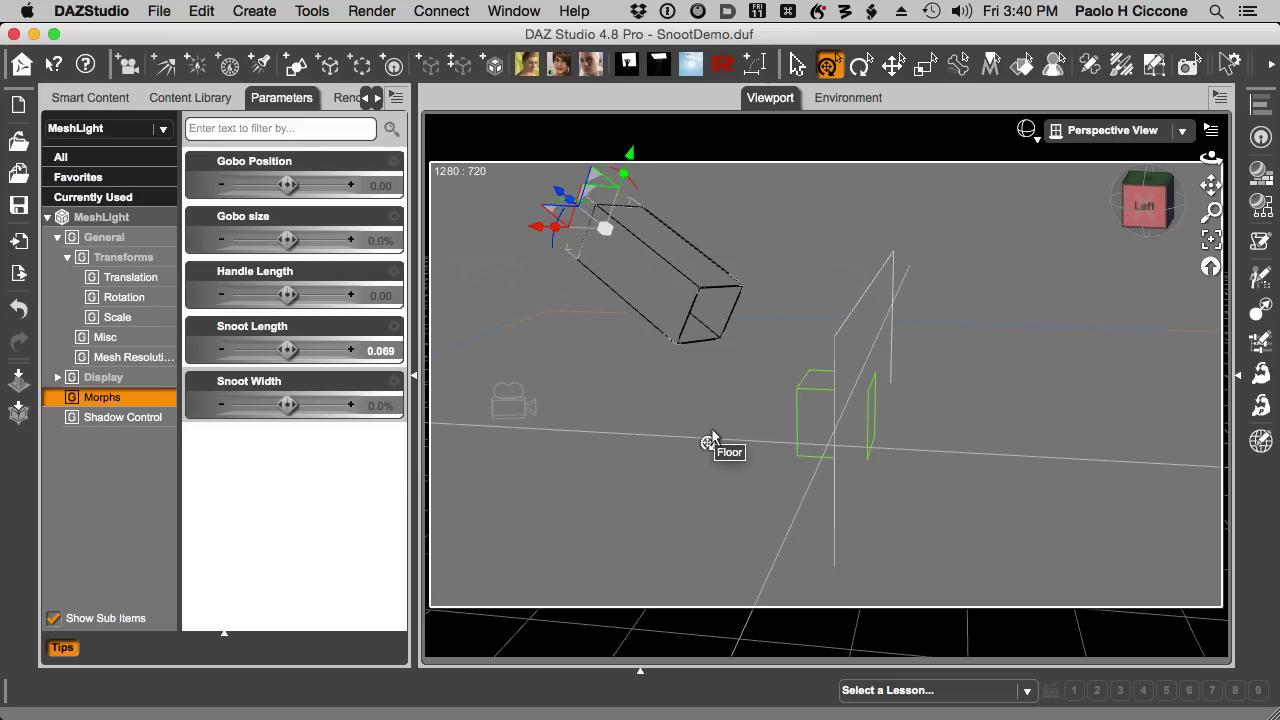
# Select the cube and the snoot, then raise Snoot Length to 0.079
pyautogui.click(805, 403)
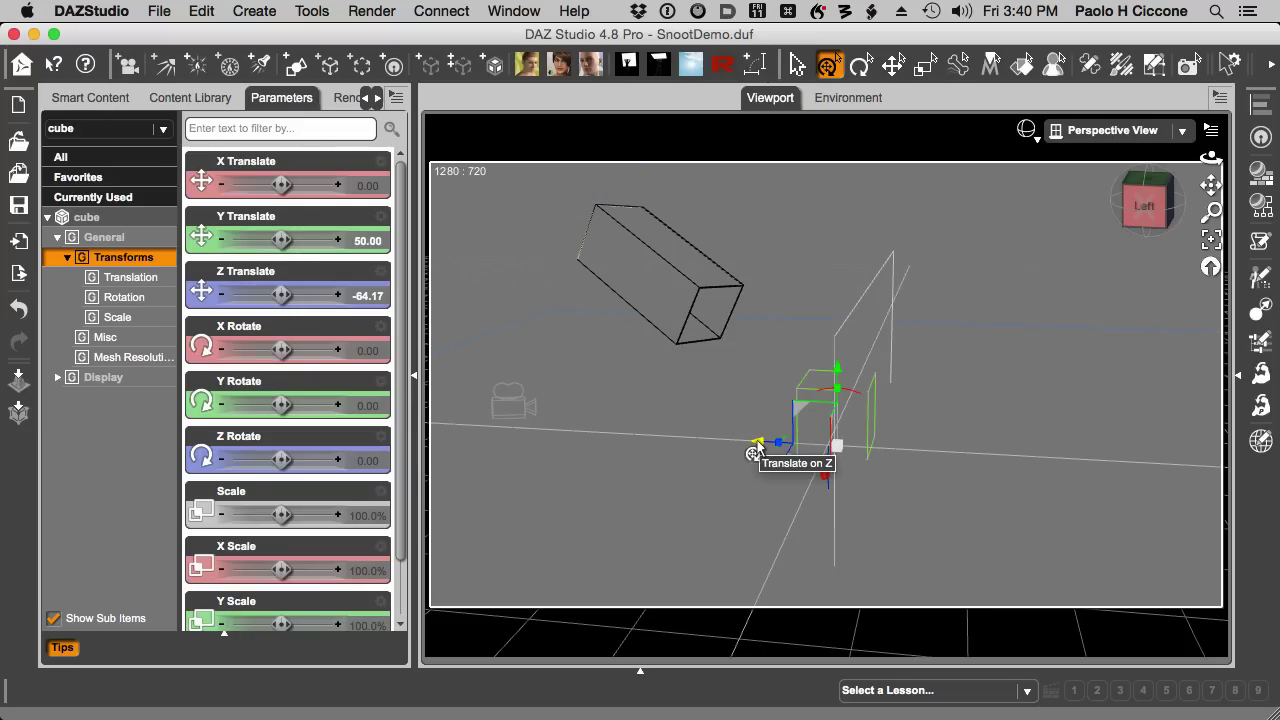
pyautogui.click(654, 303)
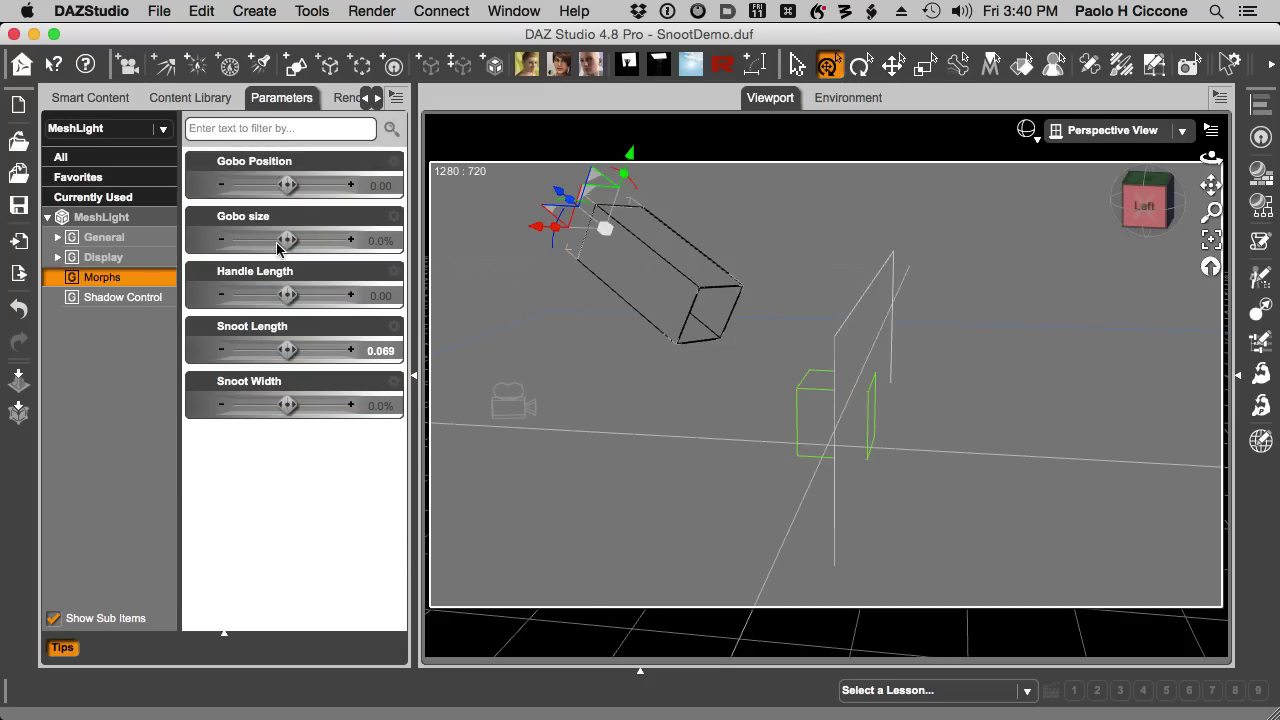
pyautogui.moveTo(292, 349); pyautogui.dragTo(318, 350)
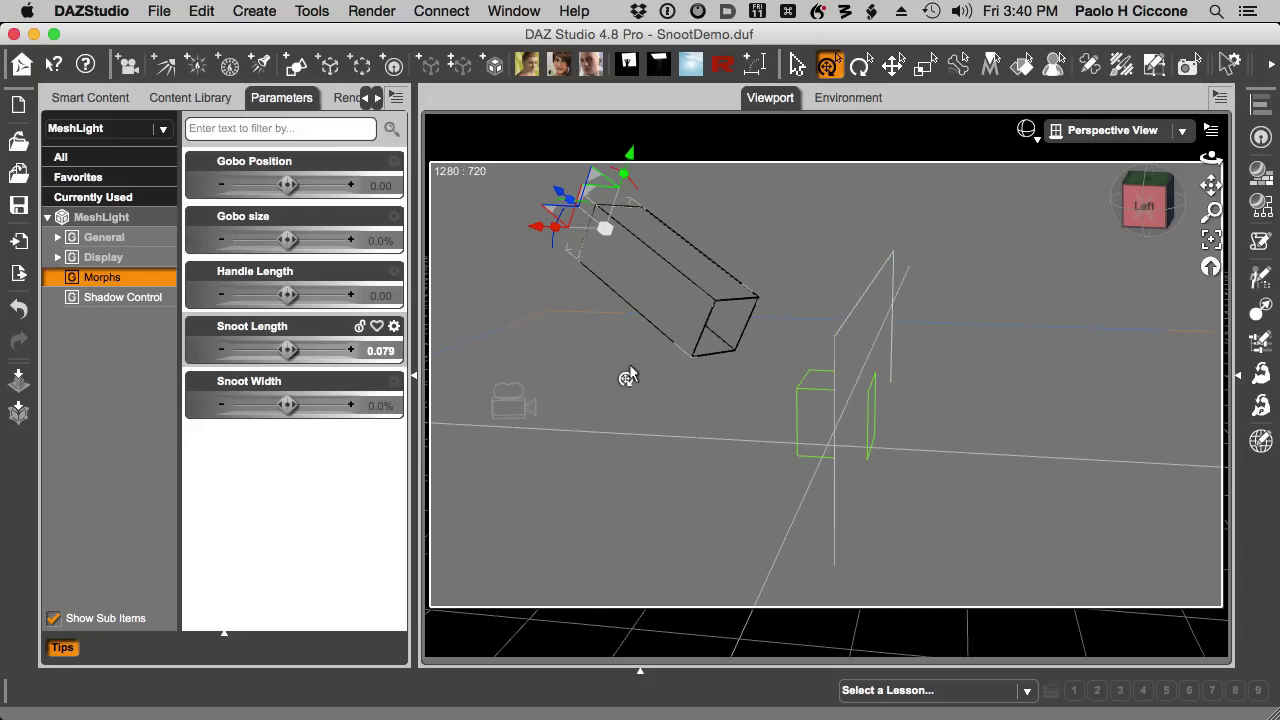
# Orbit around the snoot light and cube, then view the scene through Camera 1
pyautogui.keyDown('alt'); pyautogui.moveTo(608, 414); pyautogui.dragTo(566, 420); pyautogui.keyUp('alt')
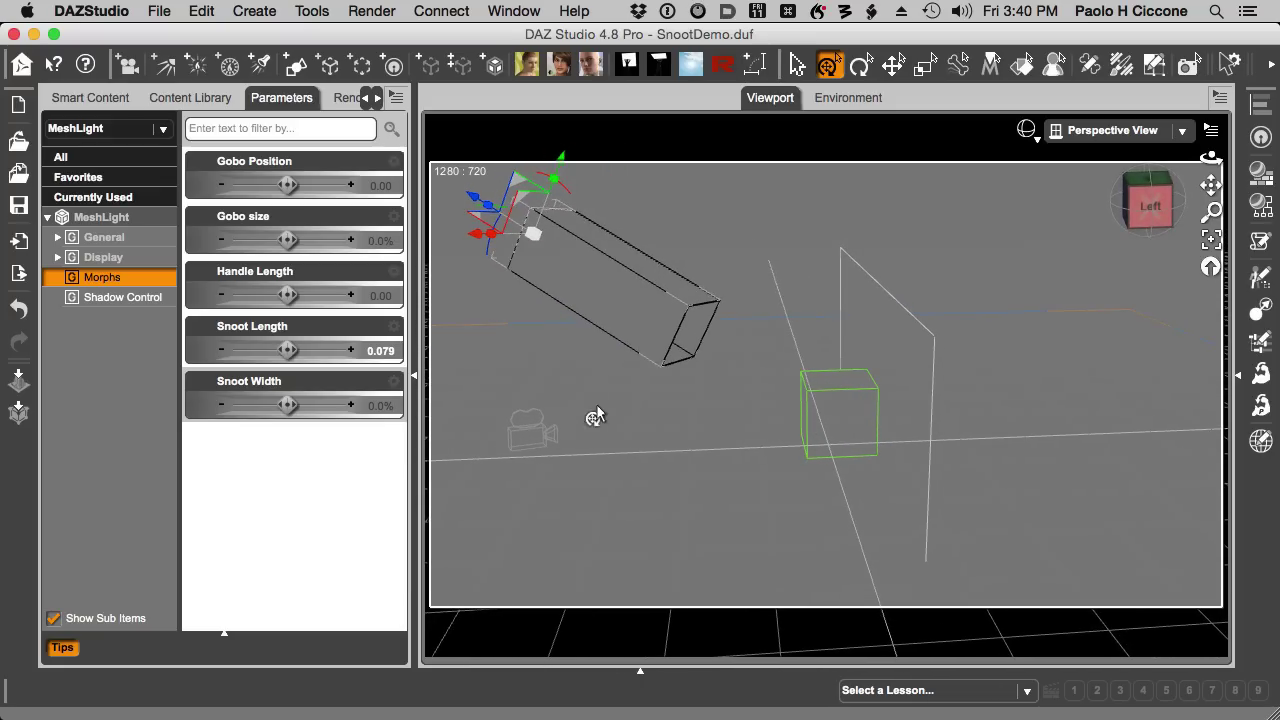
pyautogui.click(1145, 133)
pyautogui.click(1137, 282)
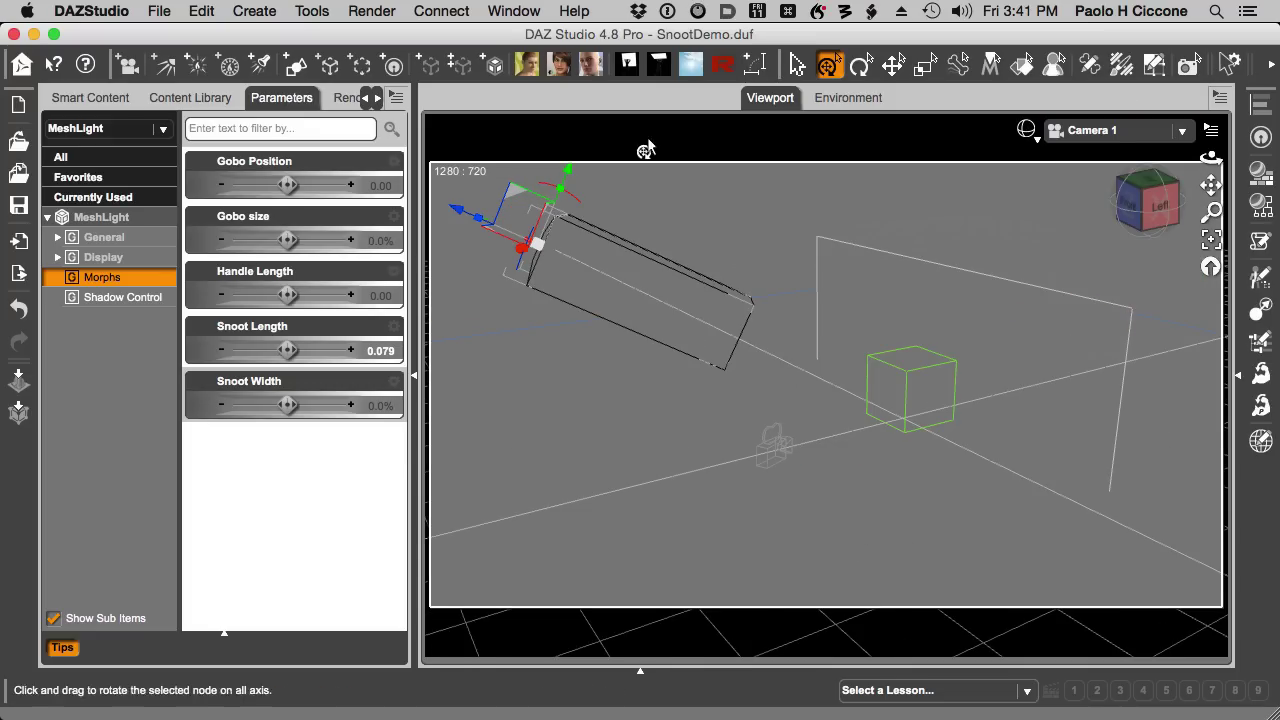
# Render the DAZ Studio green-cube scene in LuxRender with current tone mapping, then stop and quit LuxRender
pyautogui.click(722, 66)
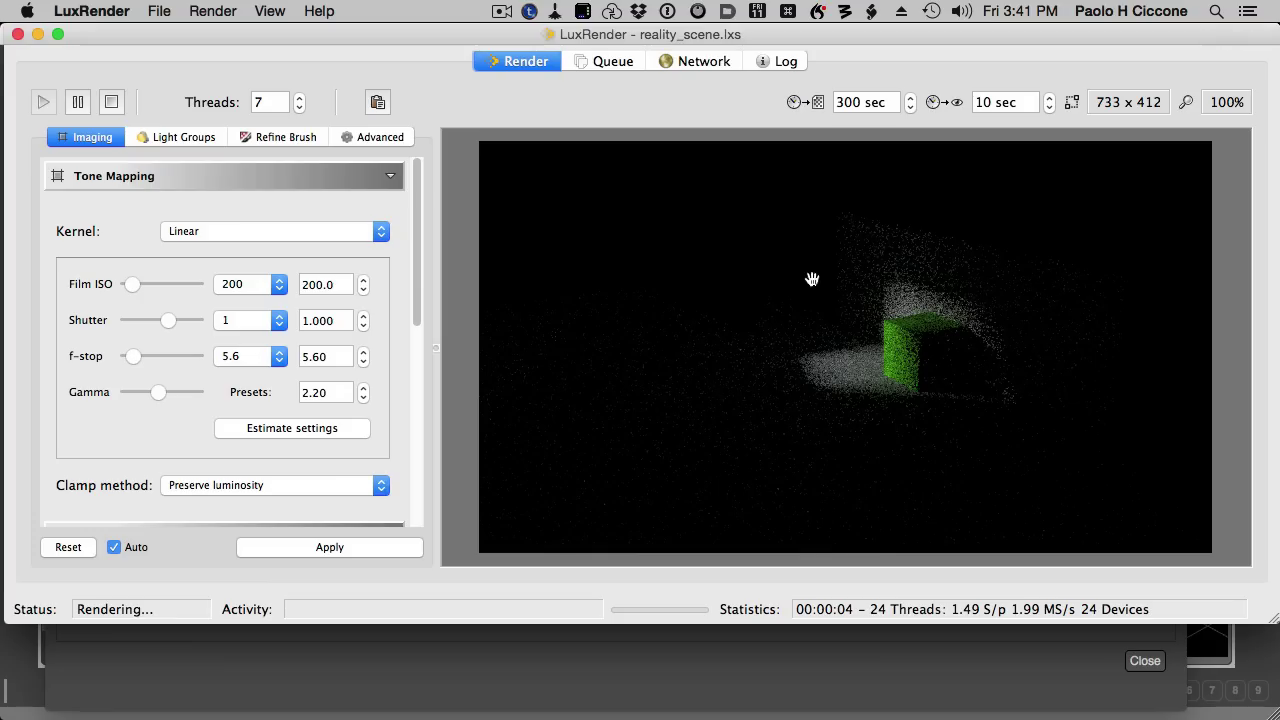
pyautogui.click(358, 553)
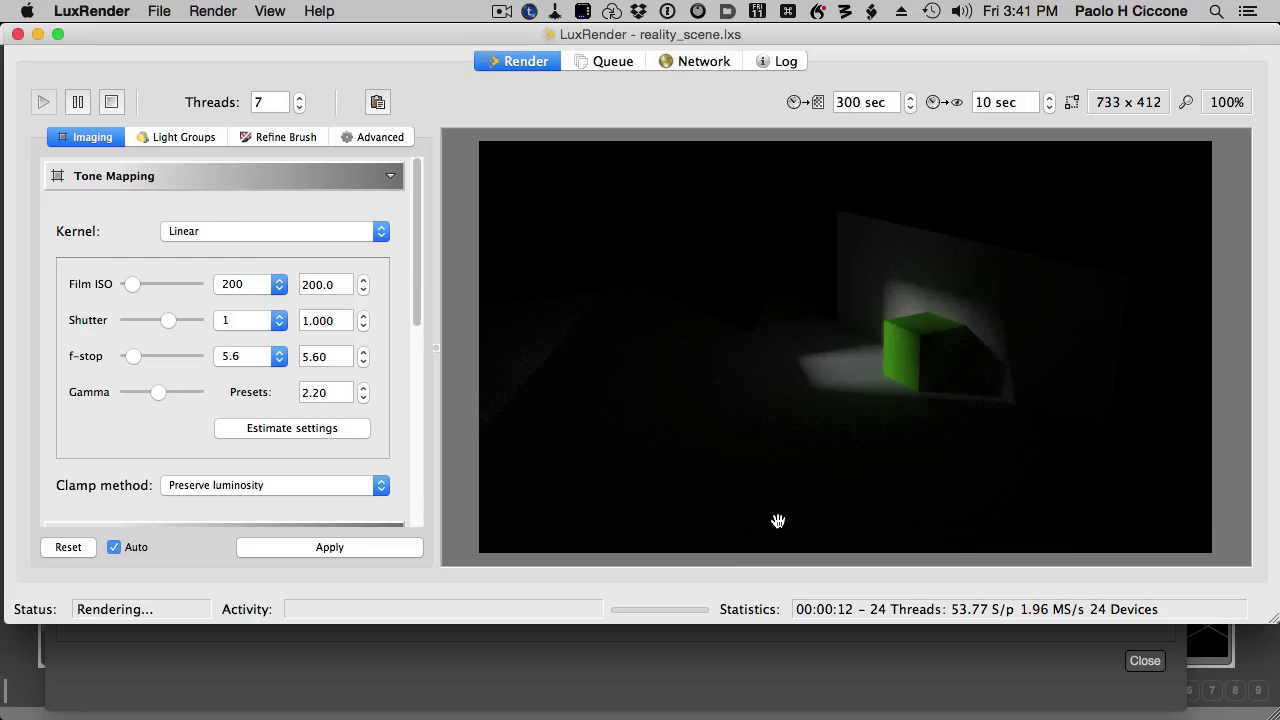
pyautogui.click(112, 102)
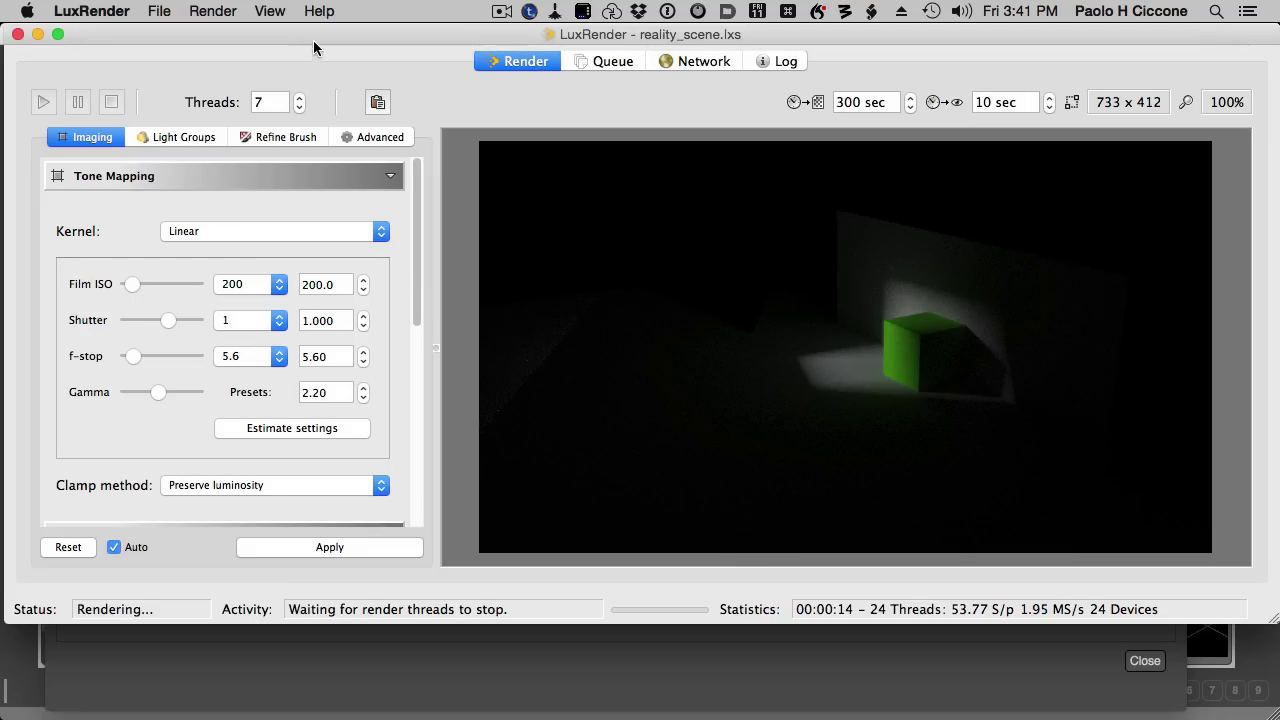
pyautogui.press('super+q')
pyautogui.press('super+Tab')
pyautogui.press('super+Tab')
pyautogui.press('super+Tab')
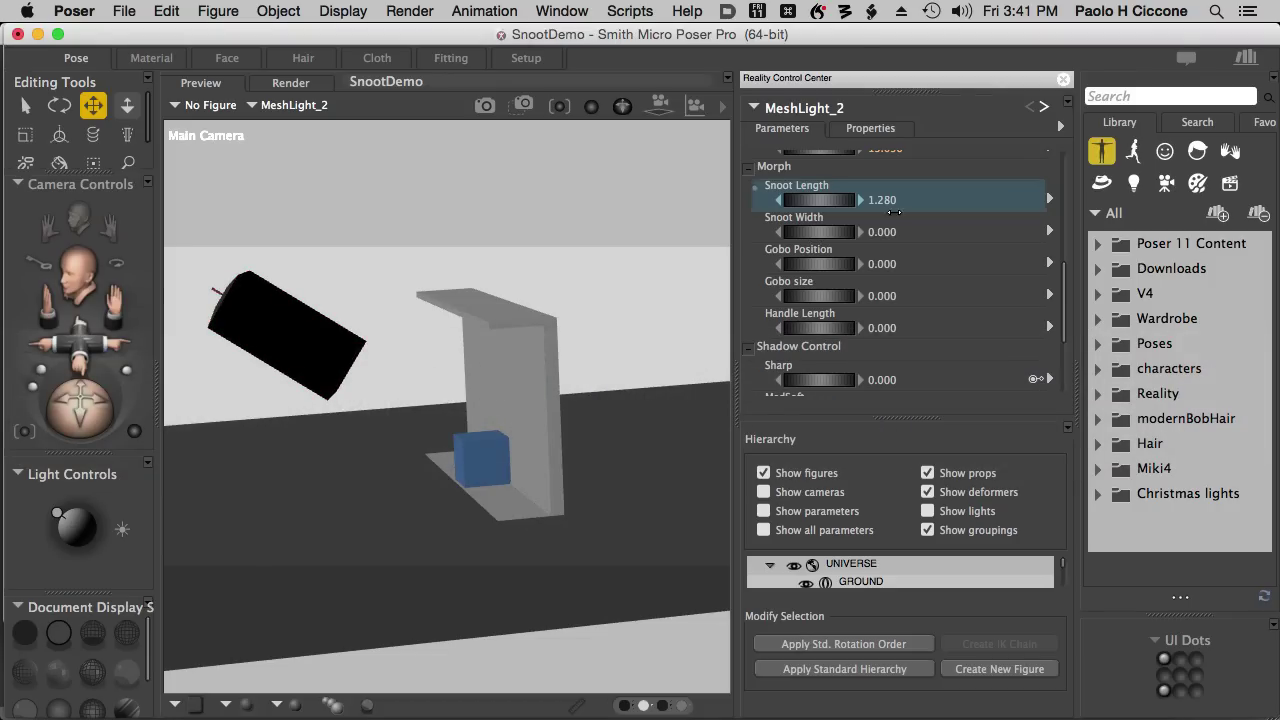
# Set MeshLight_2's Snoot Length to 0 and launch Reality for the Poser scene
pyautogui.click(874, 200)
pyautogui.write('0')
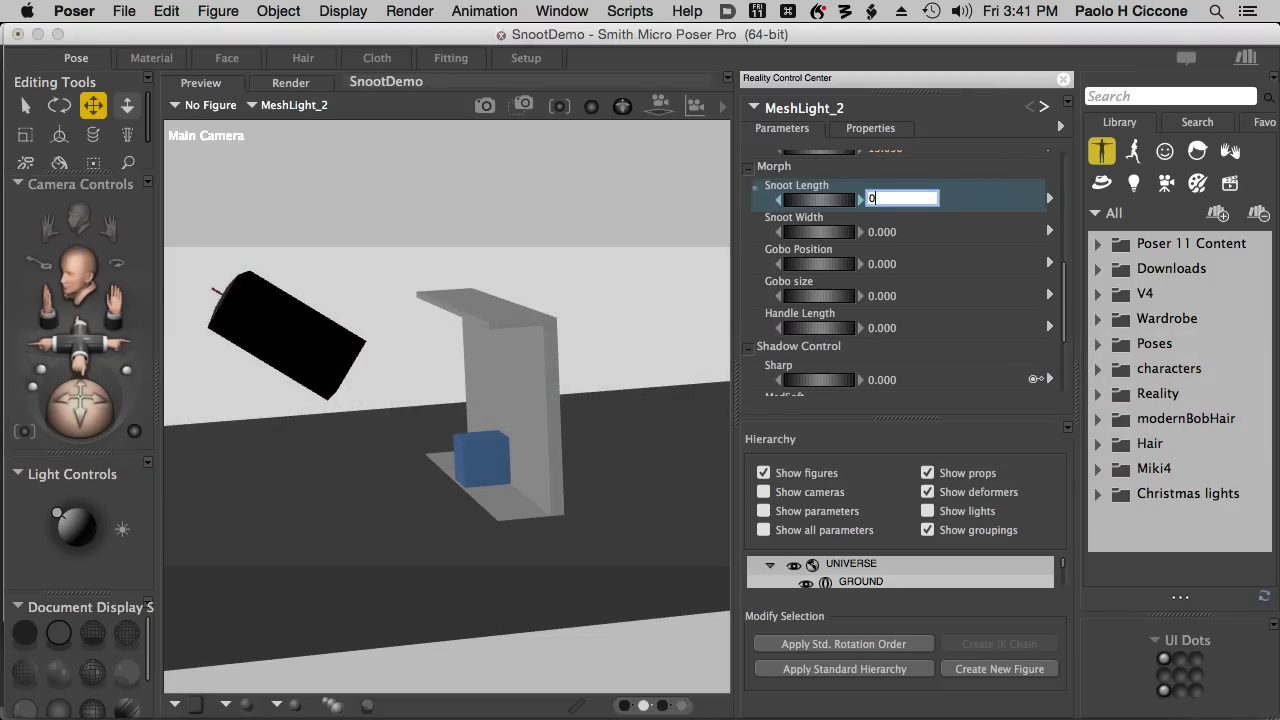
pyautogui.press('Return')
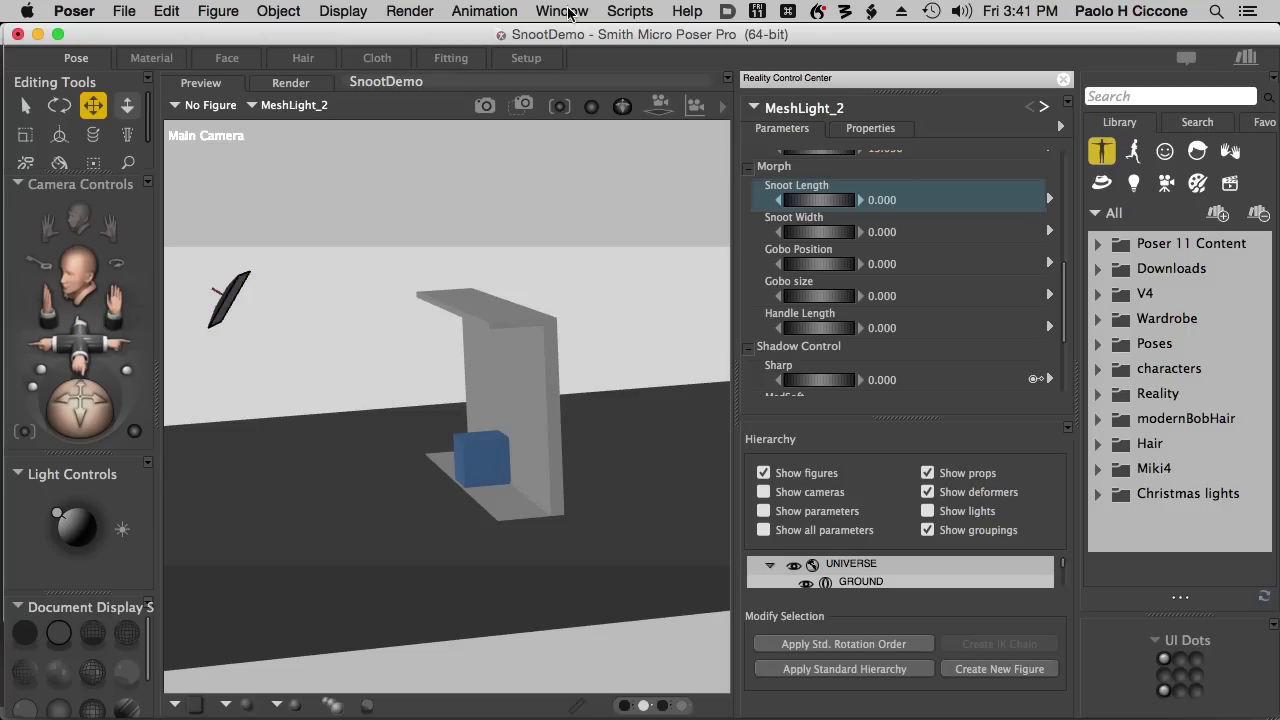
pyautogui.click(410, 11)
pyautogui.click(525, 299)
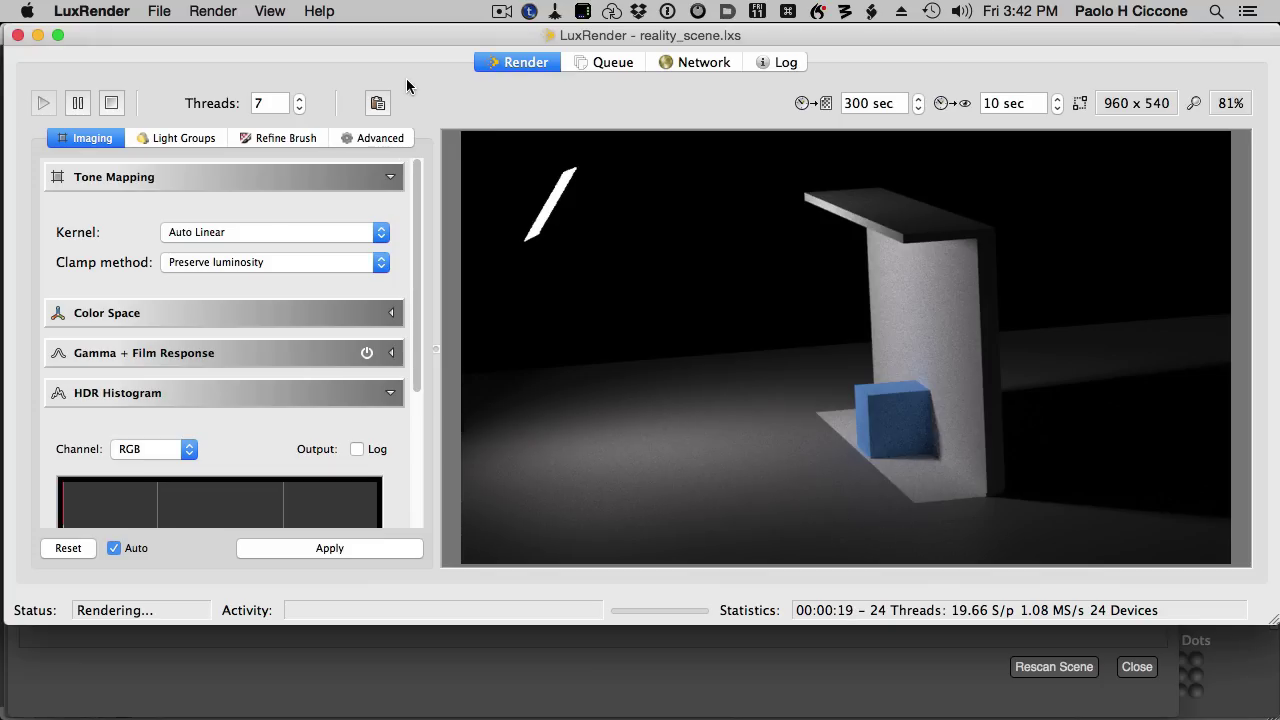
# Quit LuxRender after rendering the flat-light Poser scene
pyautogui.press('super+q')
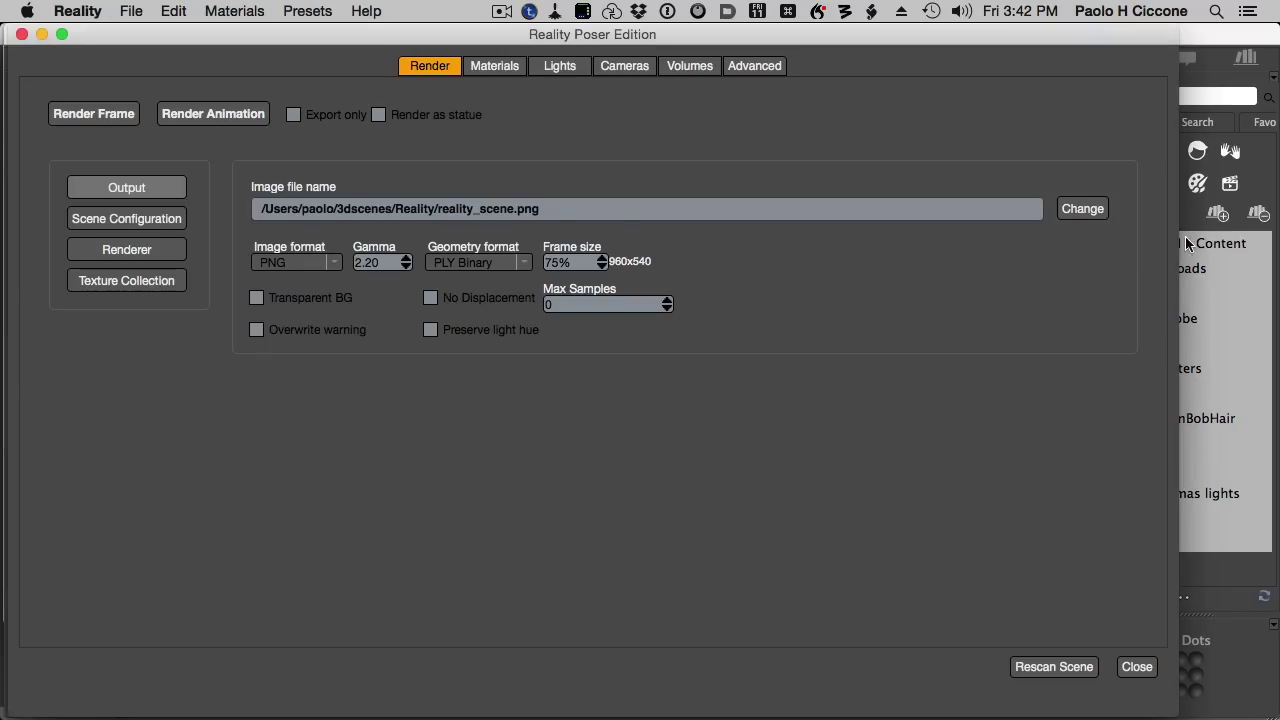
# Select MeshLight_2 in Poser, drag its Snoot Length to 1.500, and return to Reality
pyautogui.click(1197, 45)
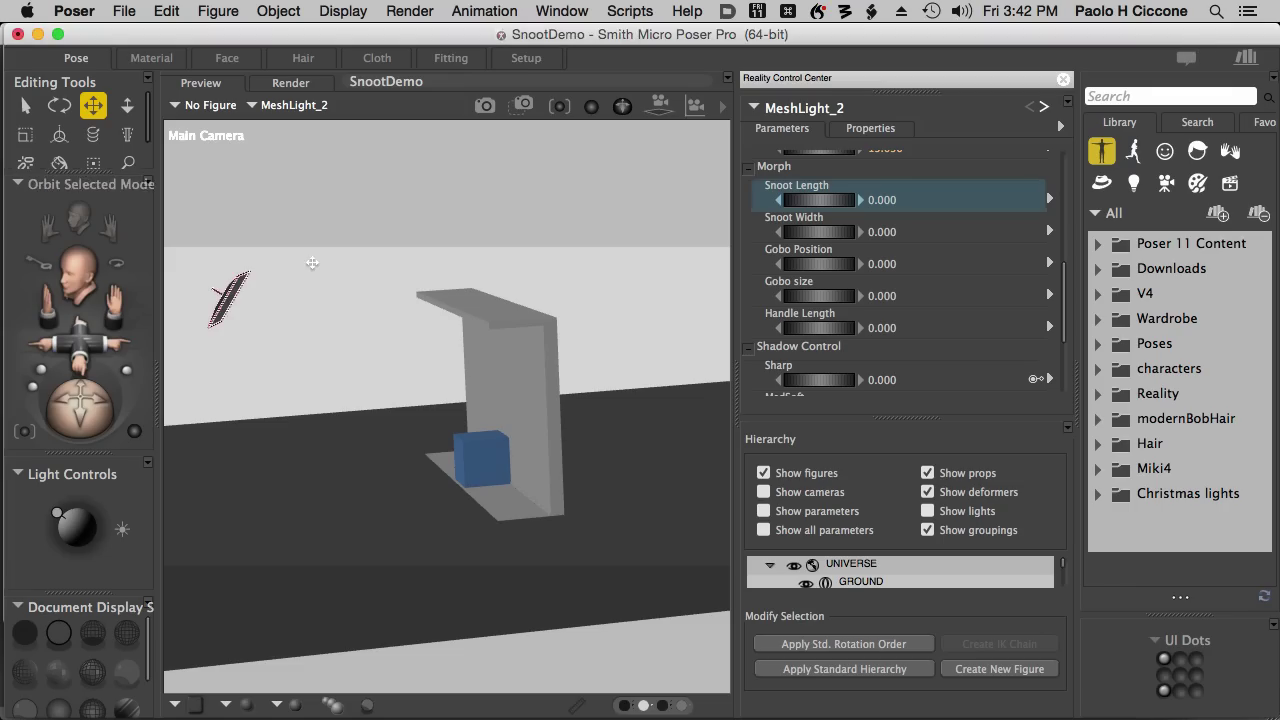
pyautogui.click(213, 307)
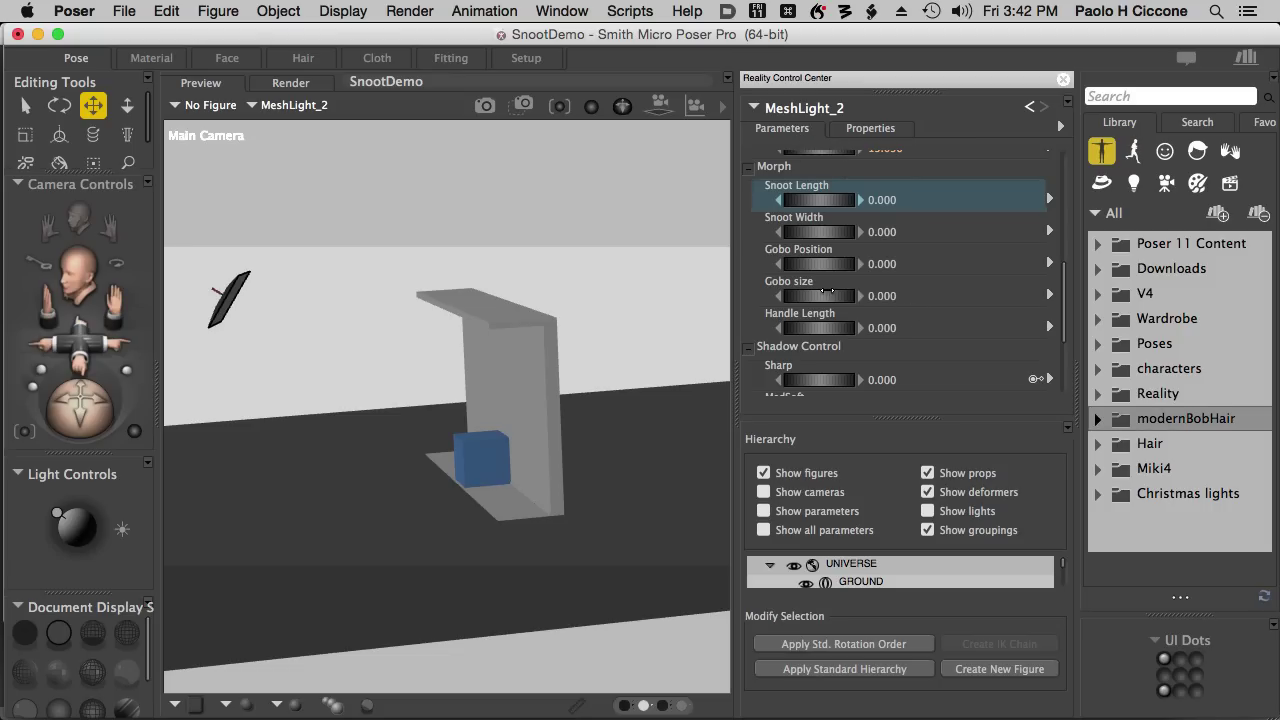
pyautogui.moveTo(807, 201); pyautogui.dragTo(895, 238)
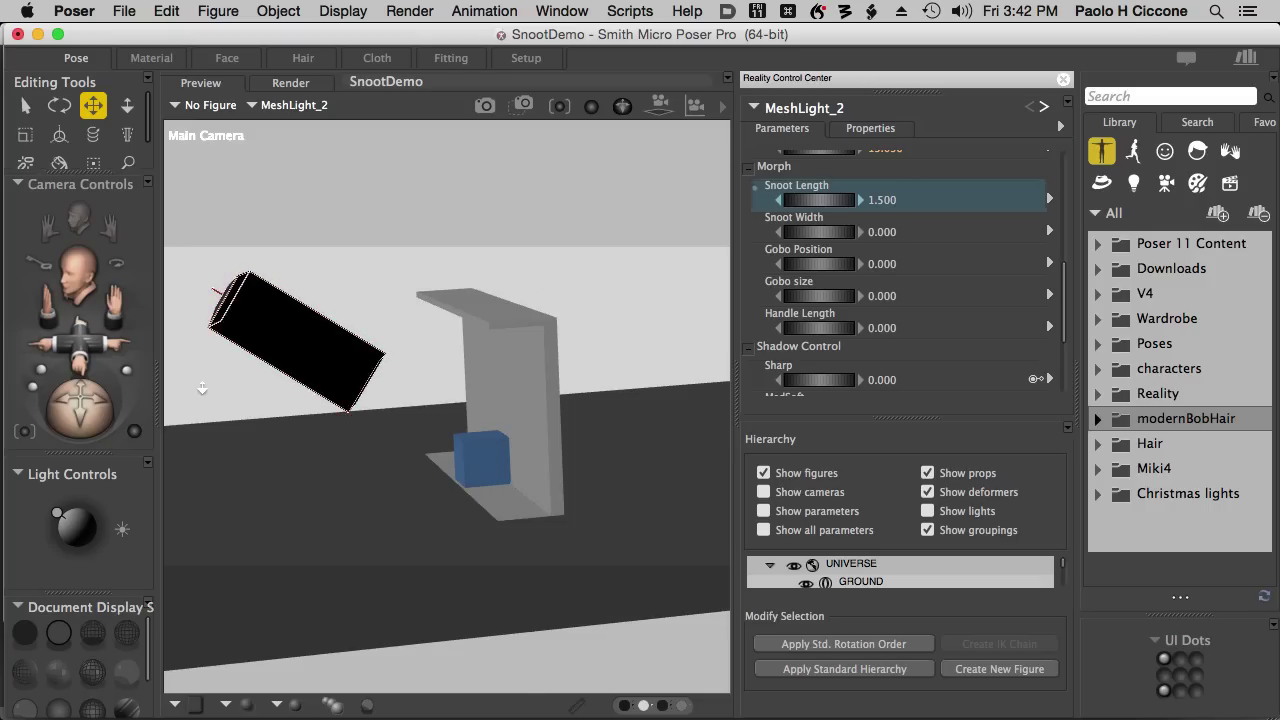
pyautogui.press('super+Tab')
pyautogui.click(160, 410)
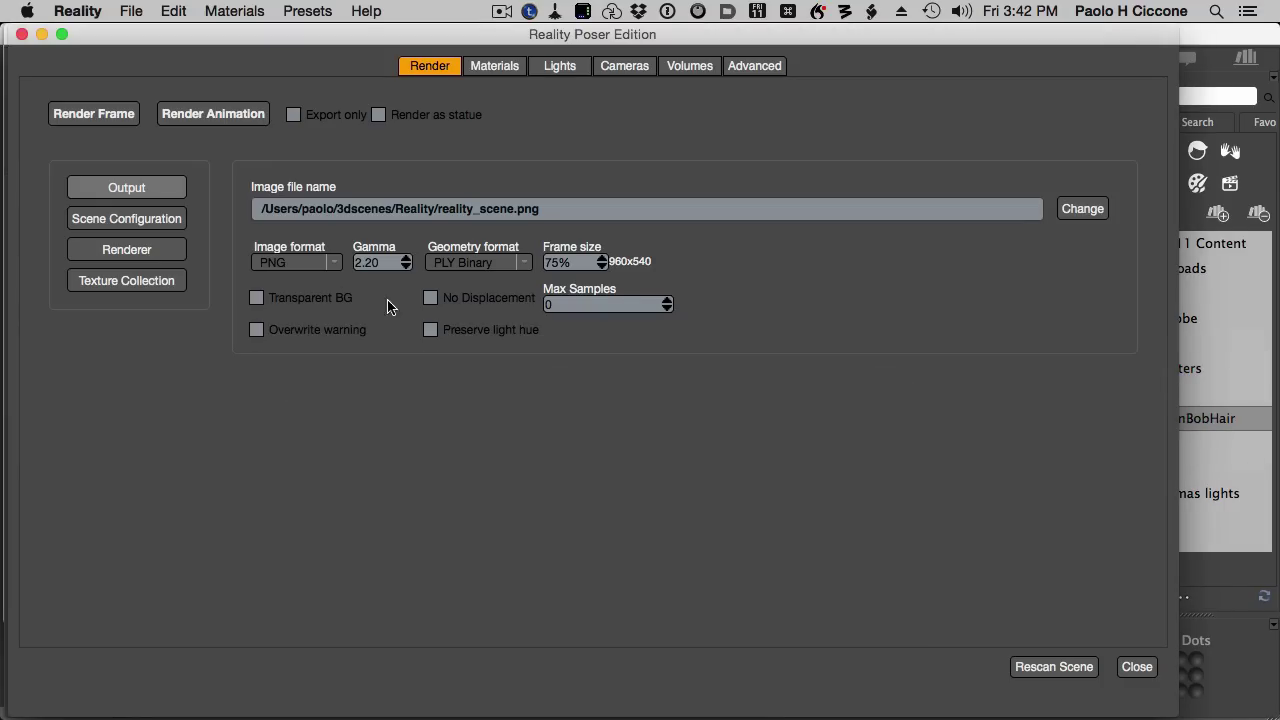
# Render the long-snoot Poser scene in LuxRender in a taller window and apply tone mapping
pyautogui.click(105, 118)
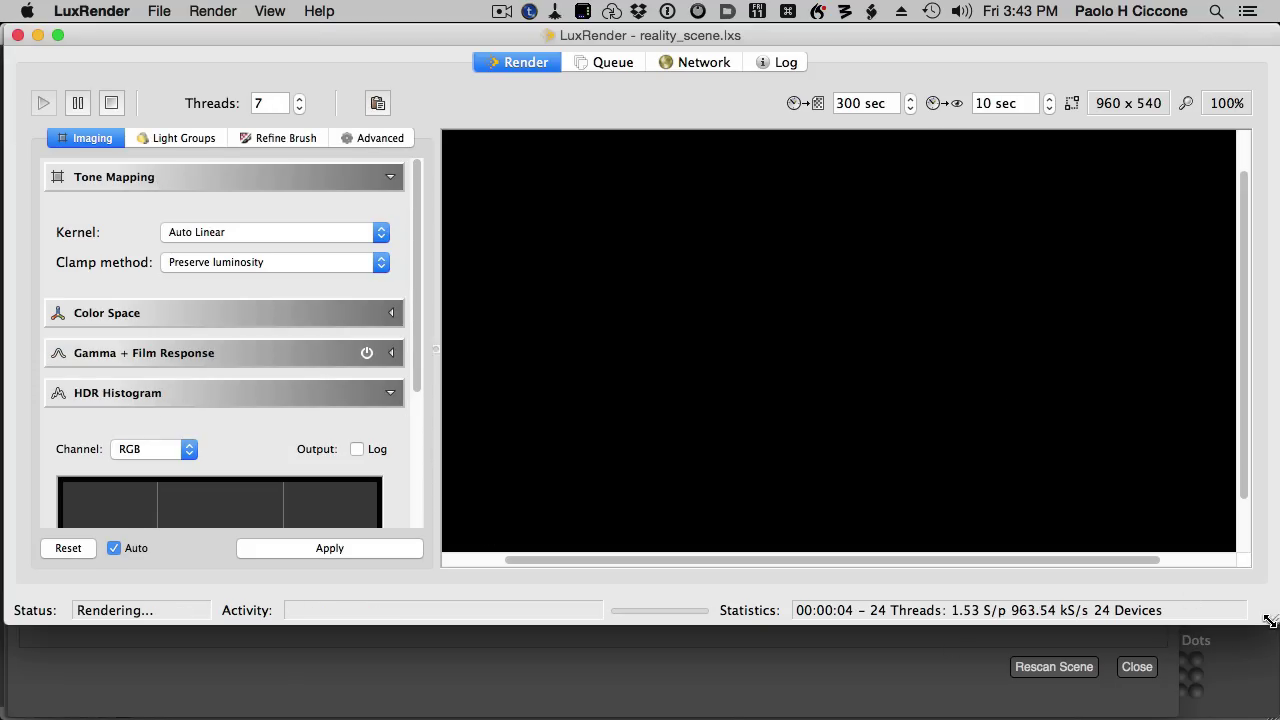
pyautogui.moveTo(1272, 620); pyautogui.dragTo(1262, 686)
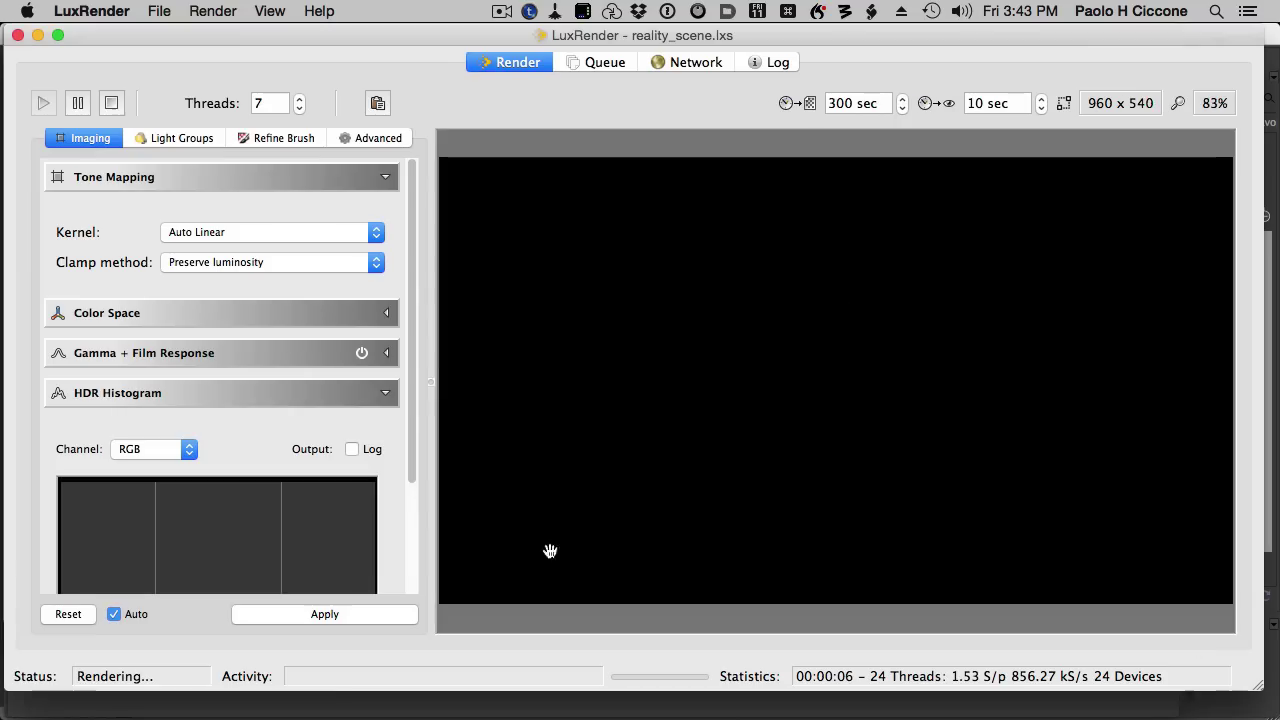
pyautogui.click(327, 612)
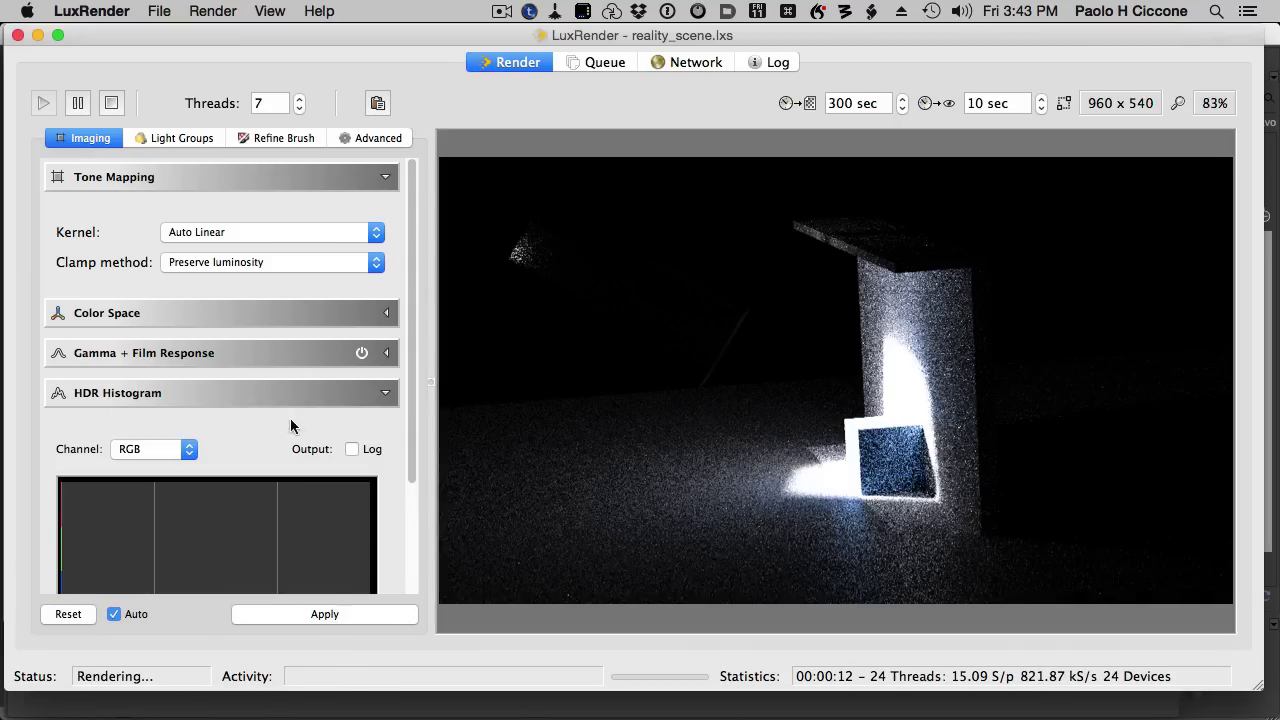
# Switch the tone mapping kernel to Linear and estimate its exposure settings
pyautogui.click(234, 230)
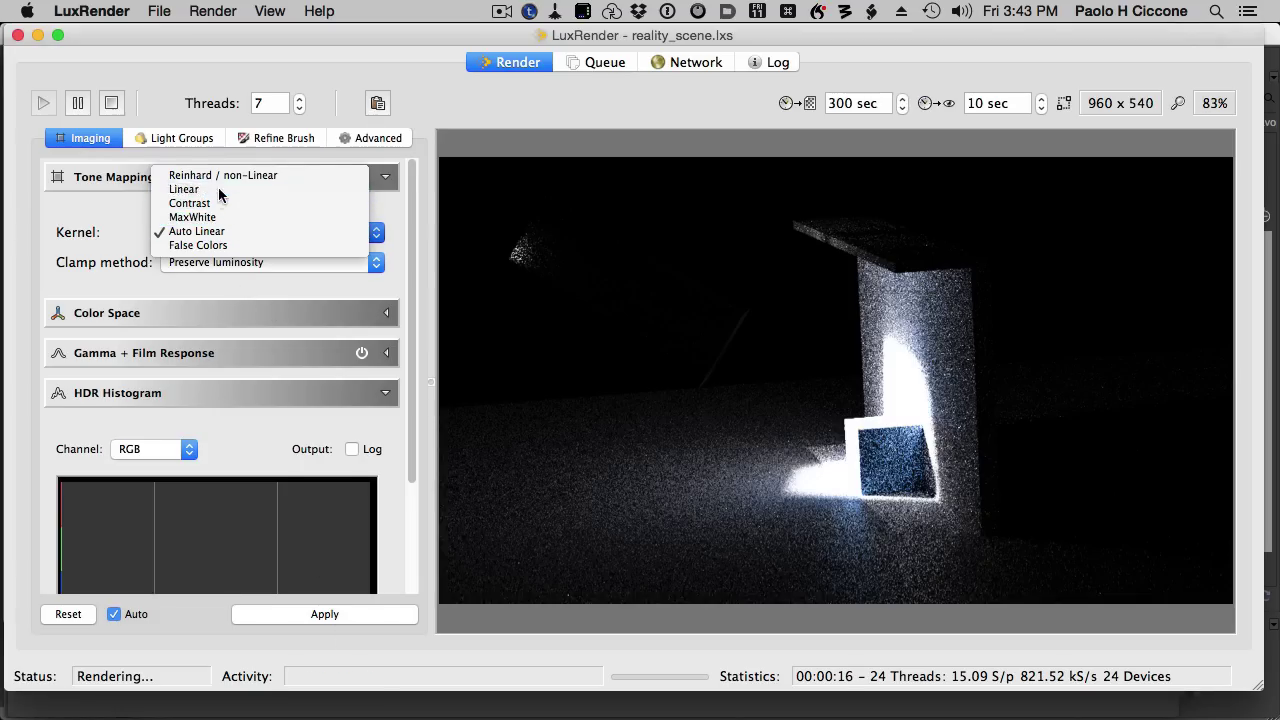
pyautogui.click(220, 195)
pyautogui.click(315, 428)
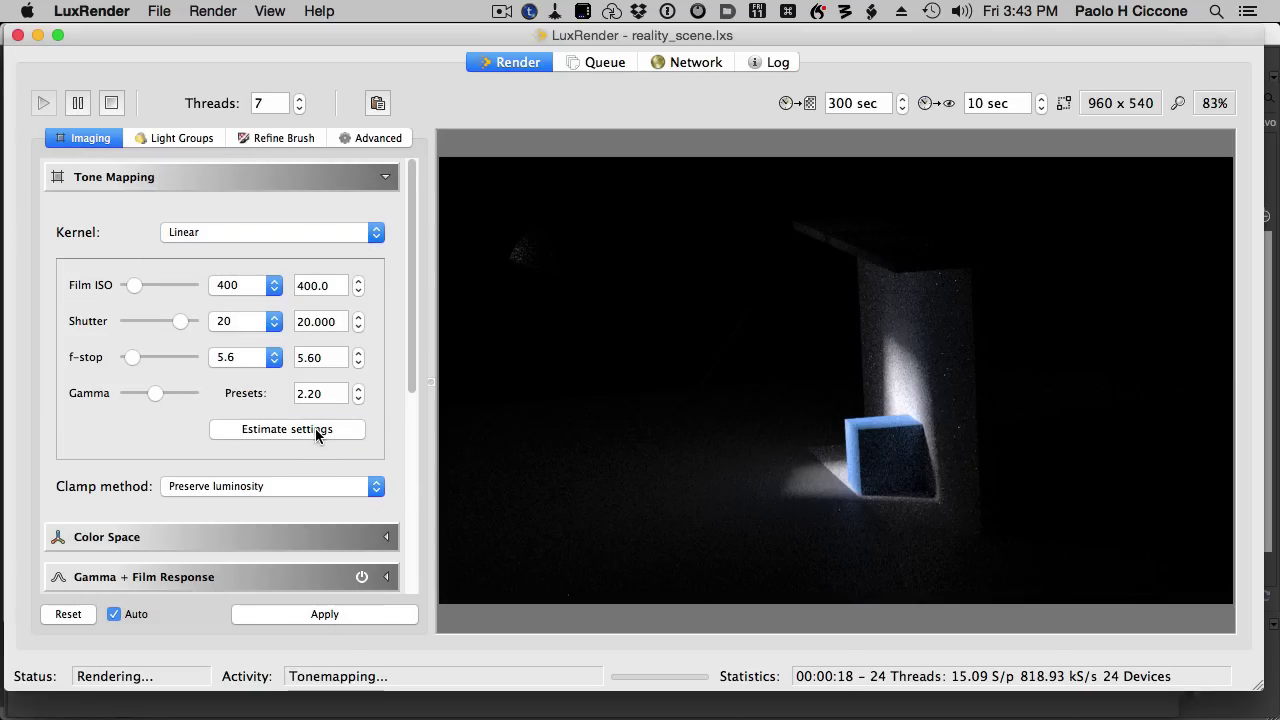
# Lower Film ISO through 250 and 160 to 100, set shutter to 2, then quit LuxRender
pyautogui.click(256, 288)
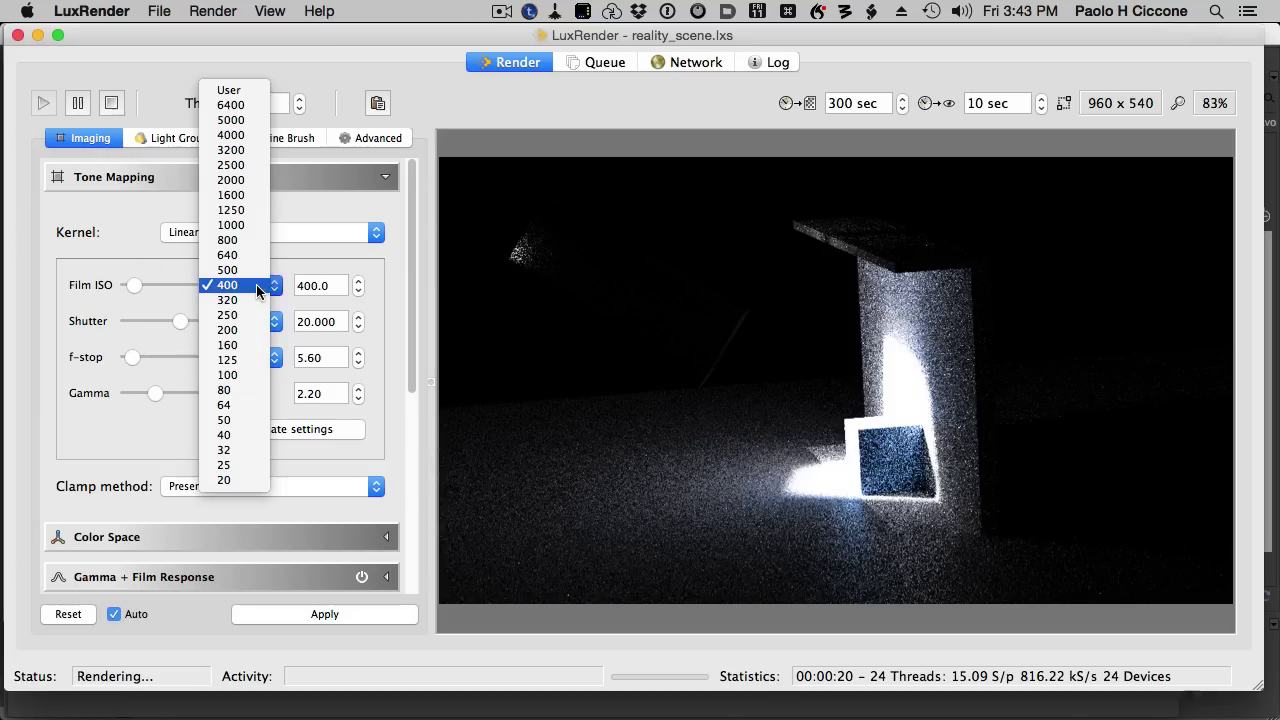
pyautogui.click(251, 320)
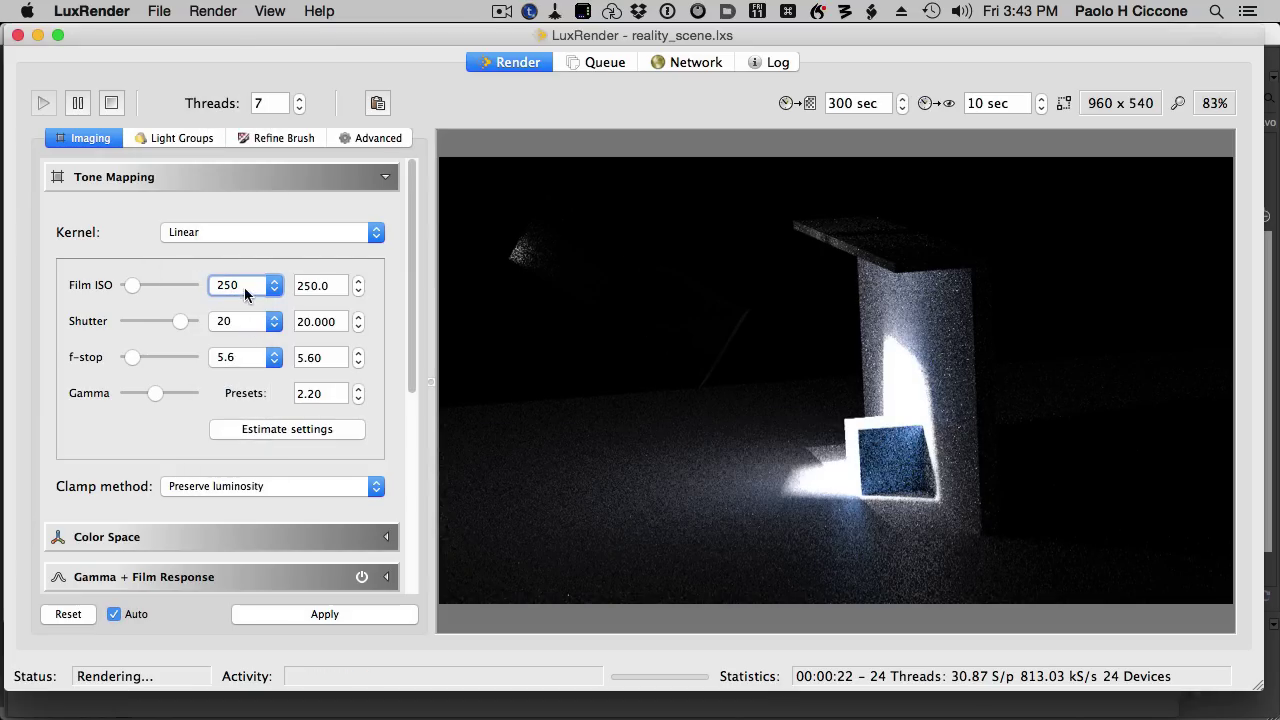
pyautogui.click(246, 289)
pyautogui.click(233, 321)
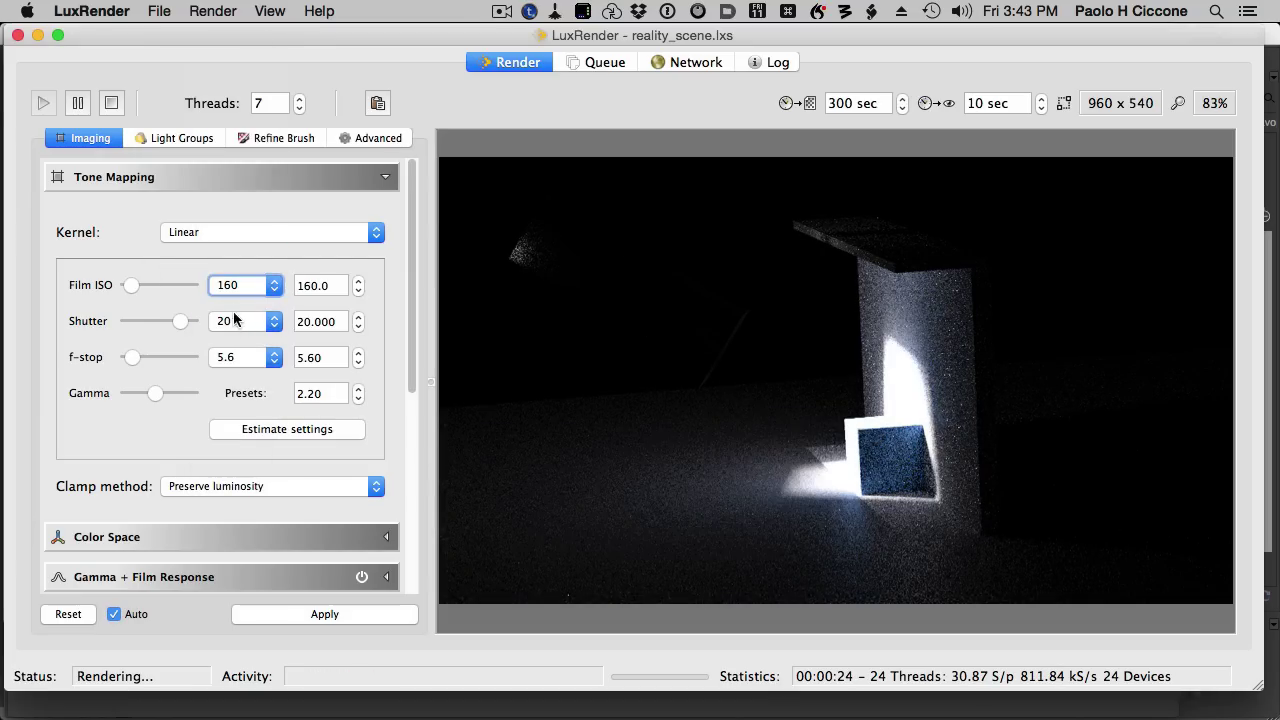
pyautogui.click(249, 287)
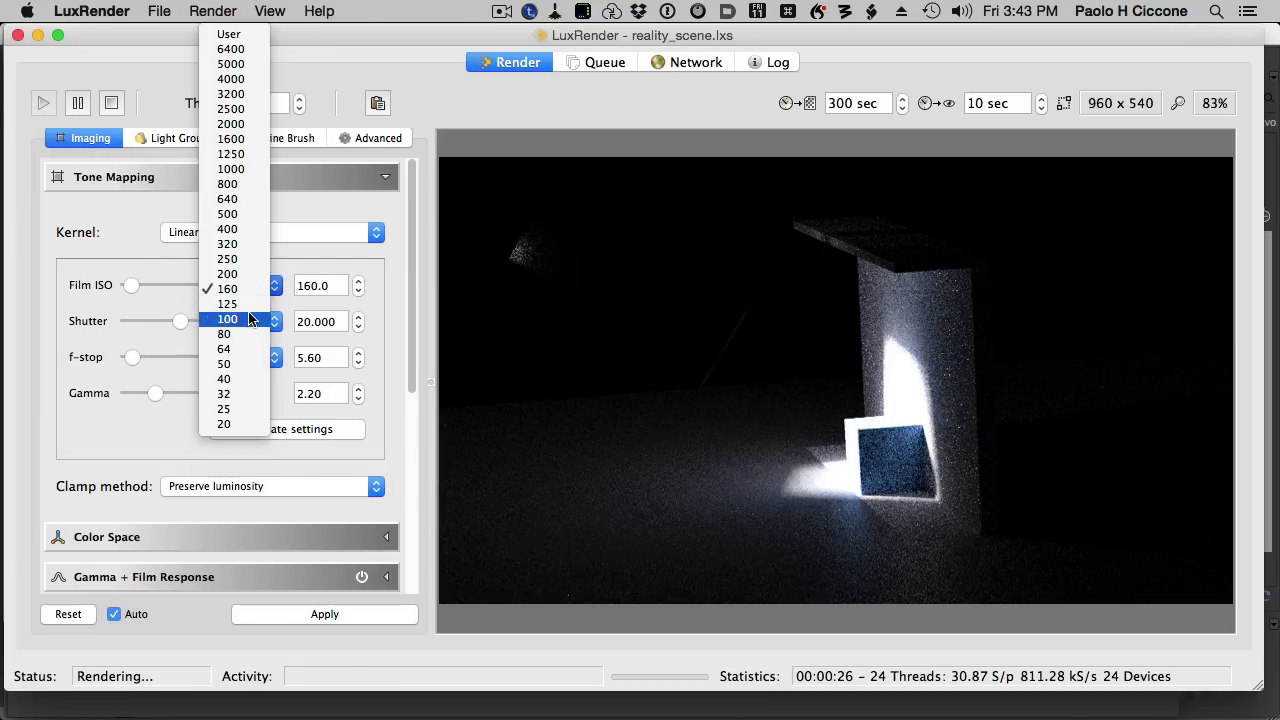
pyautogui.click(246, 317)
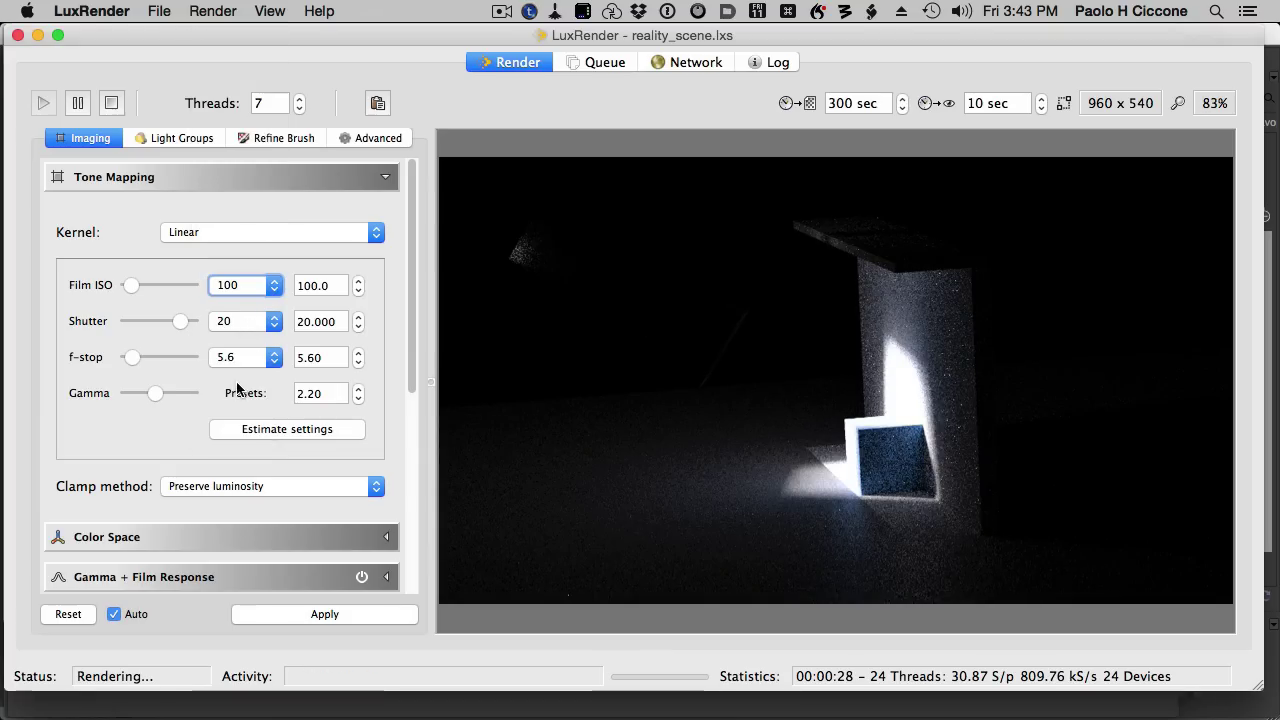
pyautogui.click(238, 320)
pyautogui.click(249, 382)
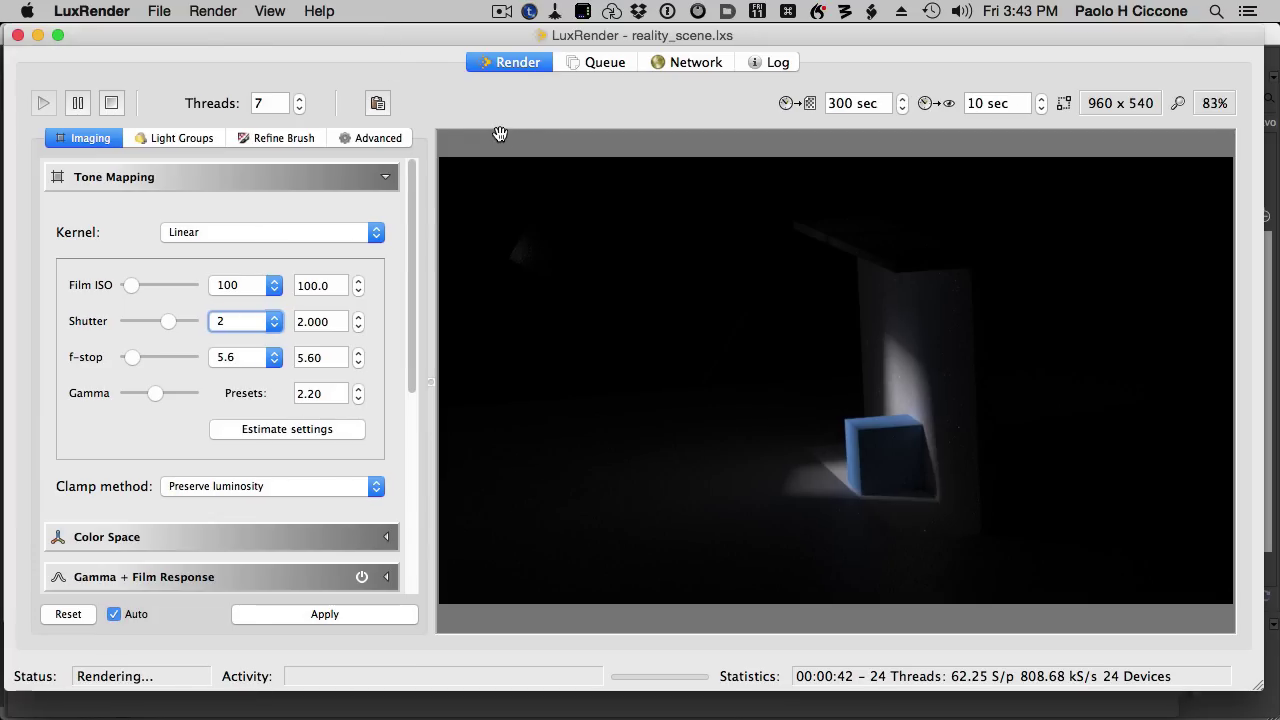
pyautogui.press('super+q')
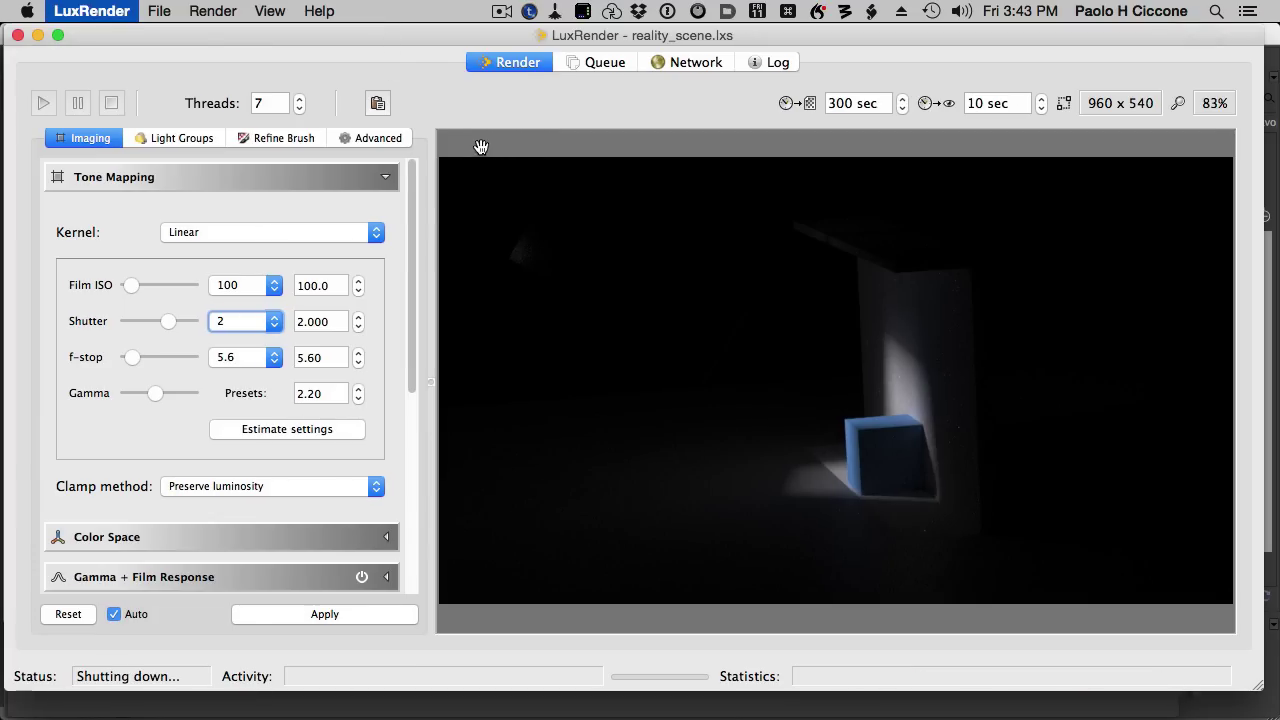
# Bring DAZ Studio forward and render its green-cube scene in LuxRender via Reality
pyautogui.press('super+Tab')
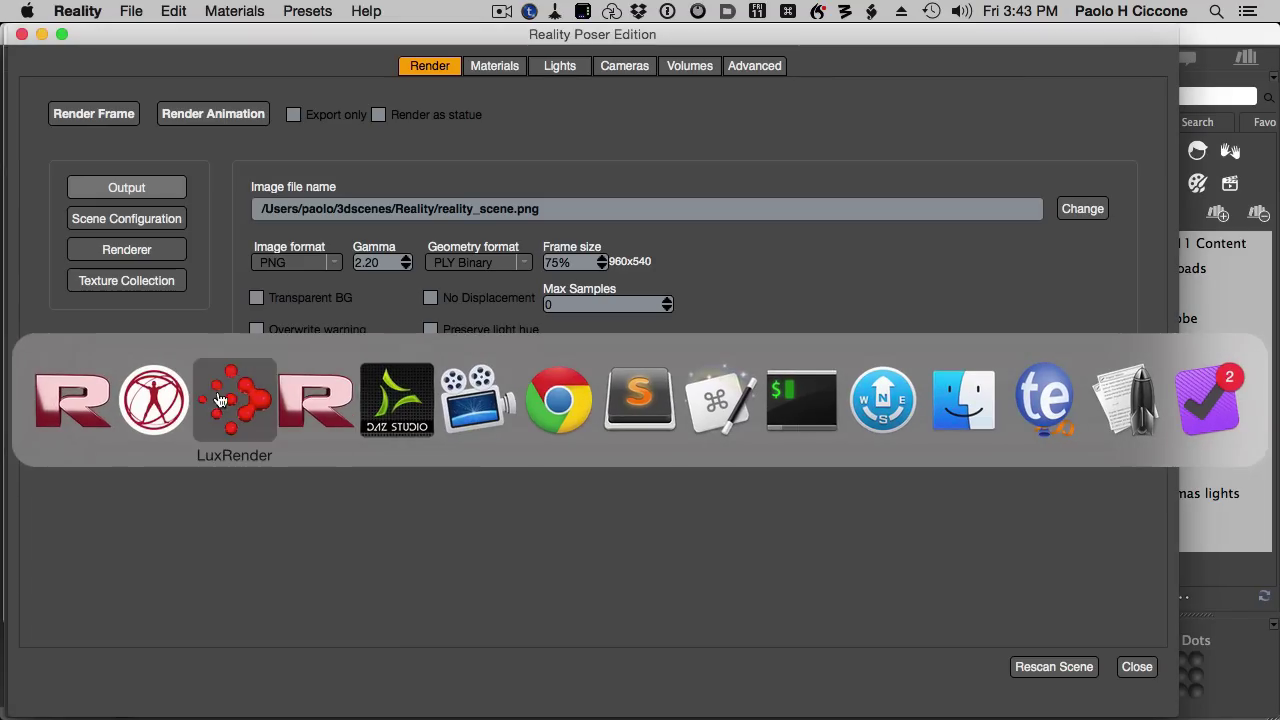
pyautogui.press('super+Tab')
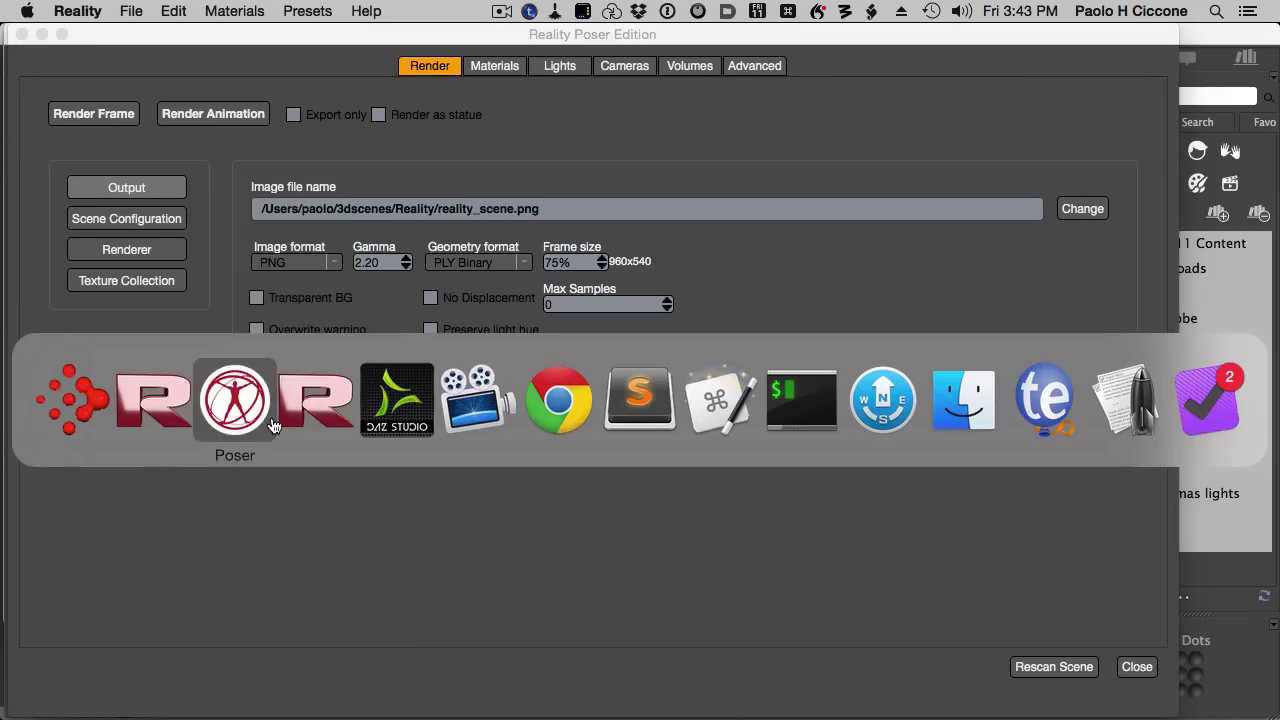
pyautogui.click(418, 418)
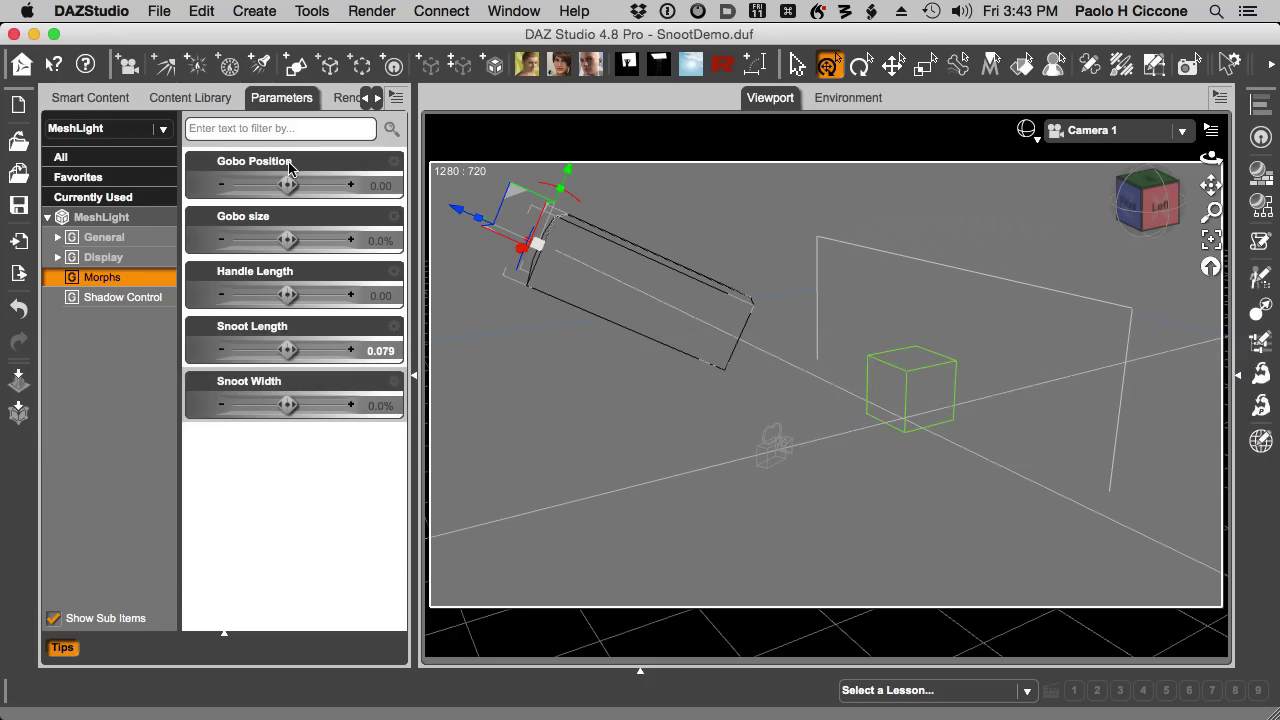
pyautogui.press('super+Tab')
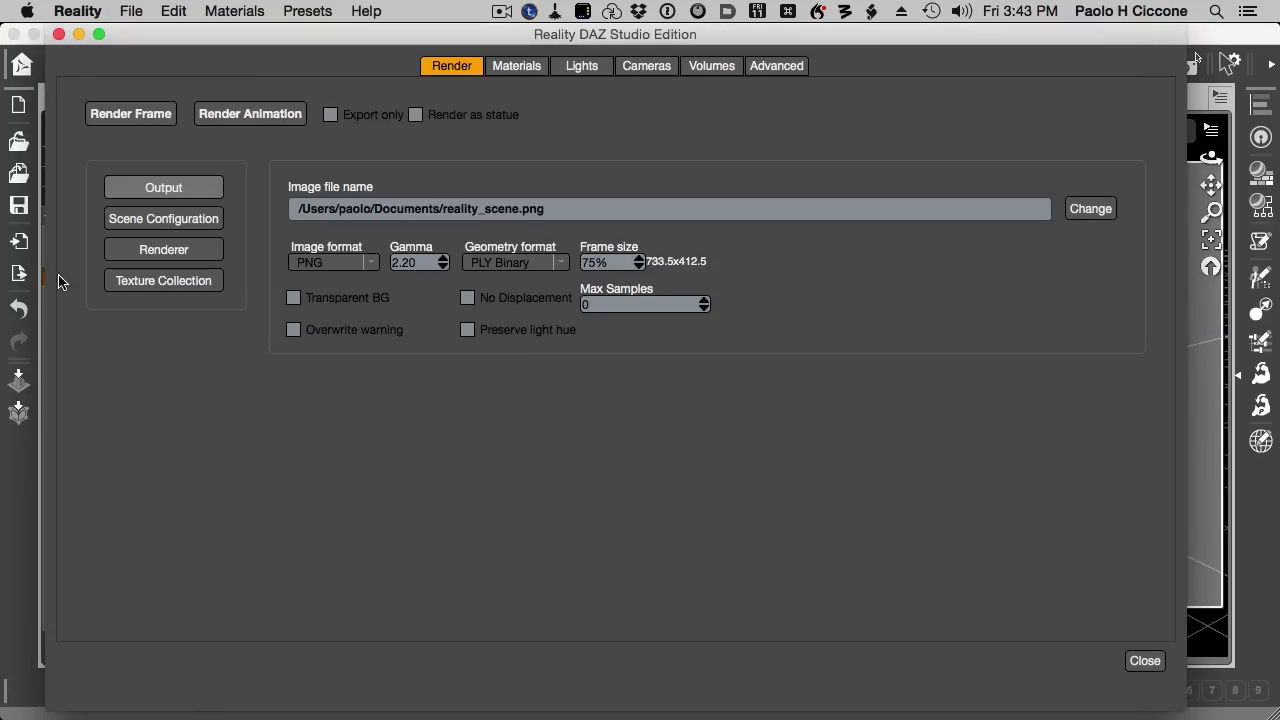
pyautogui.click(156, 114)
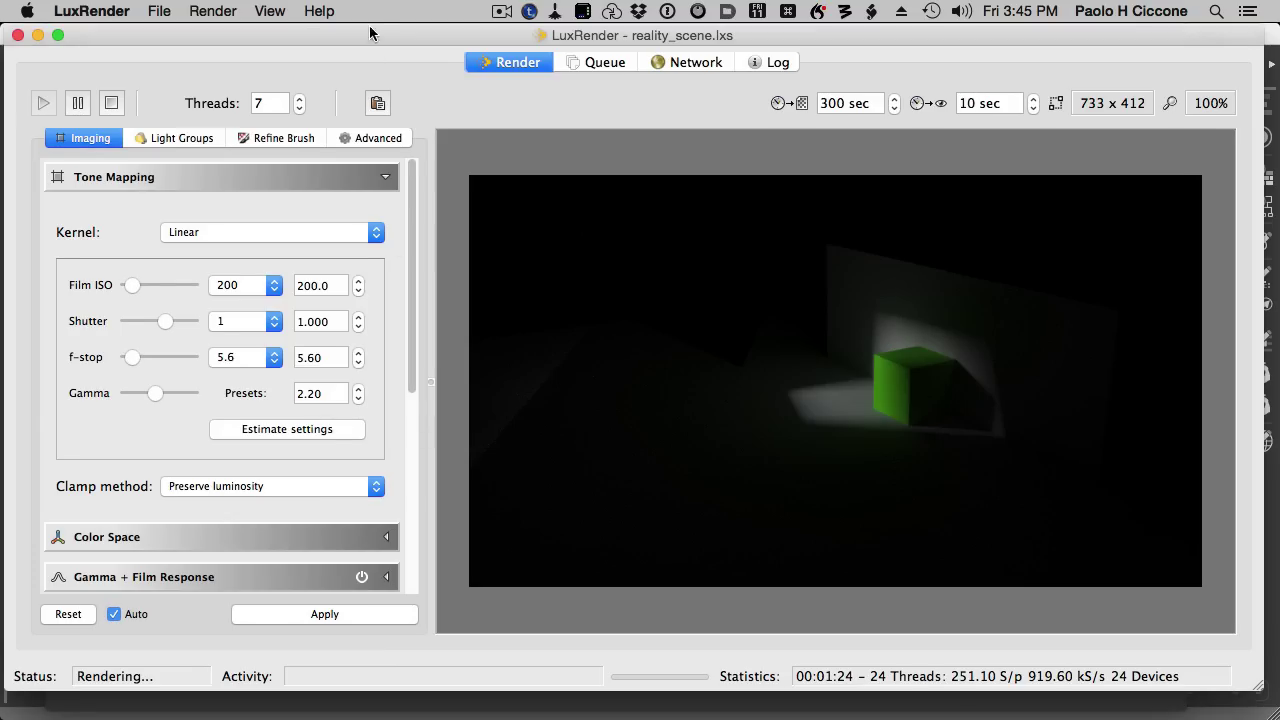
# Look through LuxRender's menus, dismiss them, and quit LuxRender
pyautogui.click(160, 11)
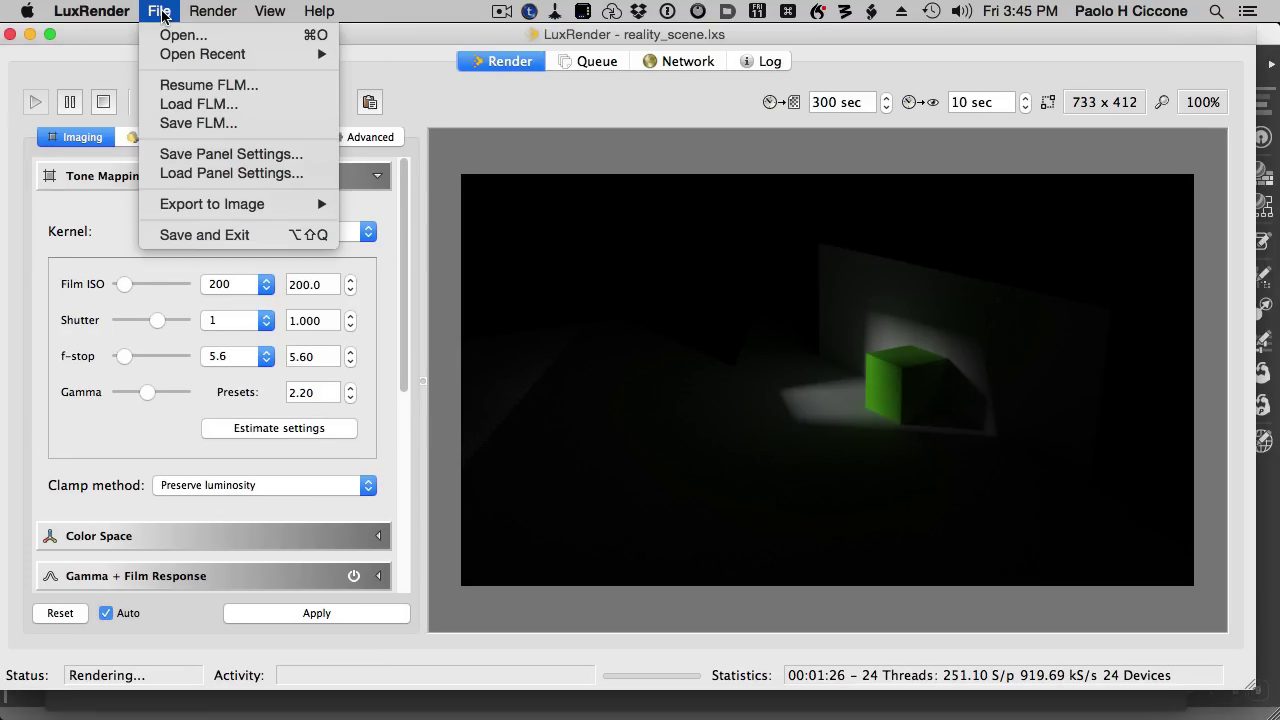
pyautogui.moveTo(82, 12)
pyautogui.click(1040, 469)
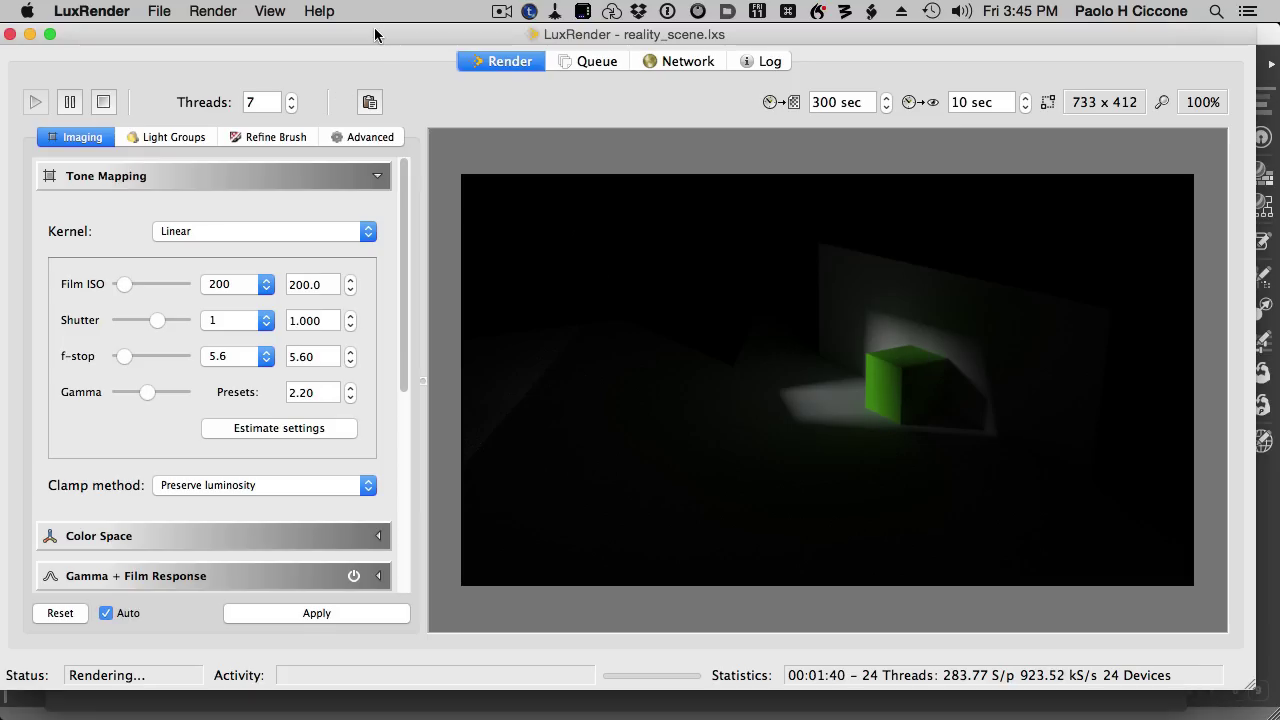
pyautogui.press('super+q')
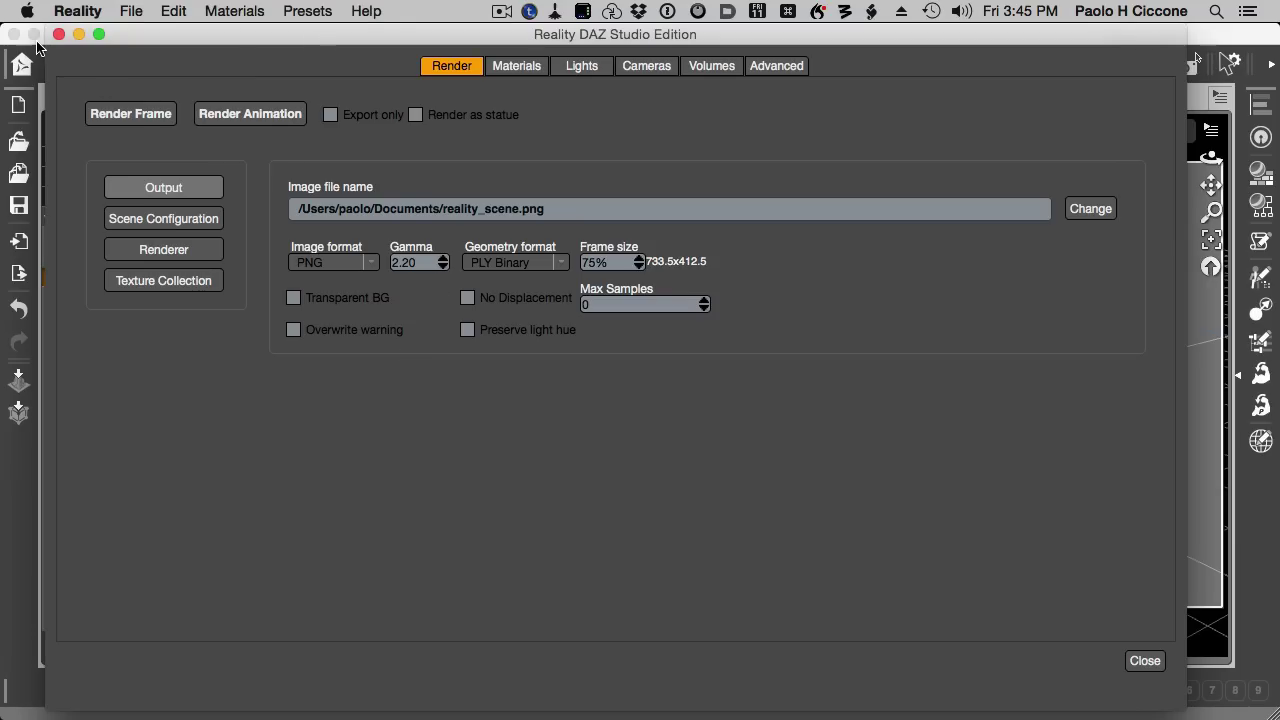
# Switch the DAZ Studio viewport to Camera 2 and render that close-up in LuxRender
pyautogui.click(5, 534)
pyautogui.click(1100, 132)
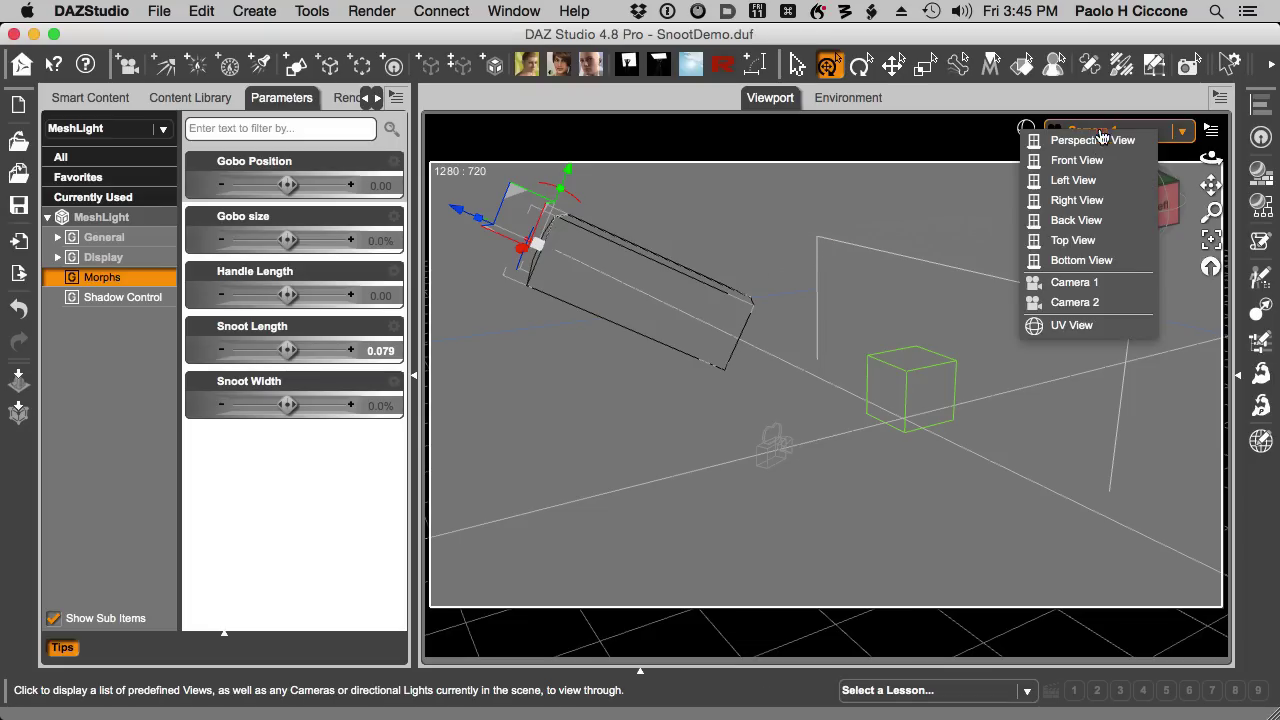
pyautogui.click(1088, 308)
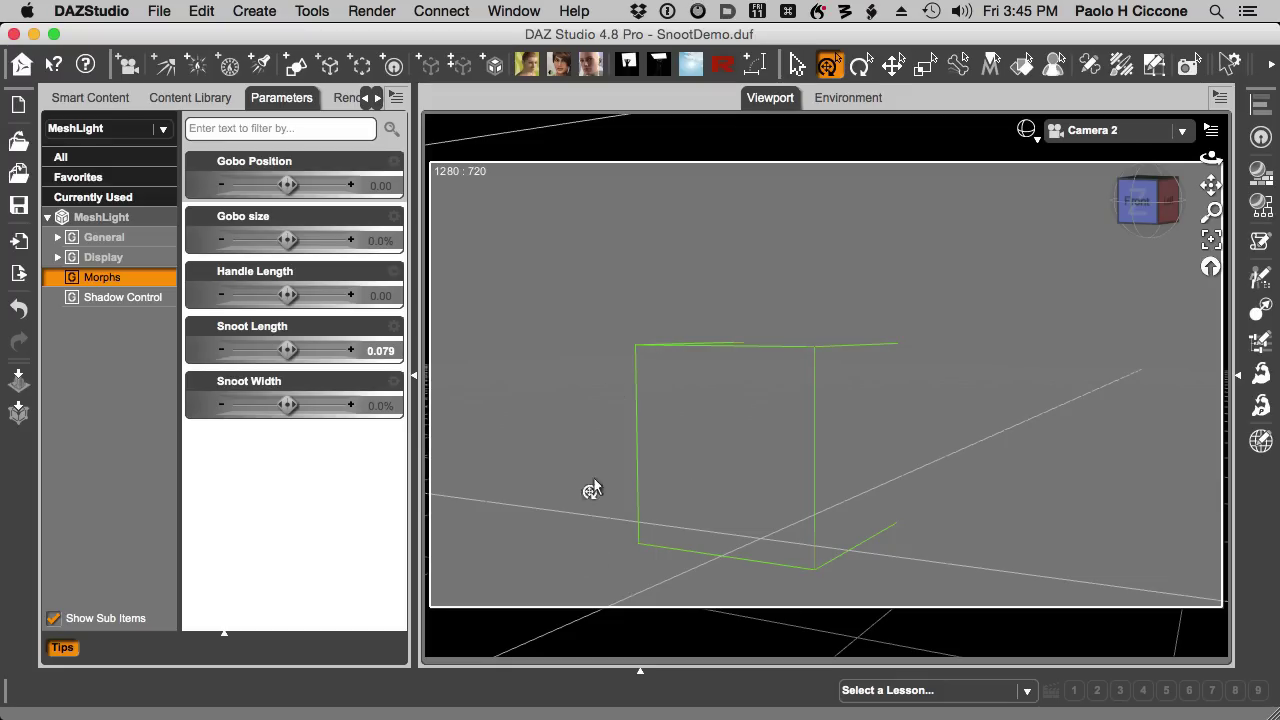
pyautogui.click(716, 68)
pyautogui.click(143, 130)
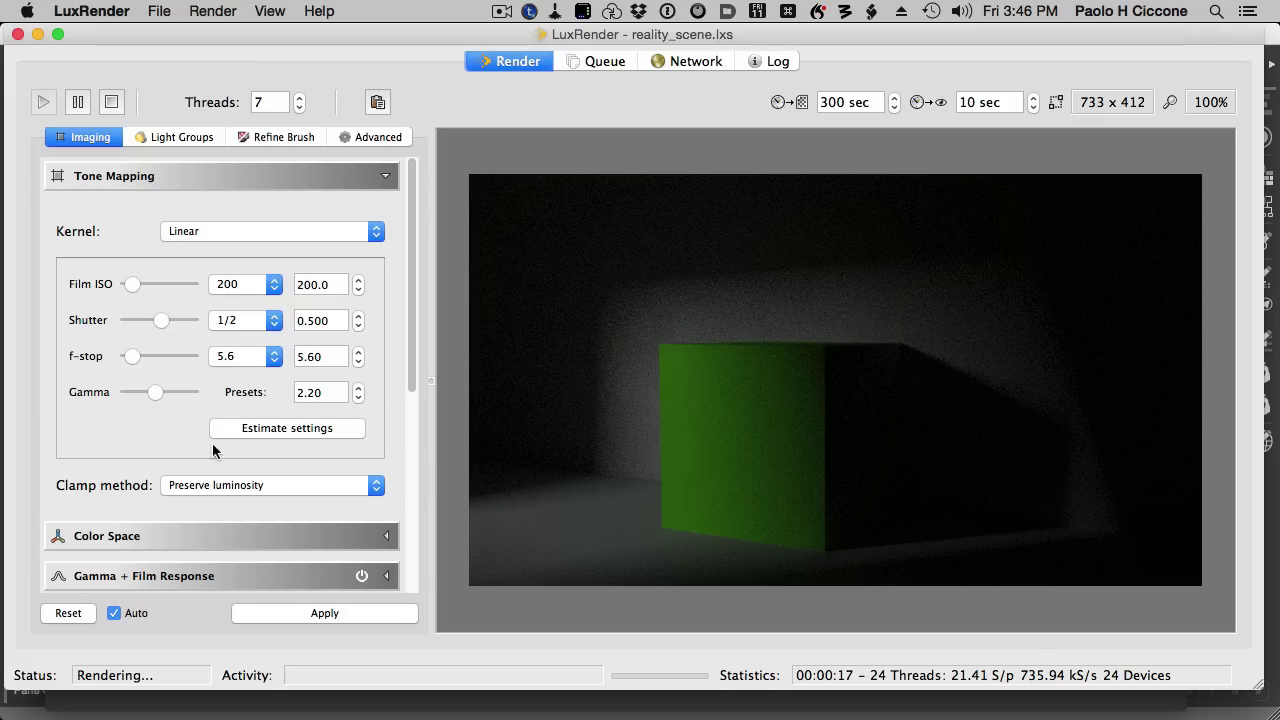
# Try a 5 second shutter, then set the shutter back to 1/2
pyautogui.click(299, 426)
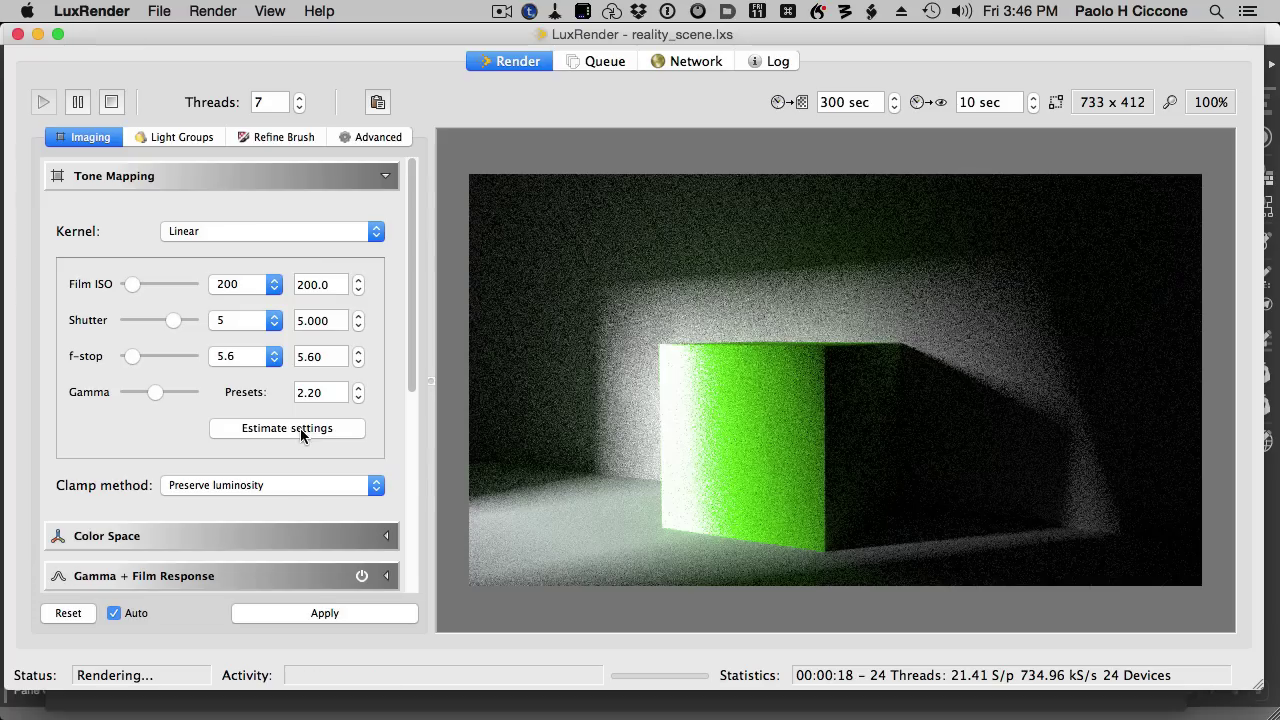
pyautogui.click(251, 320)
pyautogui.click(249, 376)
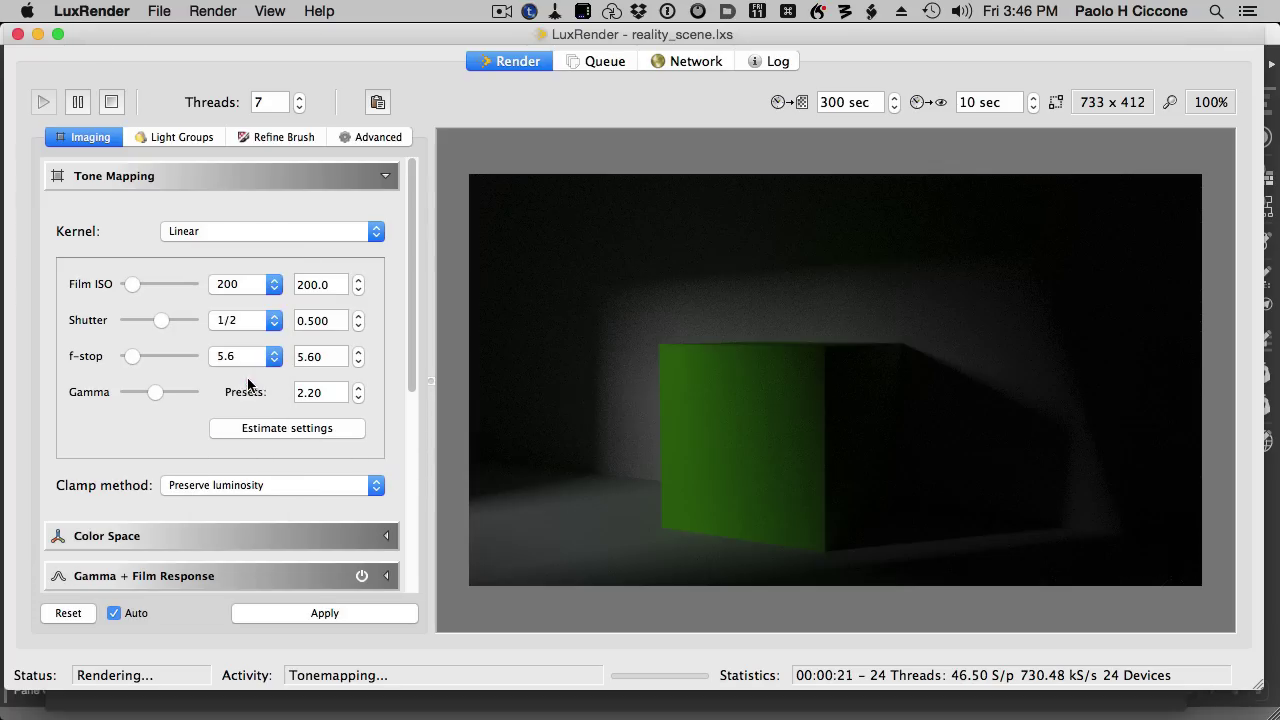
# Raise Film ISO through 250 and 320 to 400, and set f-stop to 4
pyautogui.click(252, 284)
pyautogui.click(252, 266)
pyautogui.click(251, 284)
pyautogui.click(251, 268)
pyautogui.click(243, 284)
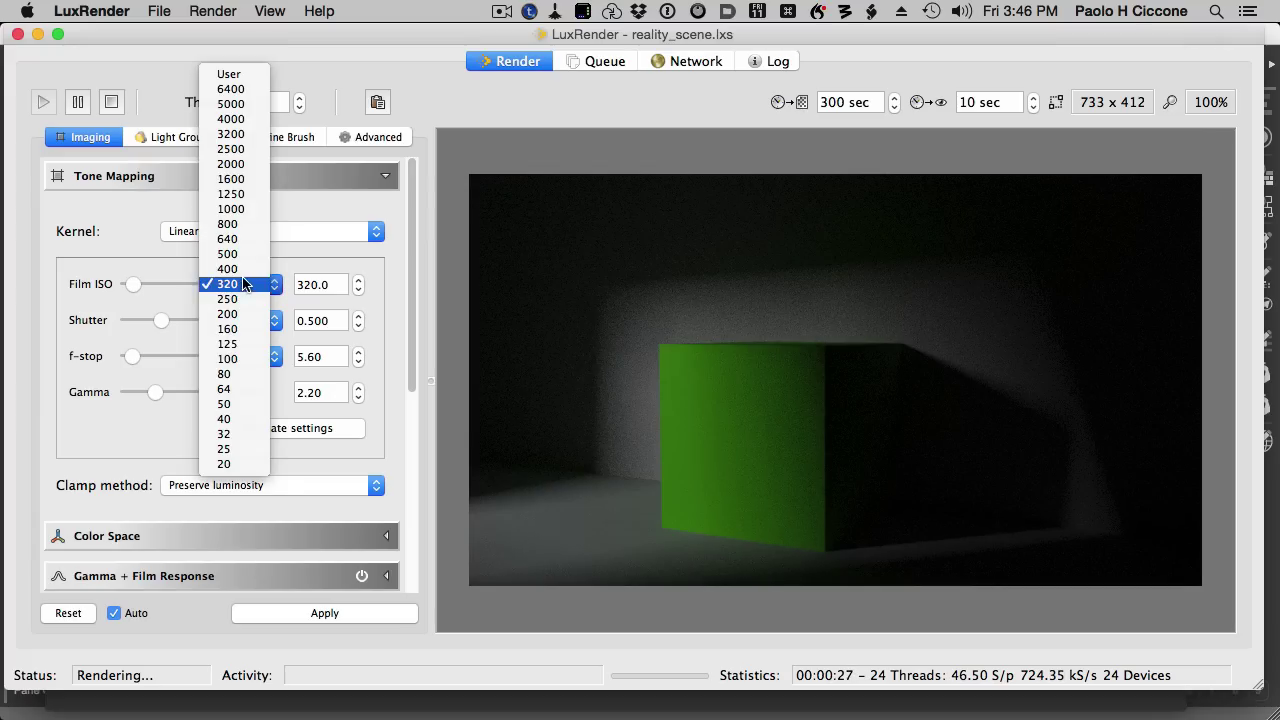
pyautogui.click(243, 268)
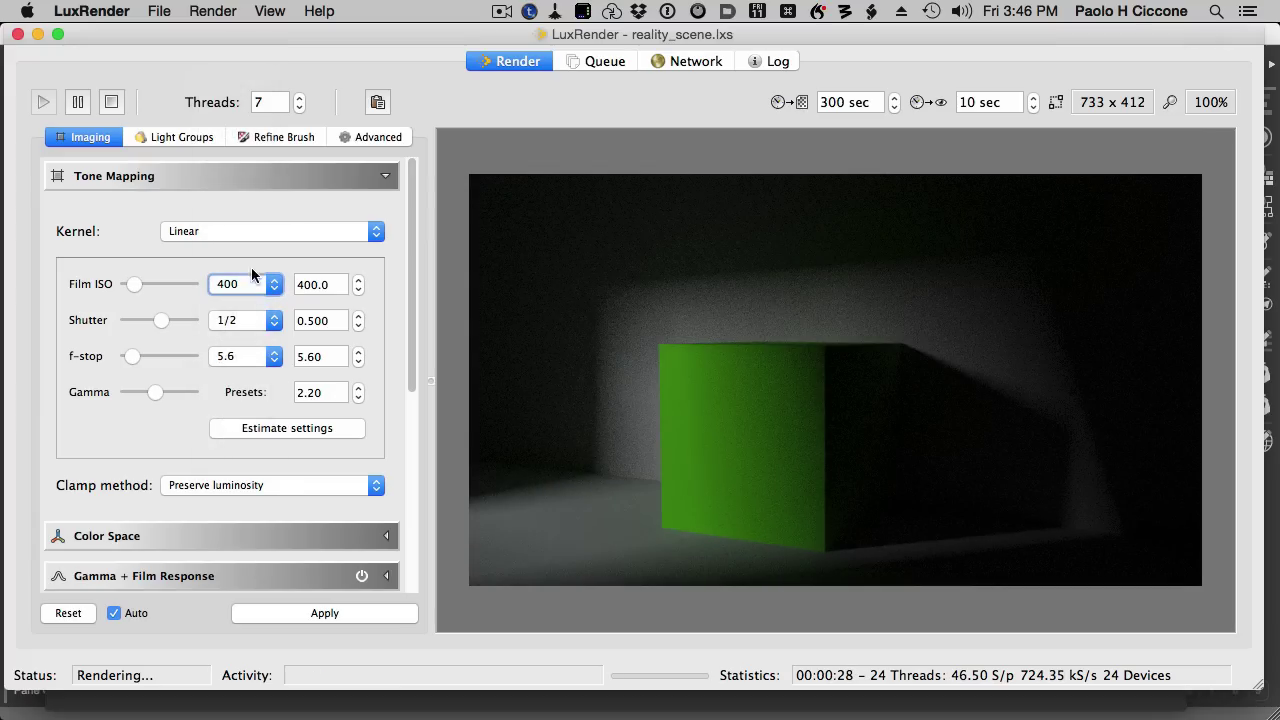
pyautogui.click(250, 363)
pyautogui.click(250, 368)
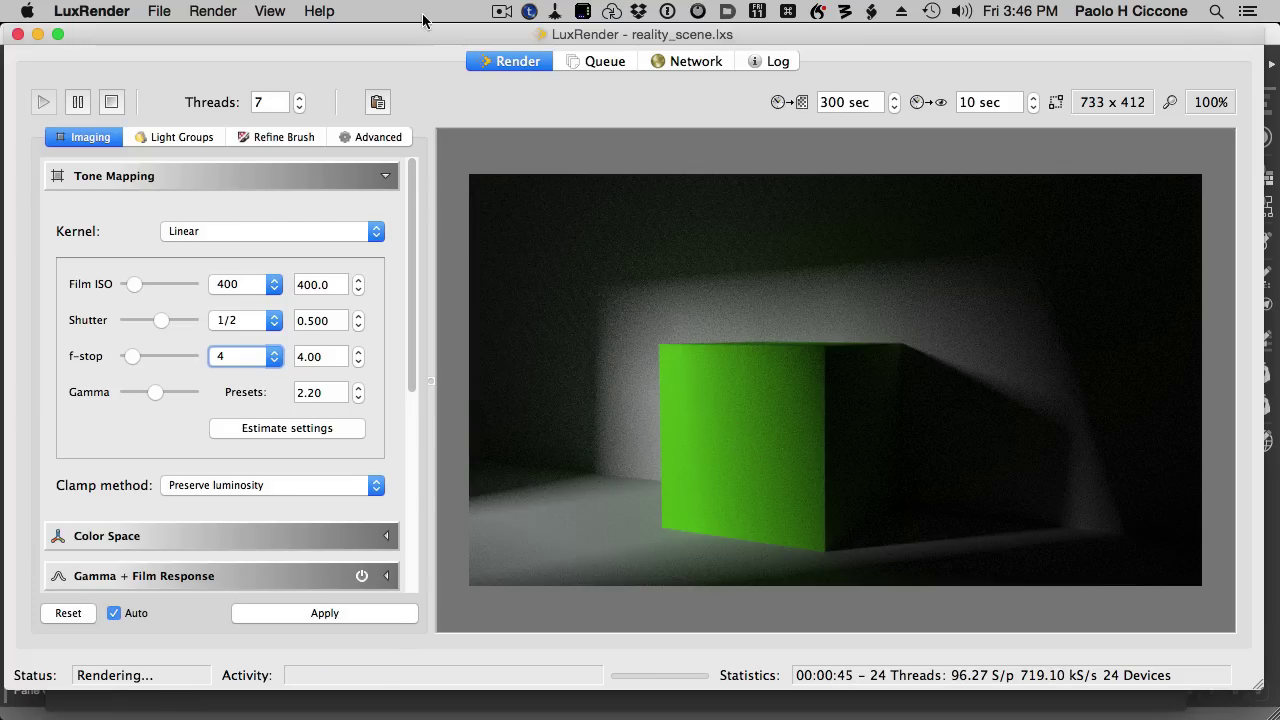
# Quit LuxRender, then close the Reality settings and DAZ Studio Home windows
pyautogui.click(108, 12)
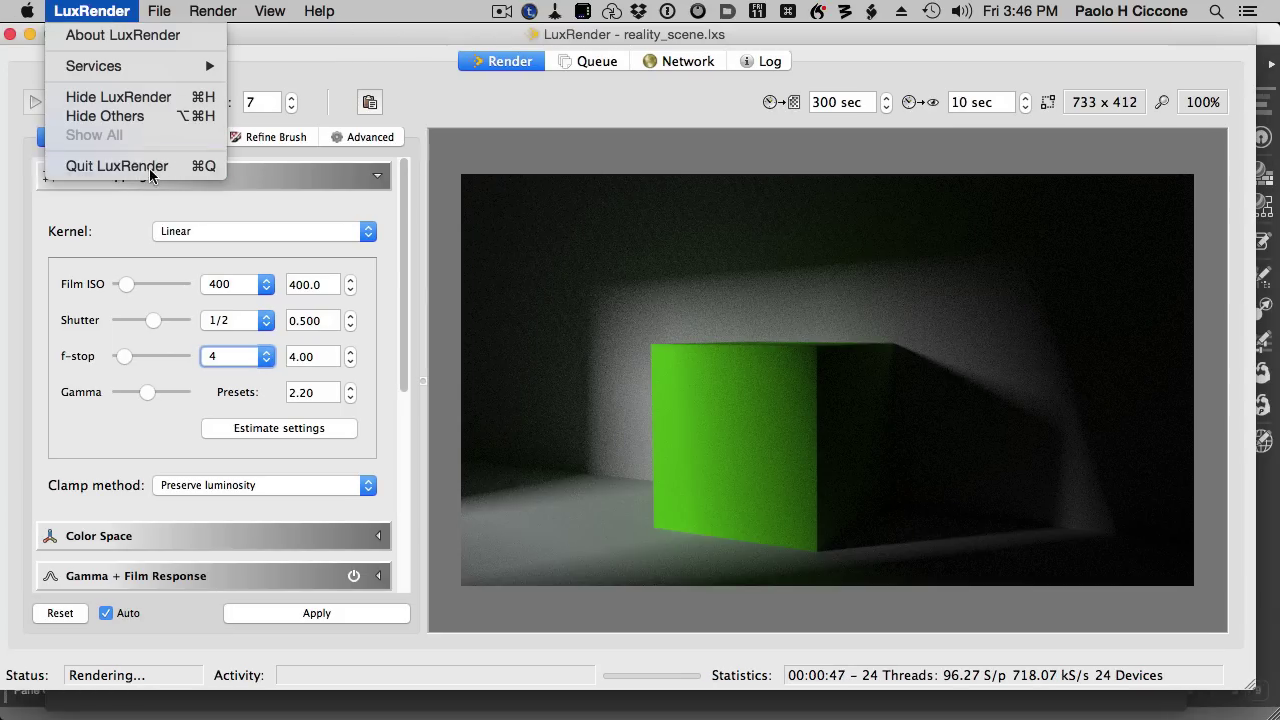
pyautogui.click(160, 166)
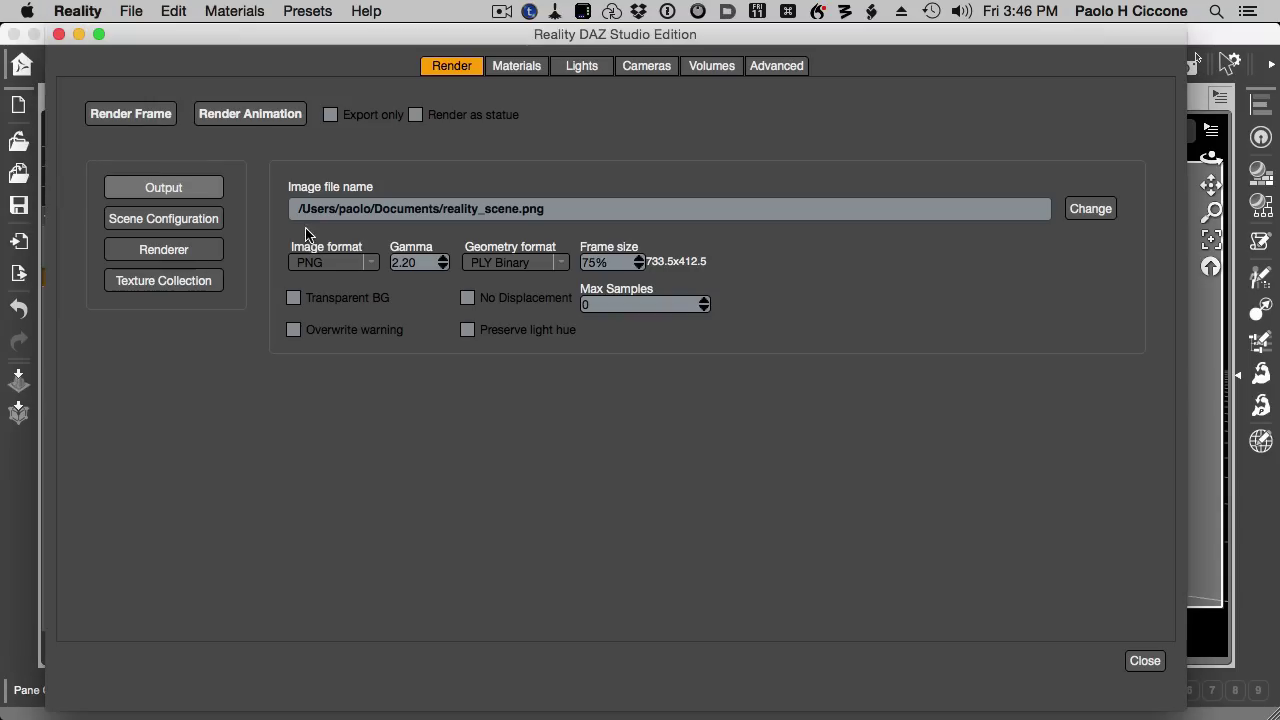
pyautogui.press('super+w')
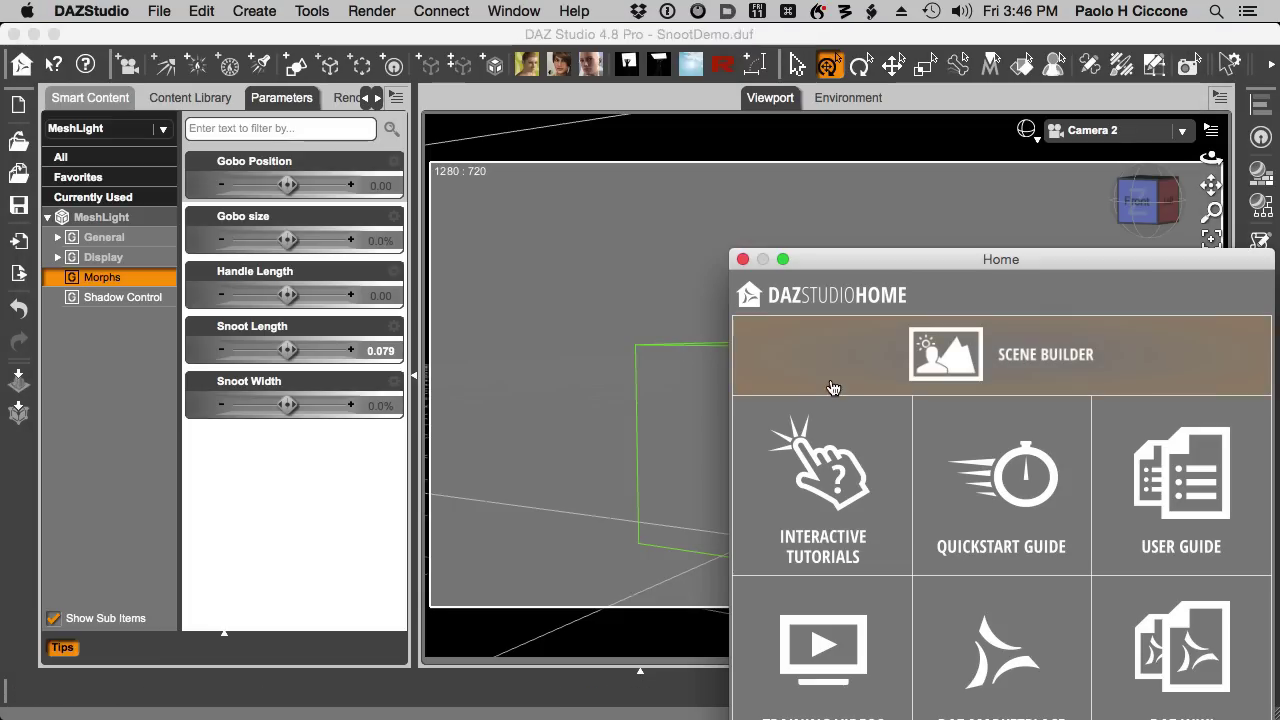
pyautogui.click(742, 260)
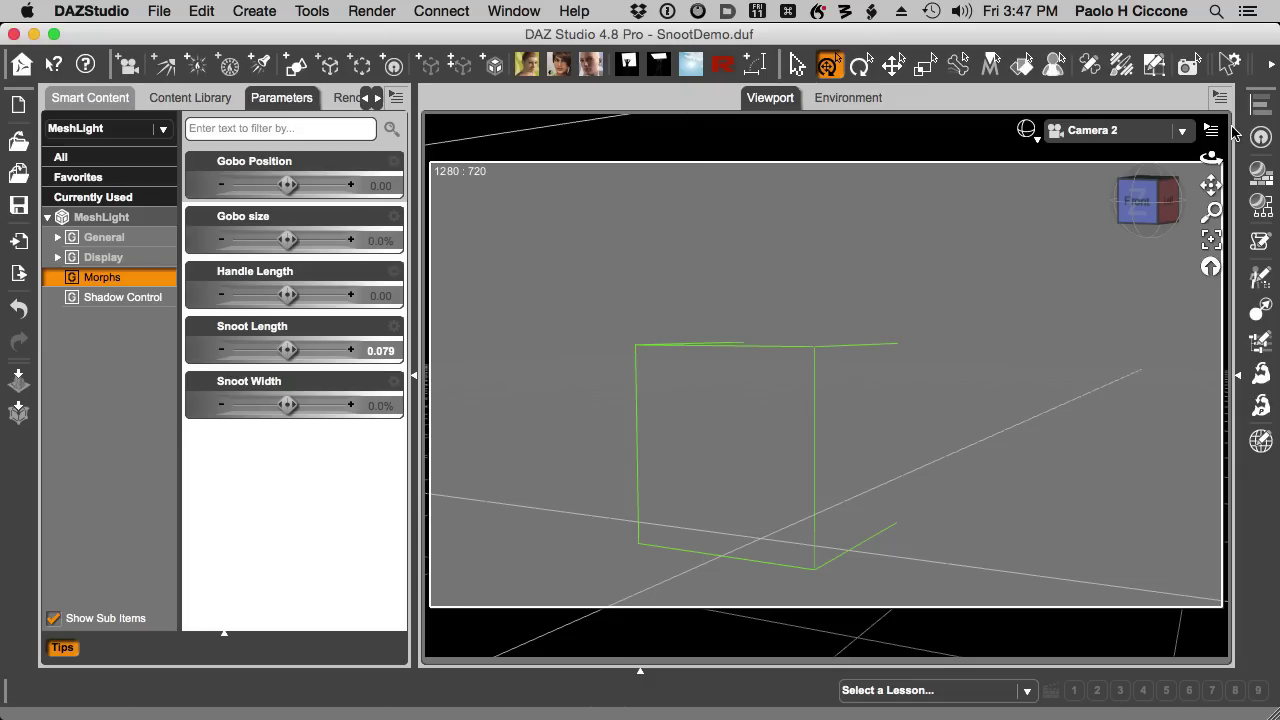
# View through Camera 1 and stretch the MeshLight's Handle Length to 0.15 so it reaches the cube
pyautogui.click(1124, 132)
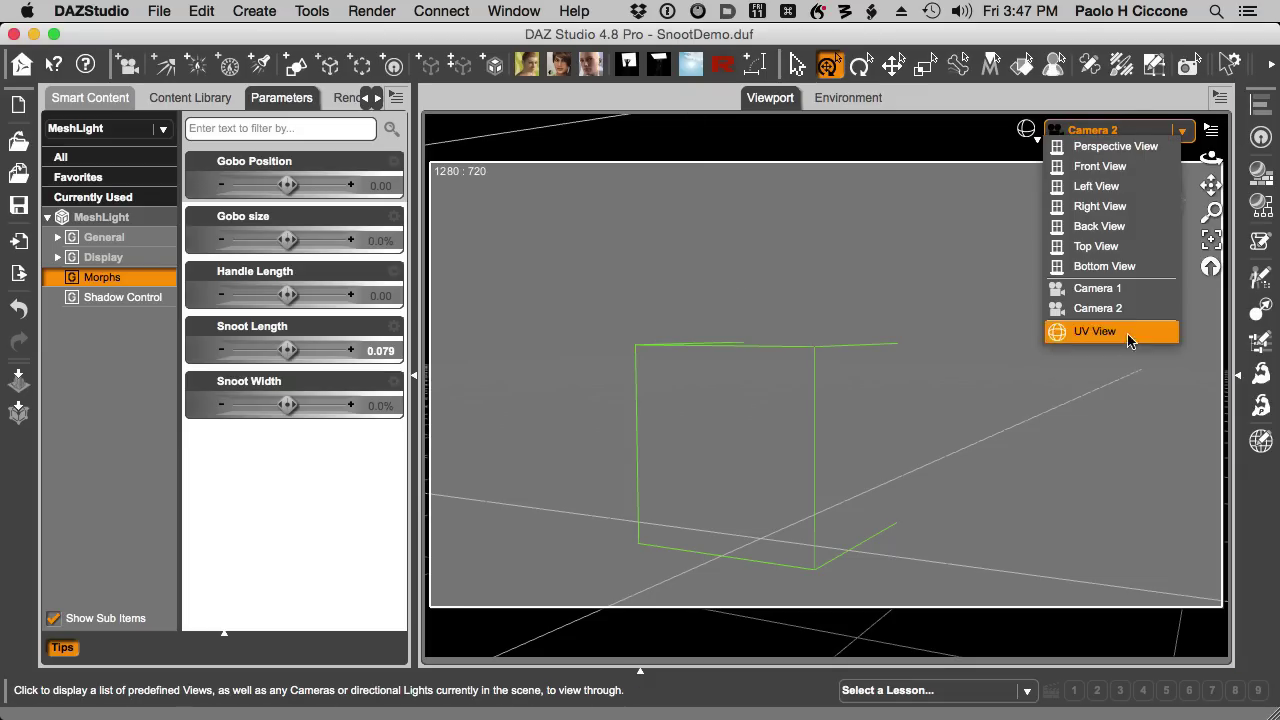
pyautogui.click(1115, 288)
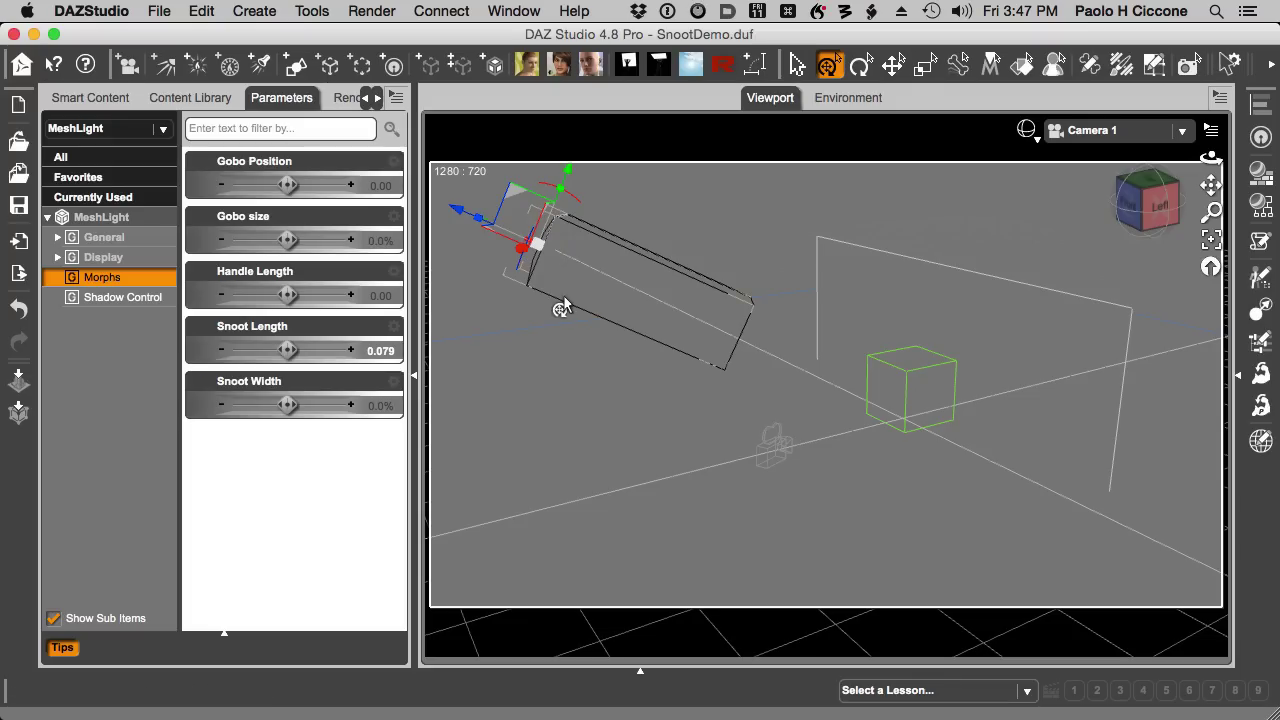
pyautogui.press('super+shift+n')
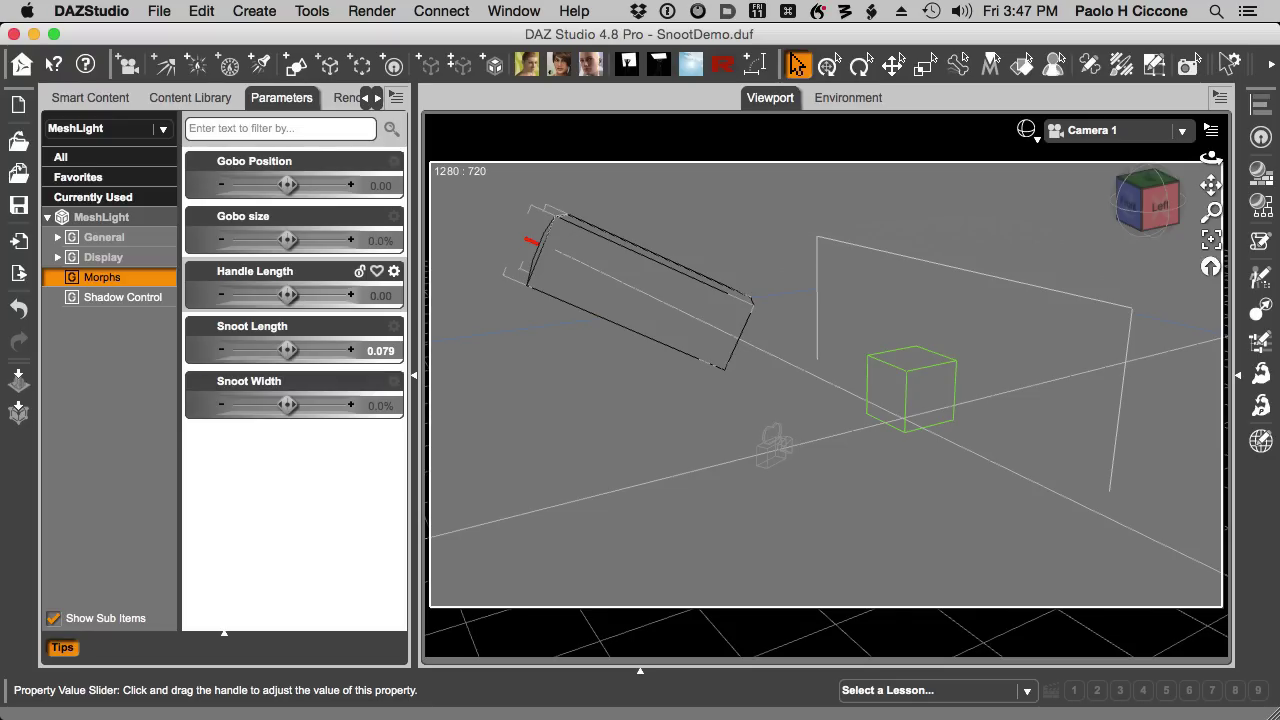
pyautogui.moveTo(288, 295); pyautogui.dragTo(320, 295)
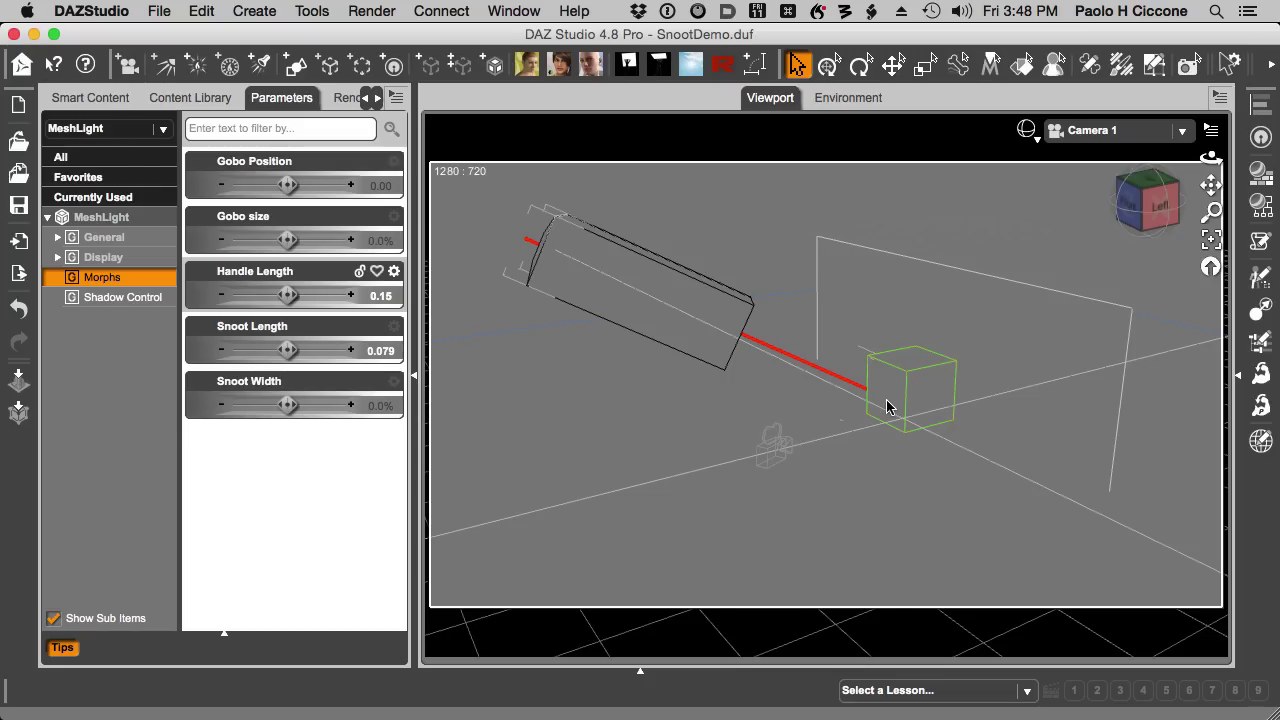
# Switch to Perspective View and orbit above the scene to see the snoot light and cube
pyautogui.click(1140, 130)
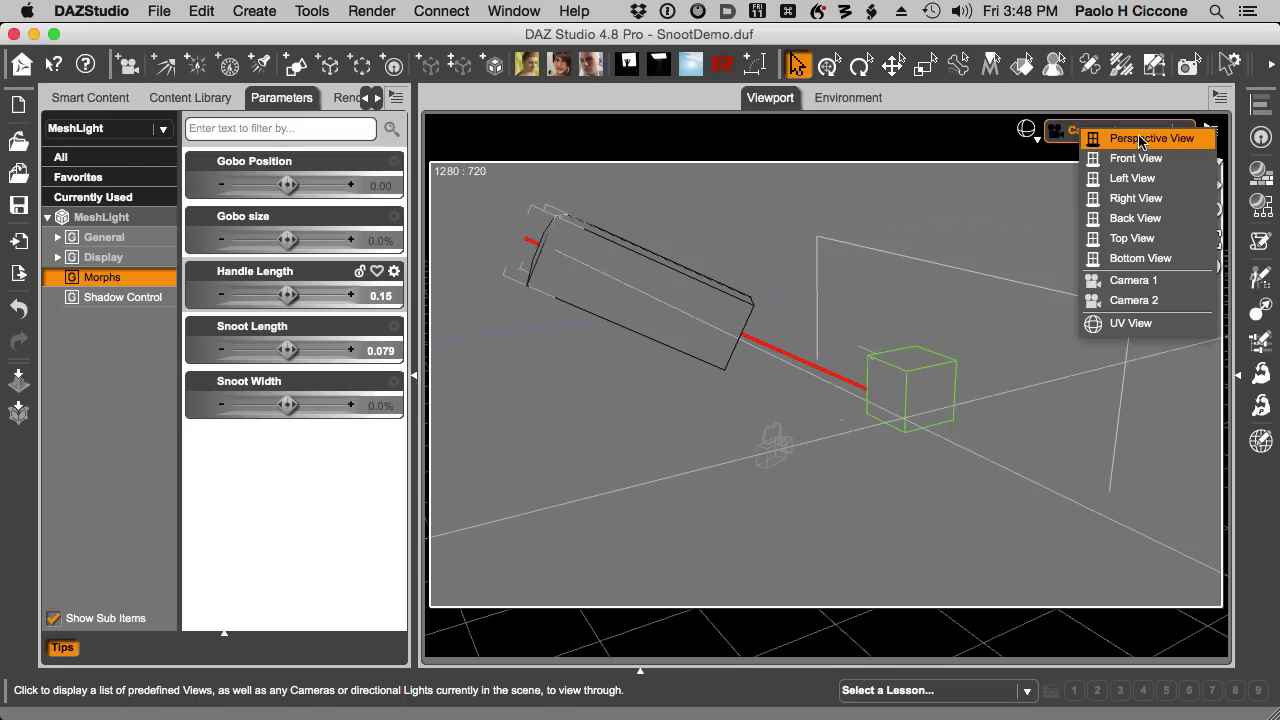
pyautogui.click(1140, 131)
pyautogui.keyDown('alt'); pyautogui.moveTo(571, 431); pyautogui.dragTo(820, 445); pyautogui.keyUp('alt')
pyautogui.keyDown('alt'); pyautogui.moveTo(890, 486); pyautogui.dragTo(679, 509); pyautogui.keyUp('alt')
pyautogui.keyDown('alt'); pyautogui.moveTo(837, 520); pyautogui.dragTo(884, 340); pyautogui.keyUp('alt')
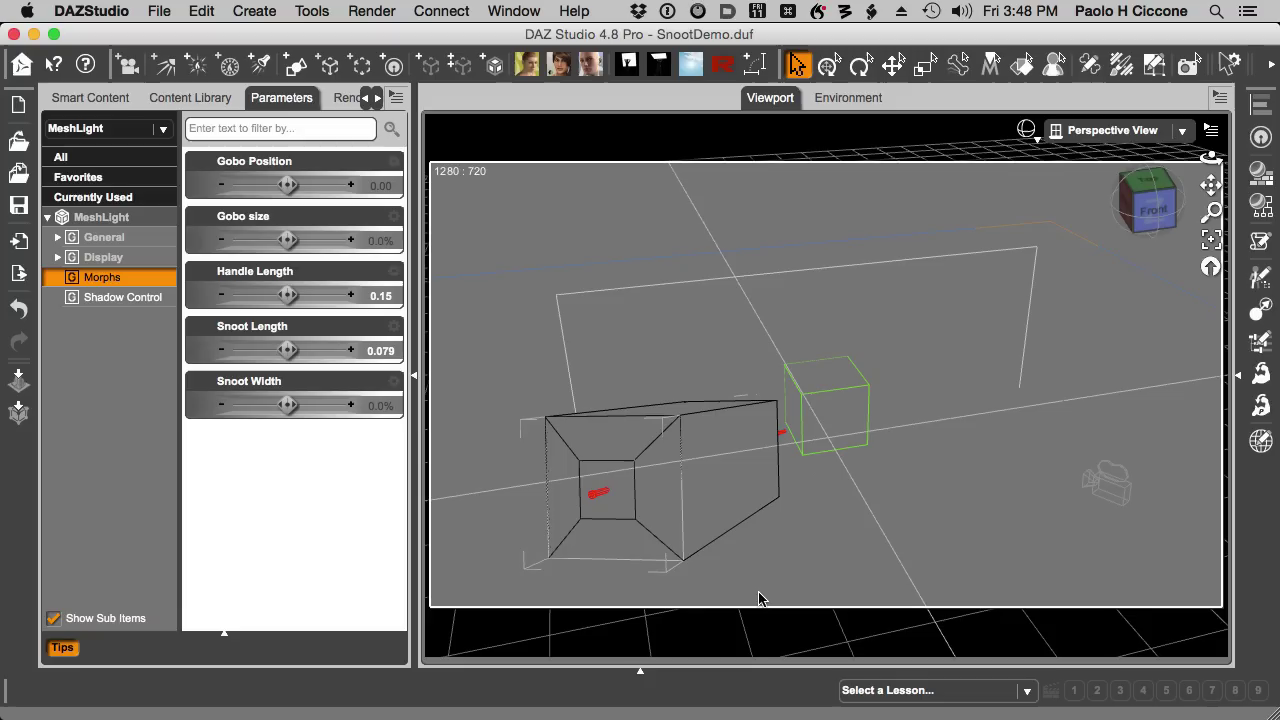
# Rotate the snoot light around its Y axis so it aims at the green cube
pyautogui.hotkey('ctrl', 'u')
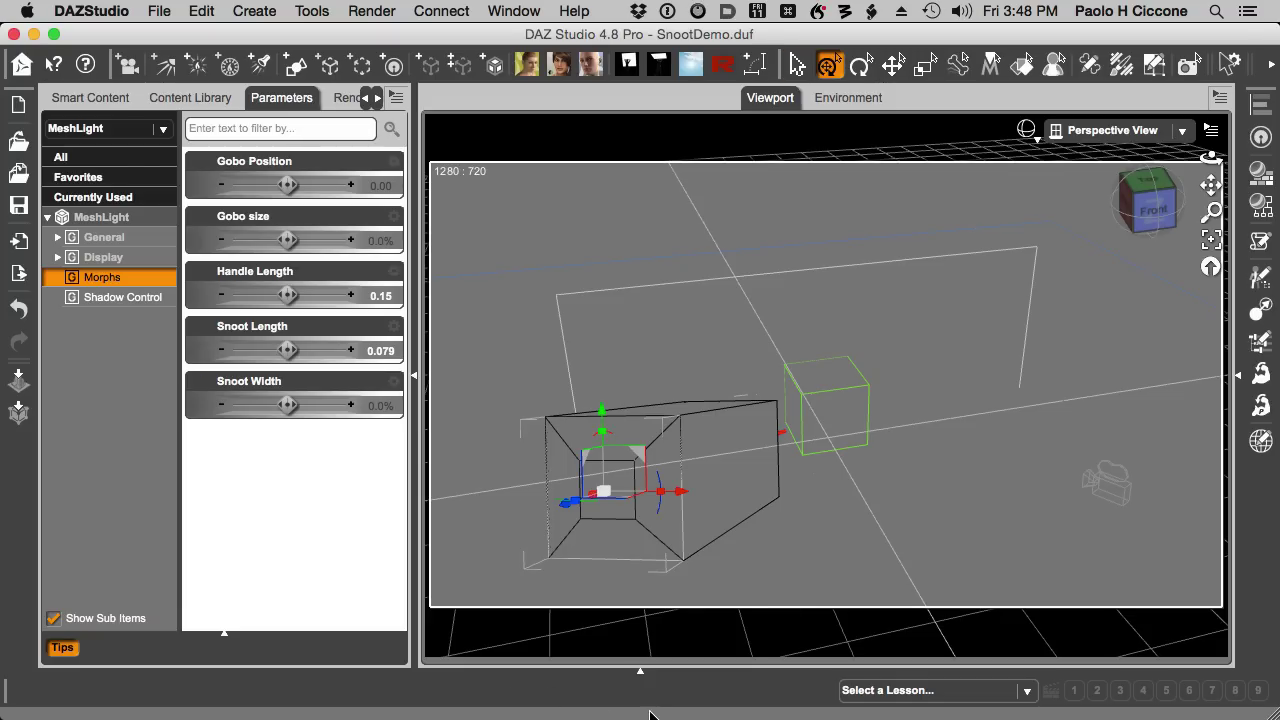
pyautogui.moveTo(593, 510); pyautogui.dragTo(589, 513)
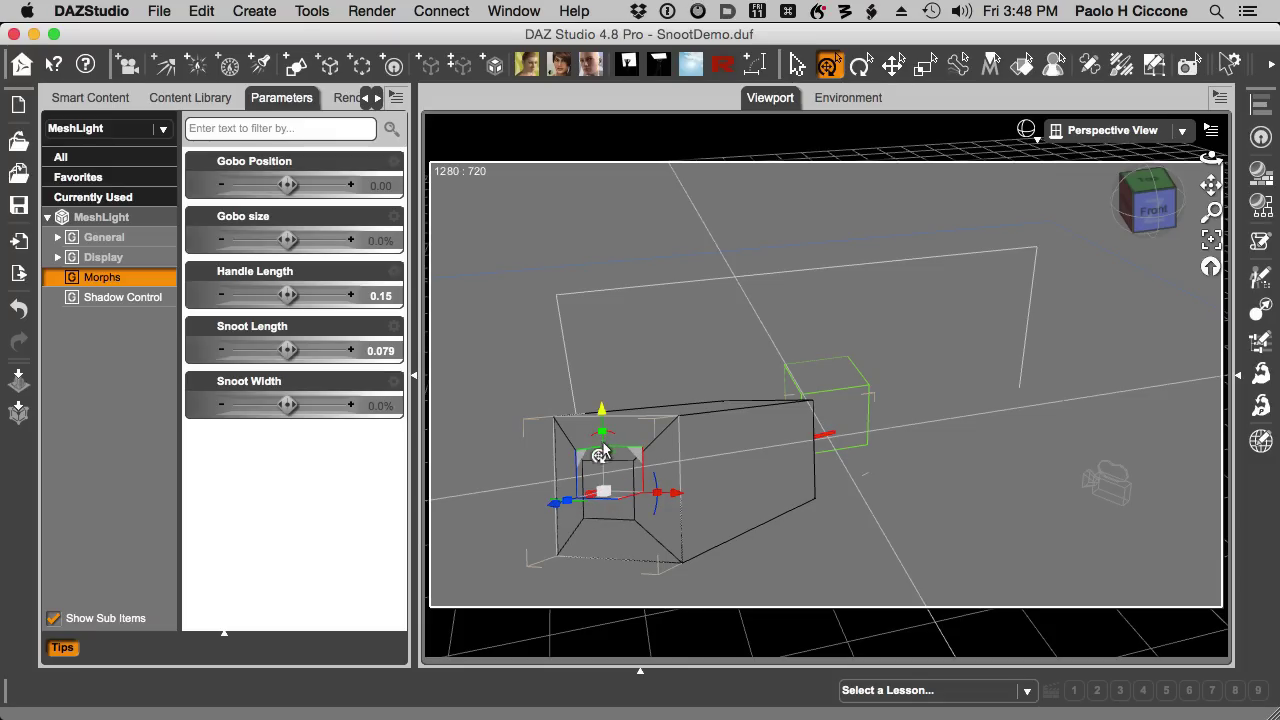
pyautogui.moveTo(593, 445); pyautogui.dragTo(589, 447)
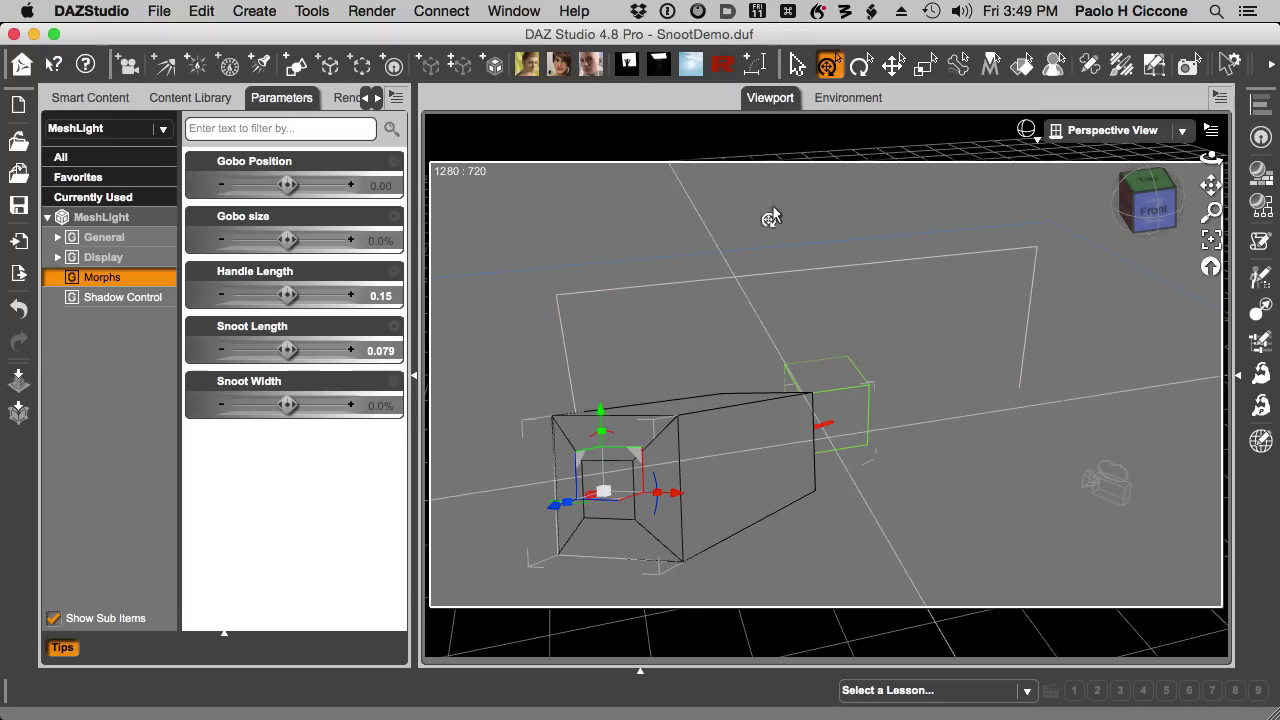
pyautogui.click(727, 79)
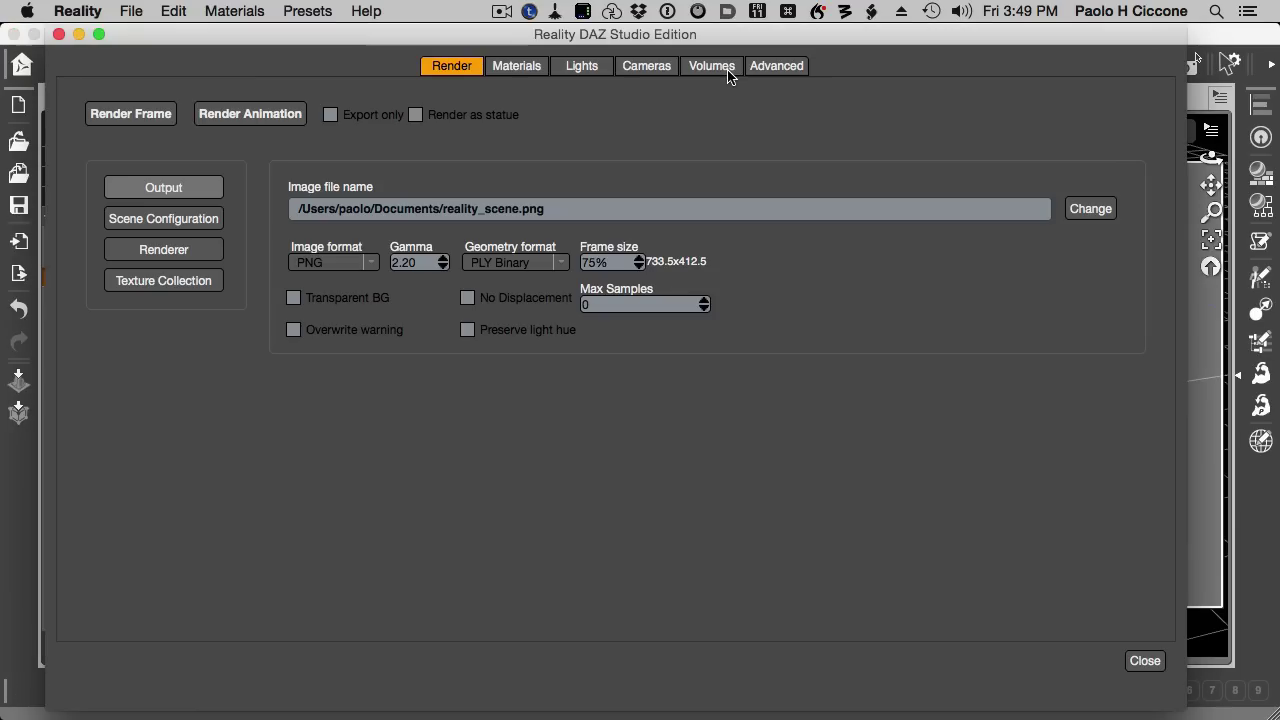
pyautogui.click(497, 64)
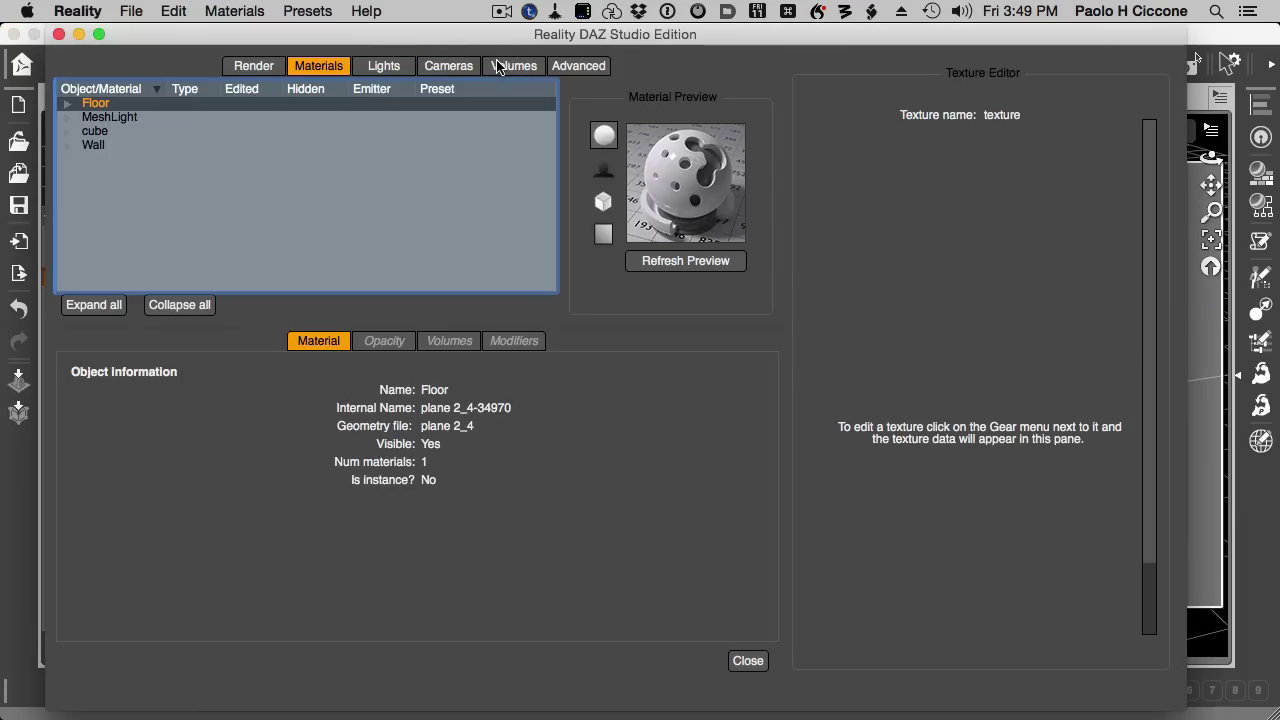
pyautogui.click(86, 119)
pyautogui.click(67, 118)
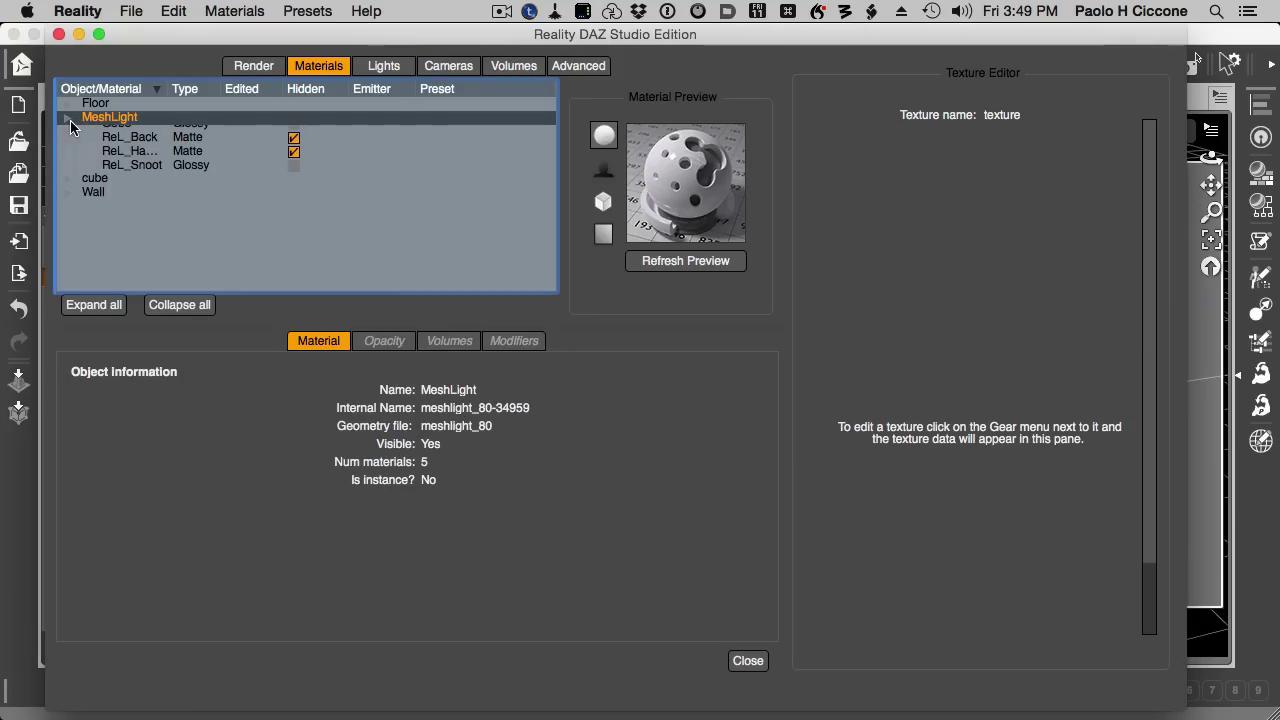
pyautogui.click(150, 159)
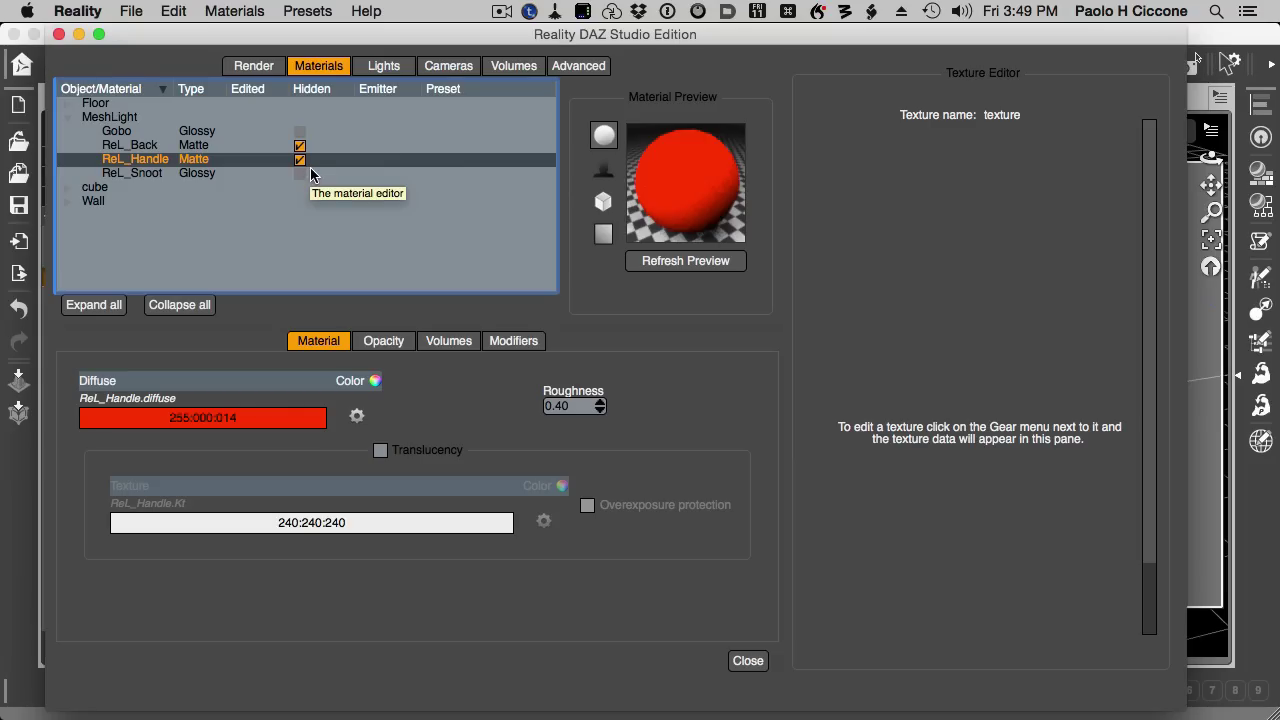
pyautogui.click(71, 120)
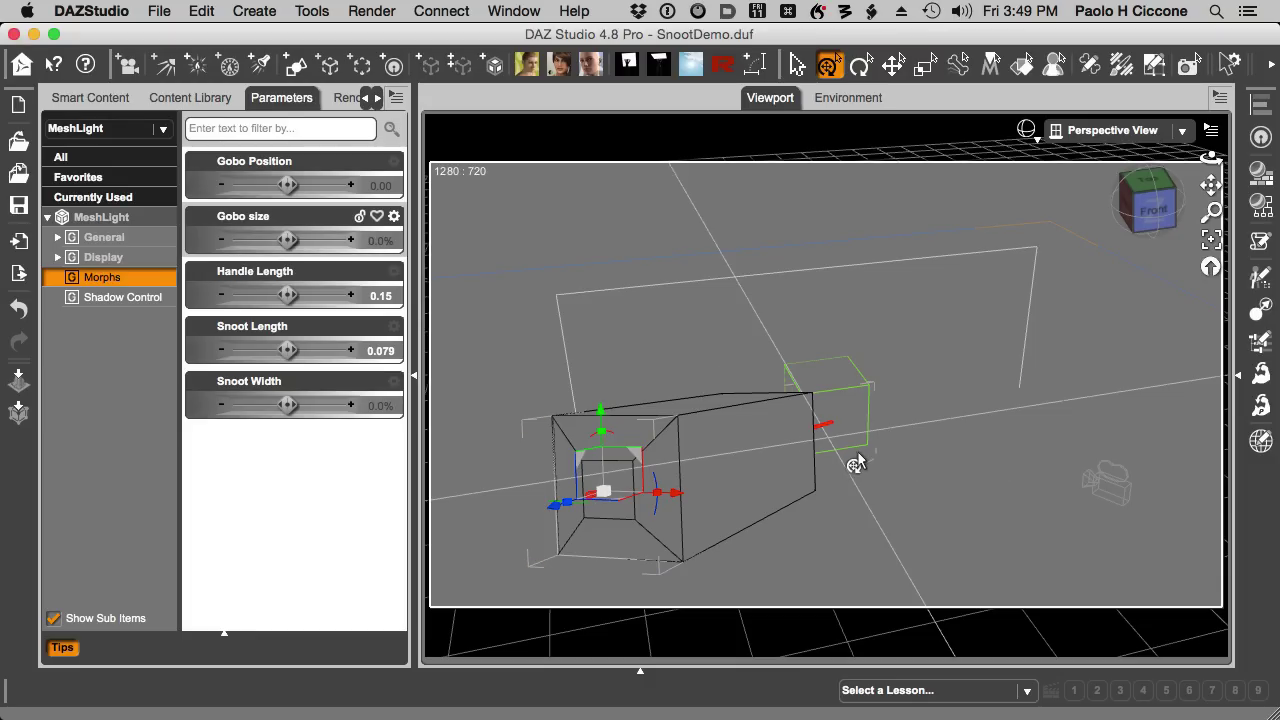
# View through Camera 2 and launch a Reality render of the frame in LuxRender
pyautogui.click(1118, 138)
pyautogui.click(1098, 308)
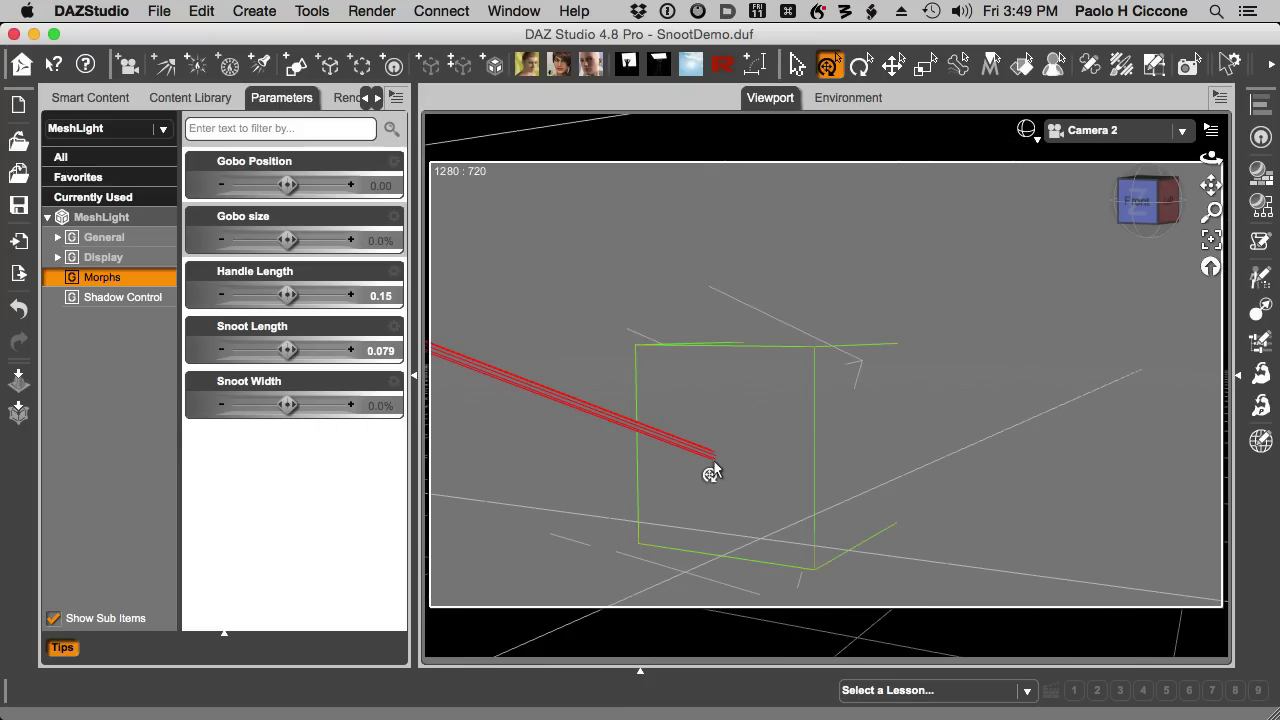
pyautogui.click(721, 64)
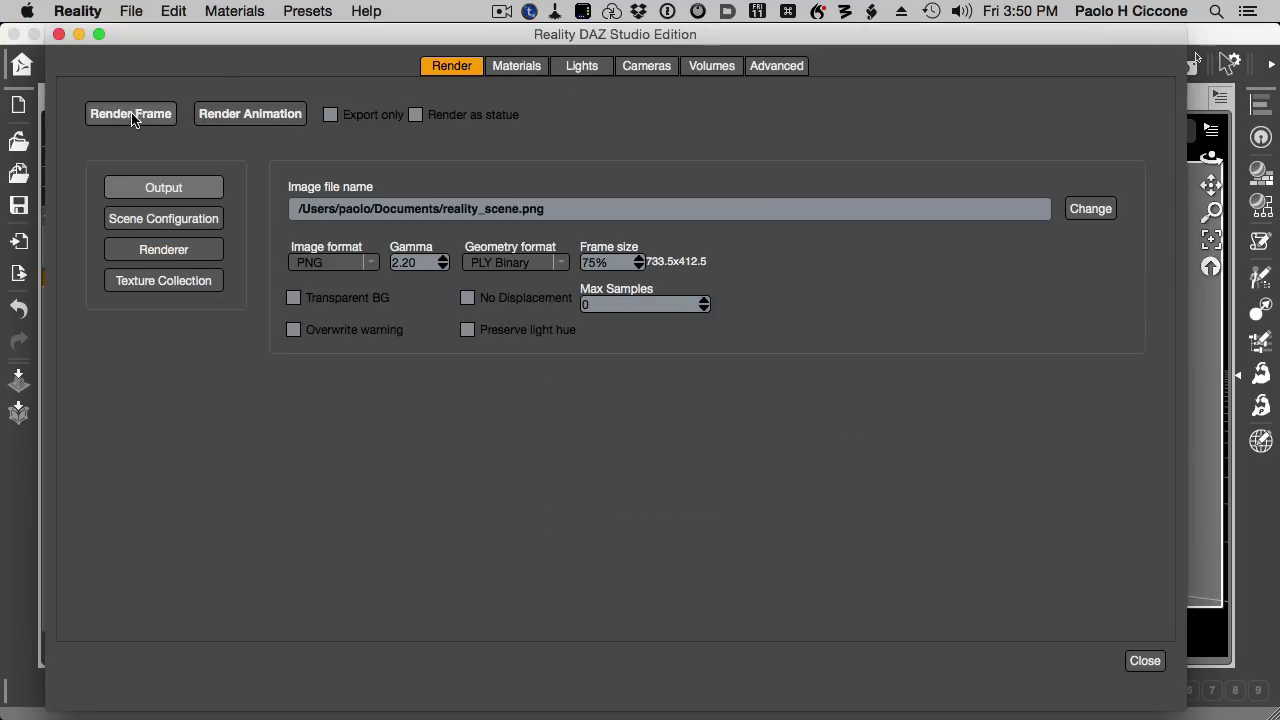
pyautogui.click(152, 121)
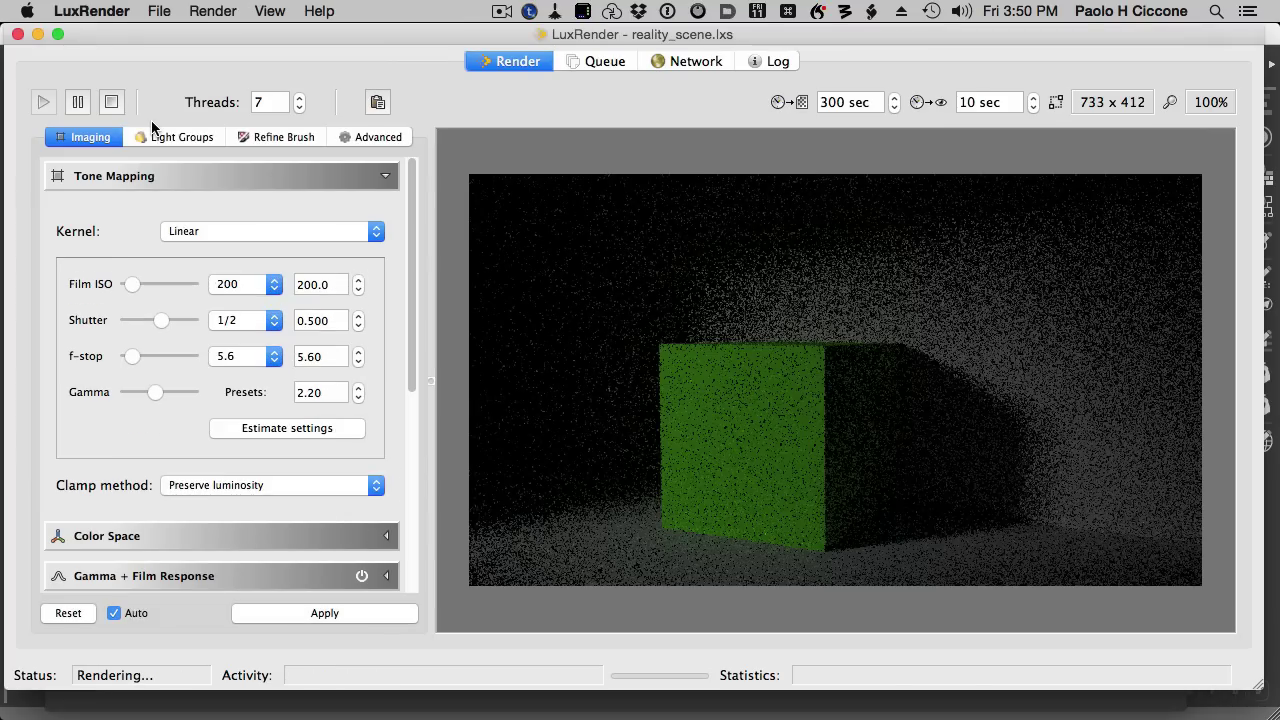
# Auto-estimate the tone-mapping exposure, let the render run to 29 seconds, then quit LuxRender
pyautogui.click(331, 428)
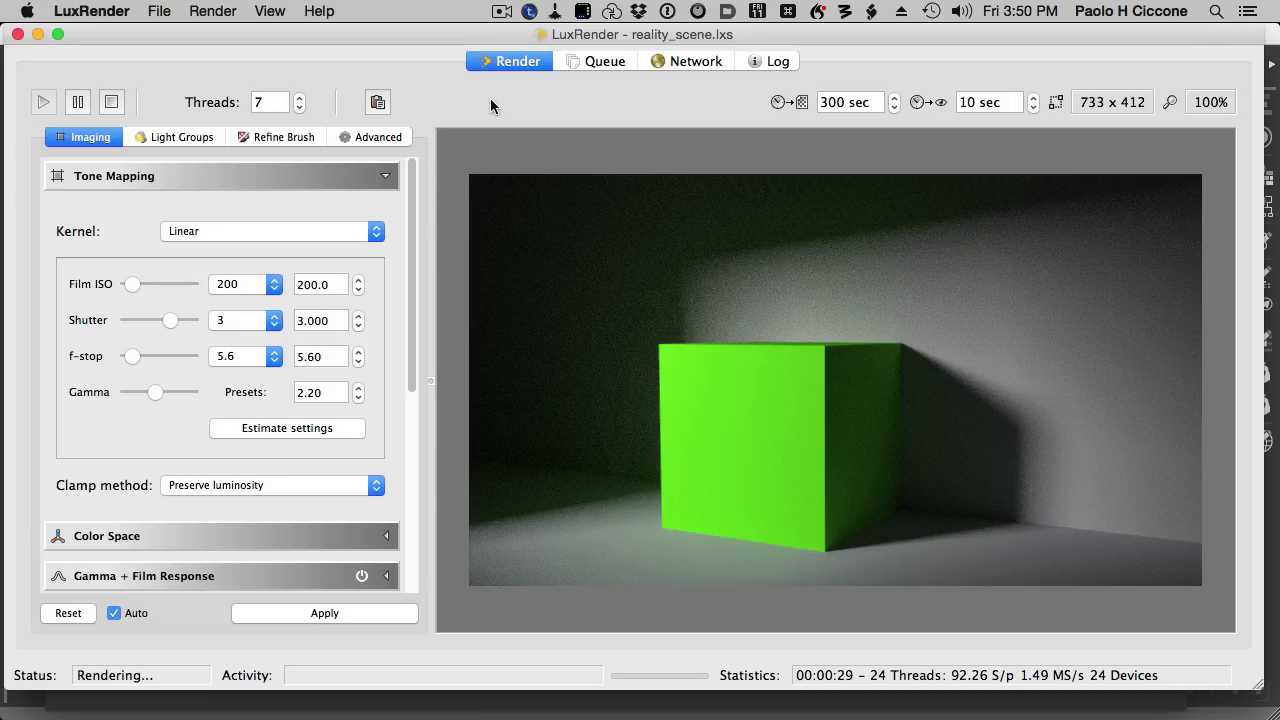
pyautogui.press('super+q')
pyautogui.press('super+Tab')
pyautogui.press('super+Tab')
pyautogui.press('super+Tab')
pyautogui.press('super+Tab')
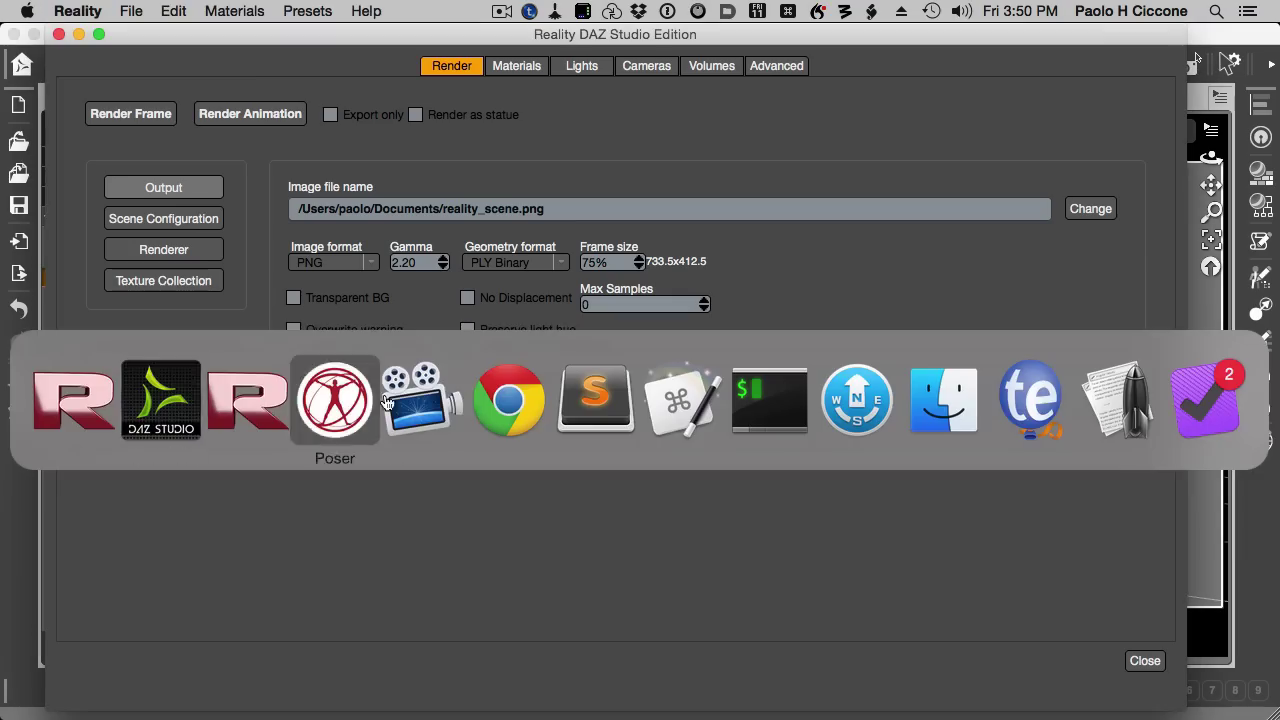
# Bring Poser to the front and switch the view from Posing Camera to Aux Camera
pyautogui.click(367, 415)
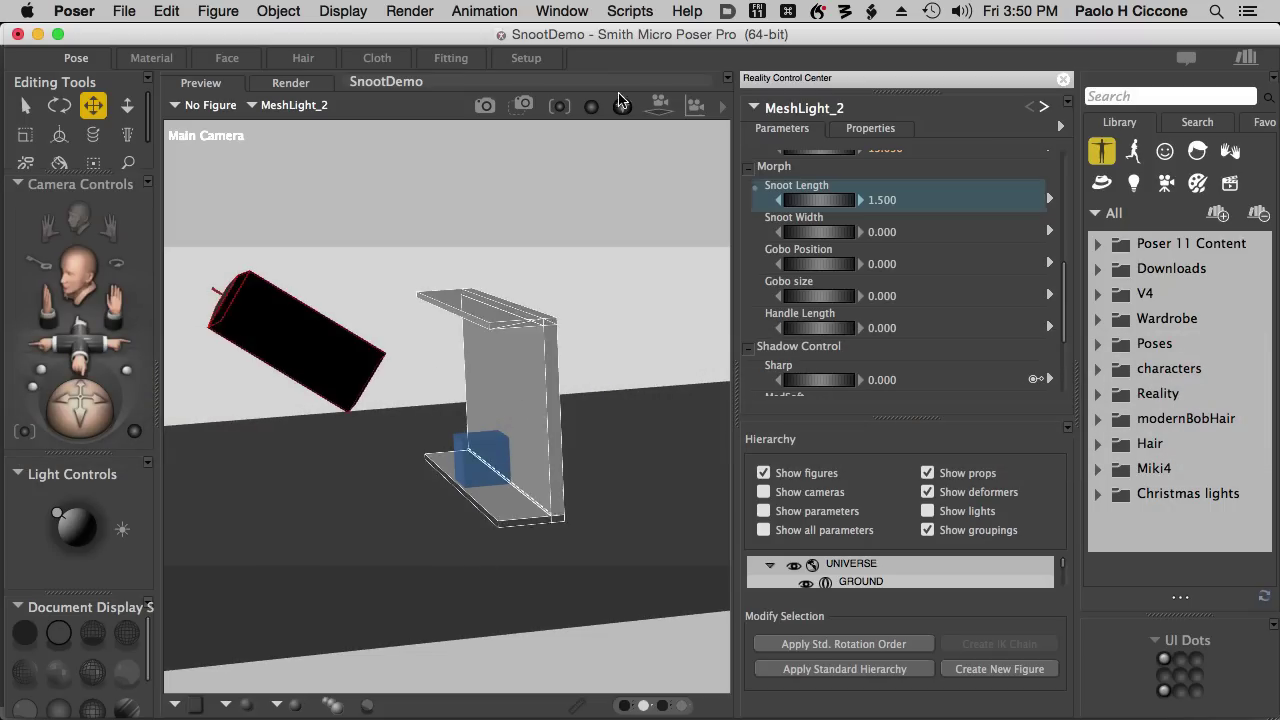
pyautogui.click(62, 192)
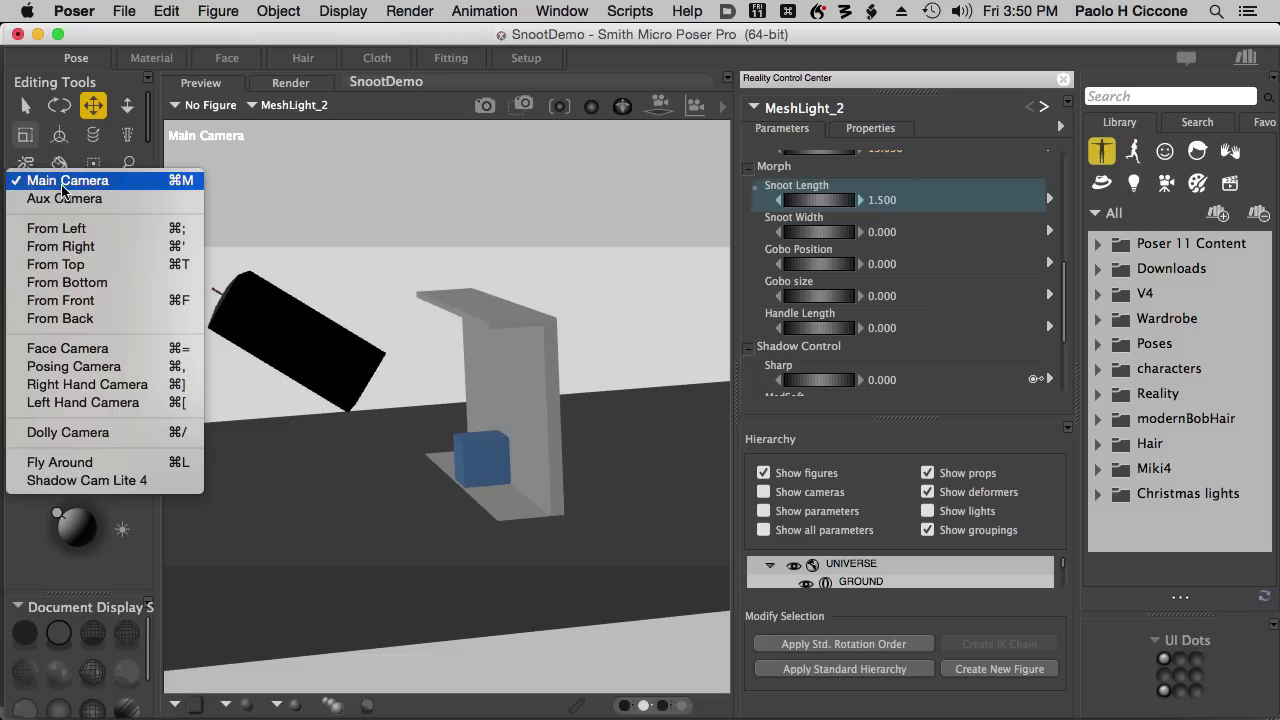
pyautogui.click(99, 370)
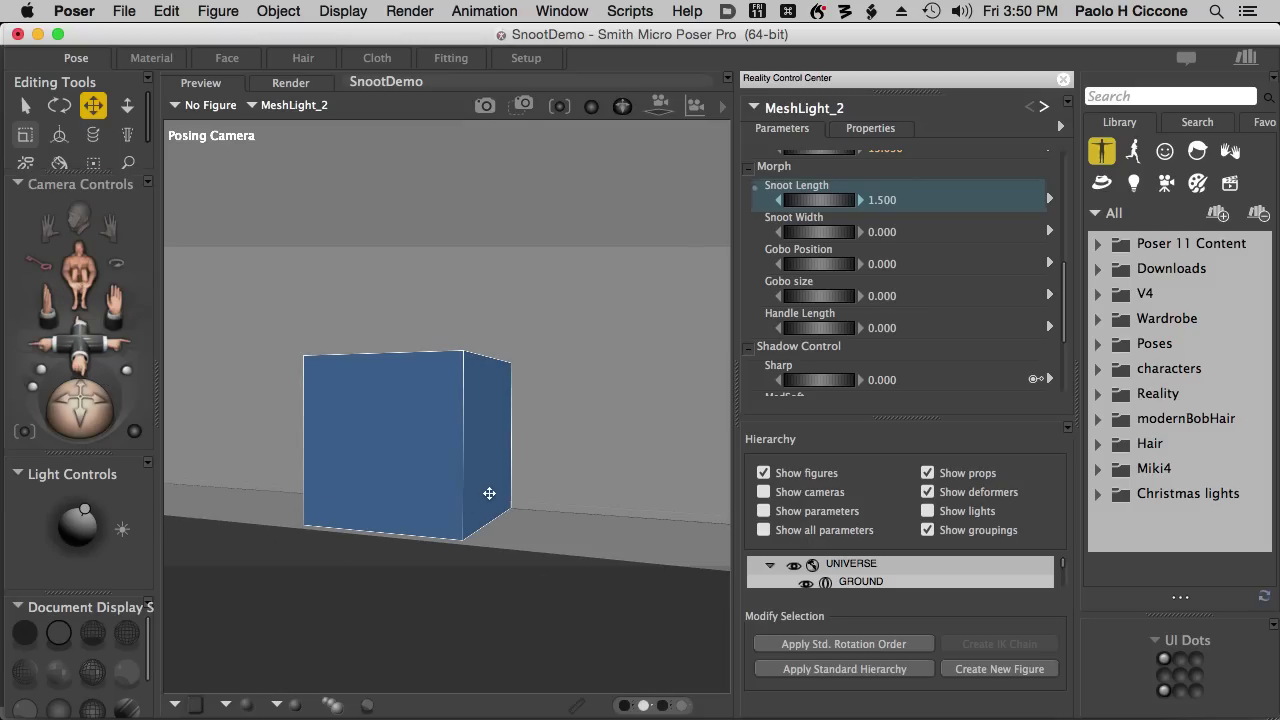
pyautogui.click(82, 190)
pyautogui.click(84, 197)
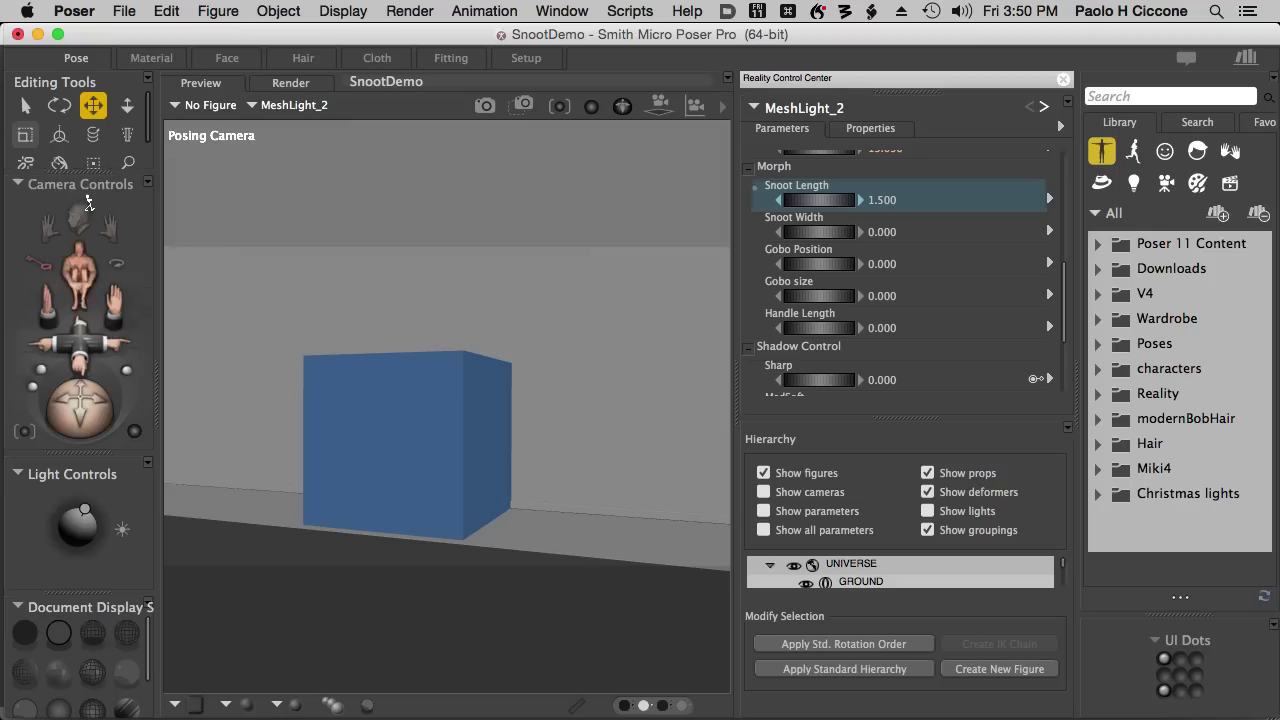
pyautogui.click(315, 400)
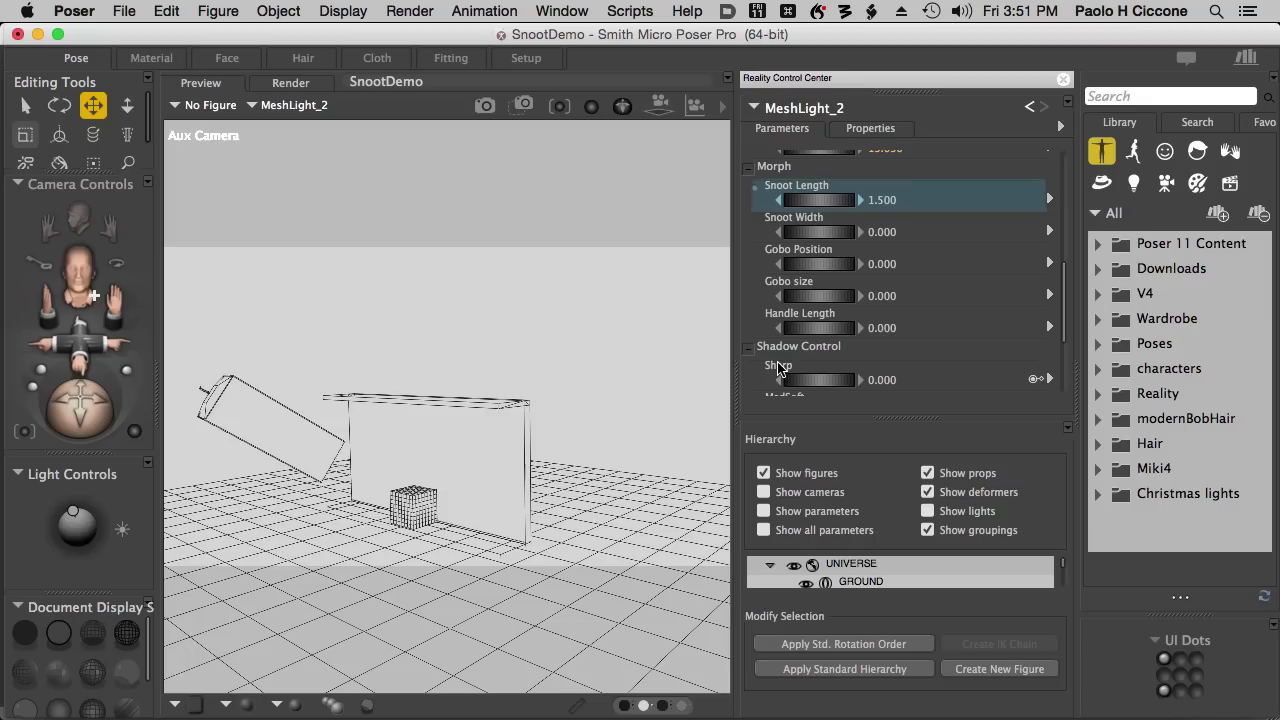
# Show the scene as wireframe, lengthen the snoot handle, and orbit to see snoot and cube
pyautogui.press('super+3')
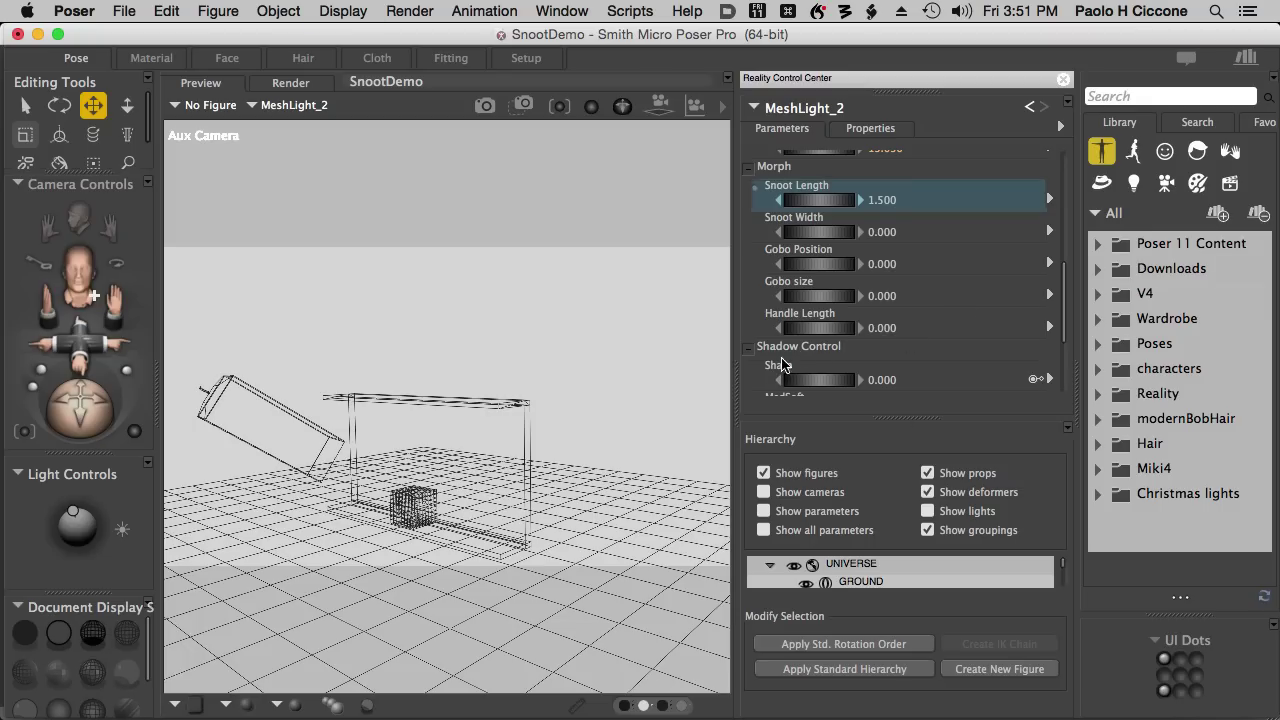
pyautogui.moveTo(814, 327); pyautogui.dragTo(950, 350)
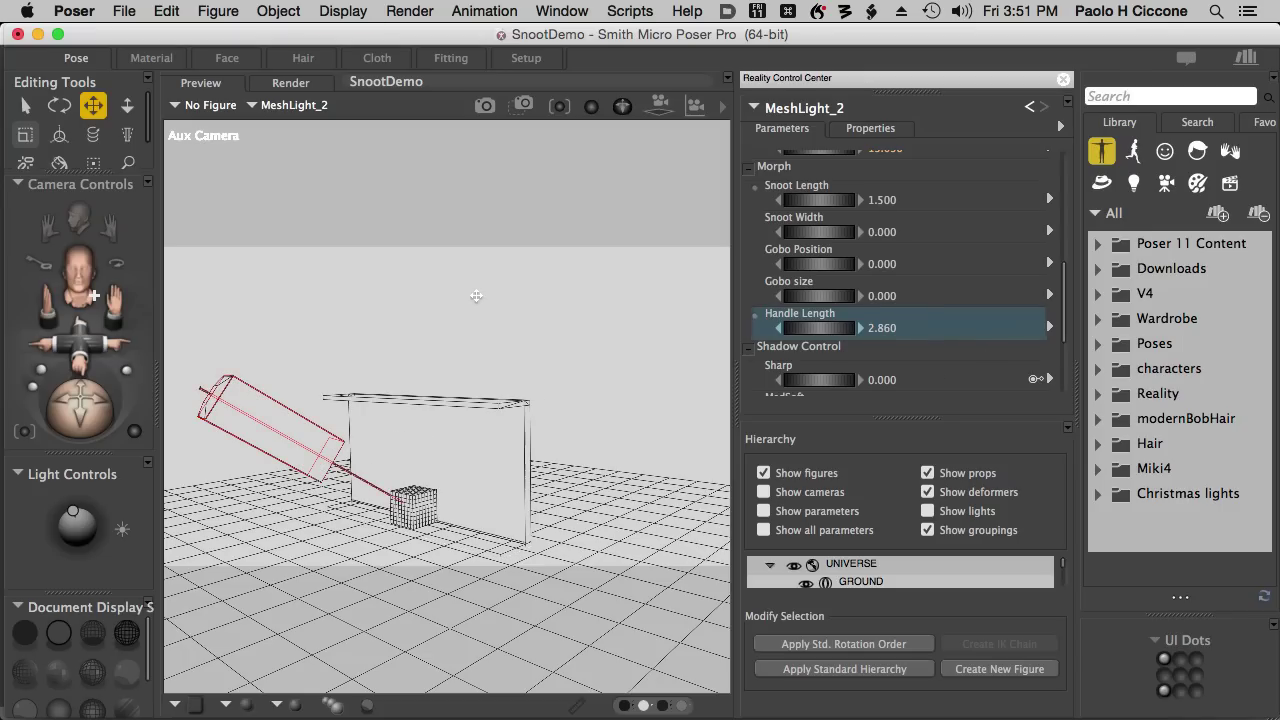
pyautogui.moveTo(331, 338); pyautogui.dragTo(385, 400)
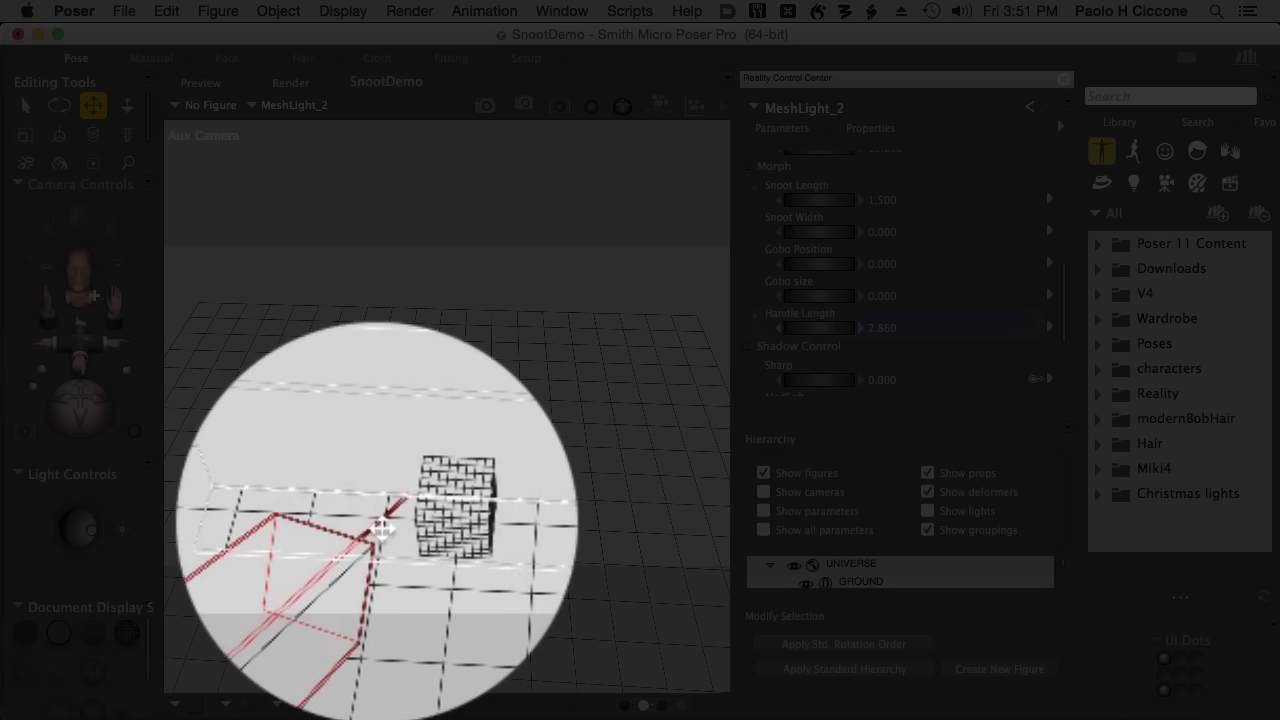
pyautogui.moveTo(559, 604); pyautogui.dragTo(512, 578)
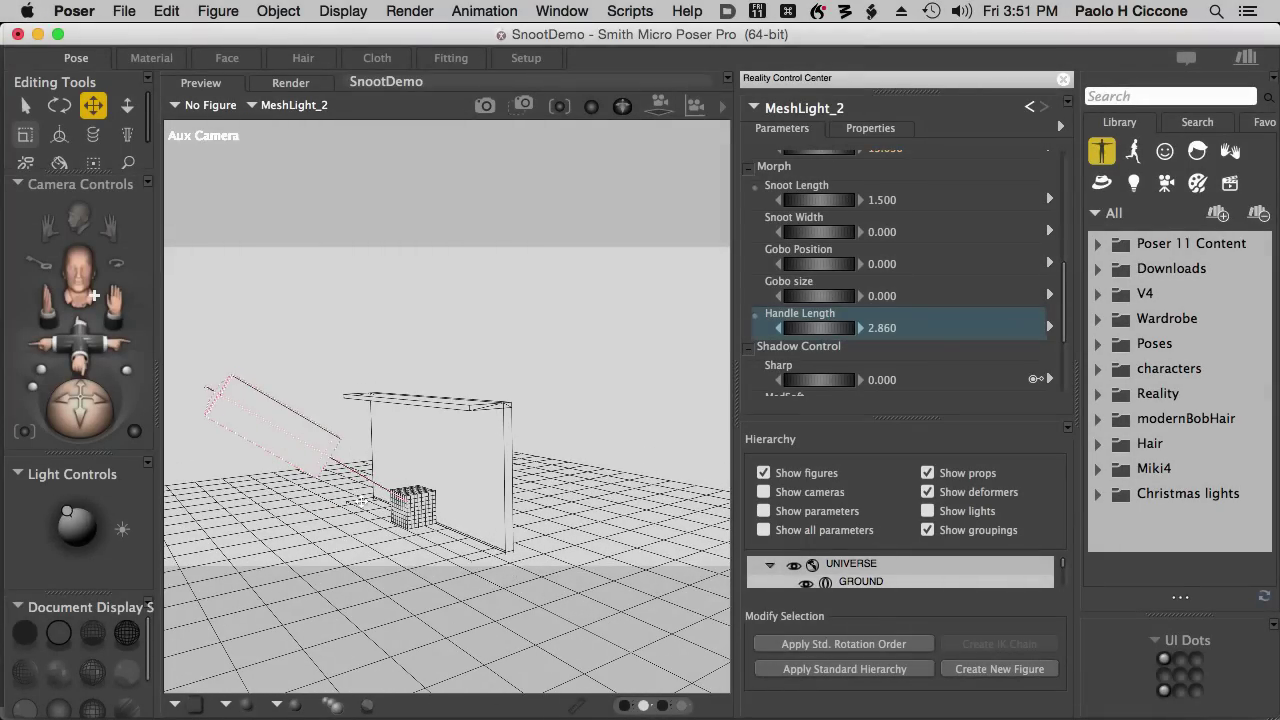
# Reset MeshLight_2's Handle Length to 0, then extend it to 2.880
pyautogui.click(884, 330)
pyautogui.write('0')
pyautogui.press('Return')
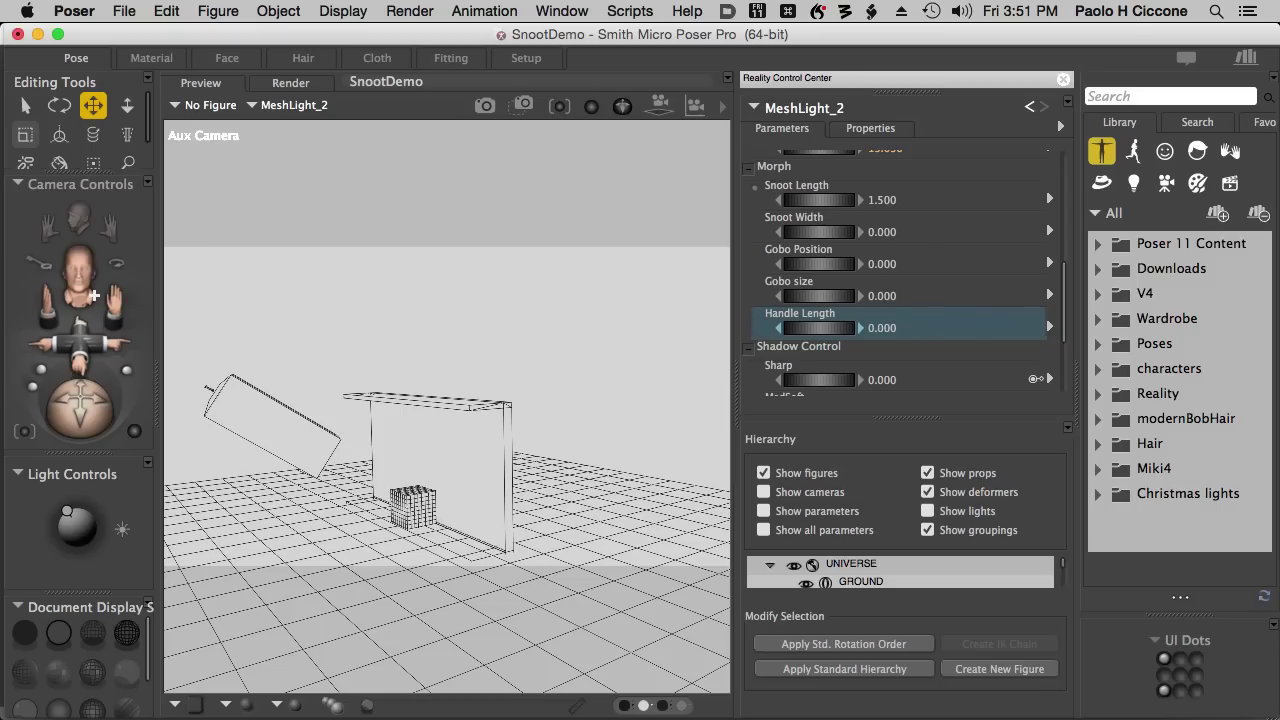
pyautogui.moveTo(905, 322); pyautogui.dragTo(958, 330)
pyautogui.moveTo(370, 471)
pyautogui.mouseDown()
pyautogui.moveTo(430, 535)
pyautogui.moveTo(461, 533)
pyautogui.moveTo(399, 576)
pyautogui.mouseUp()
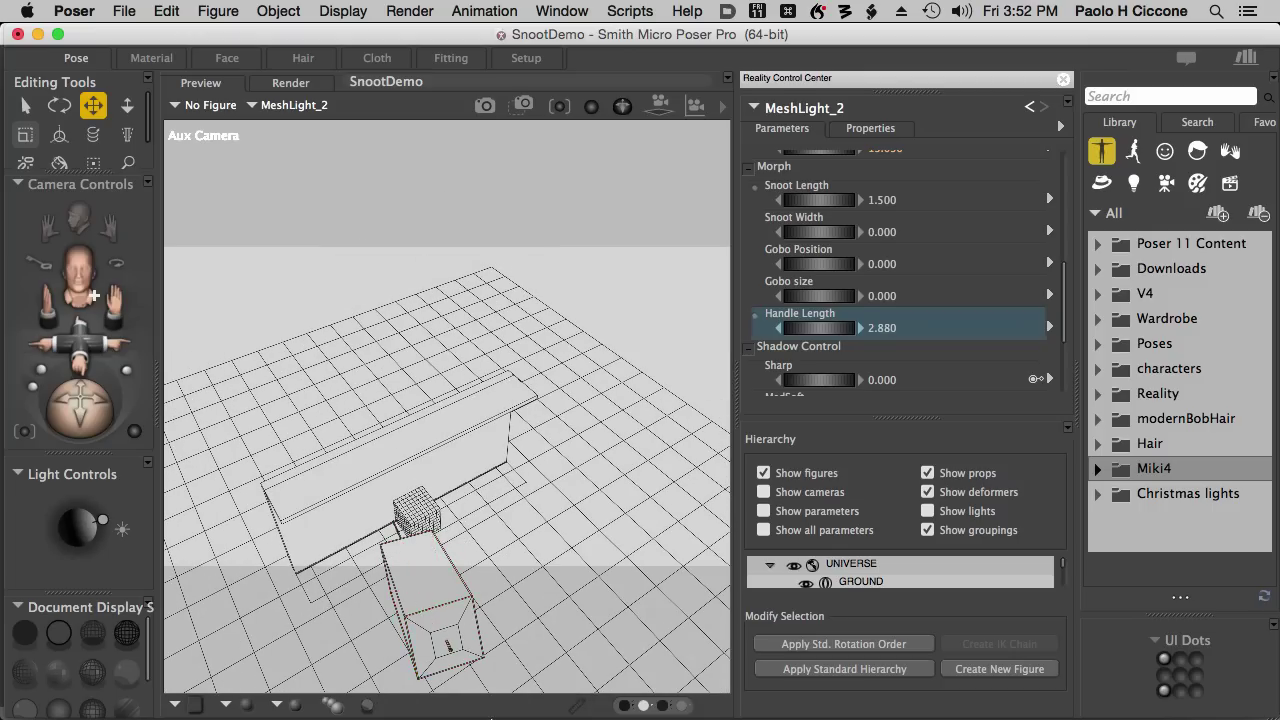
# Select the snoot light and orbit the Aux Camera to confirm its handle reaches the blue cube
pyautogui.click(455, 619)
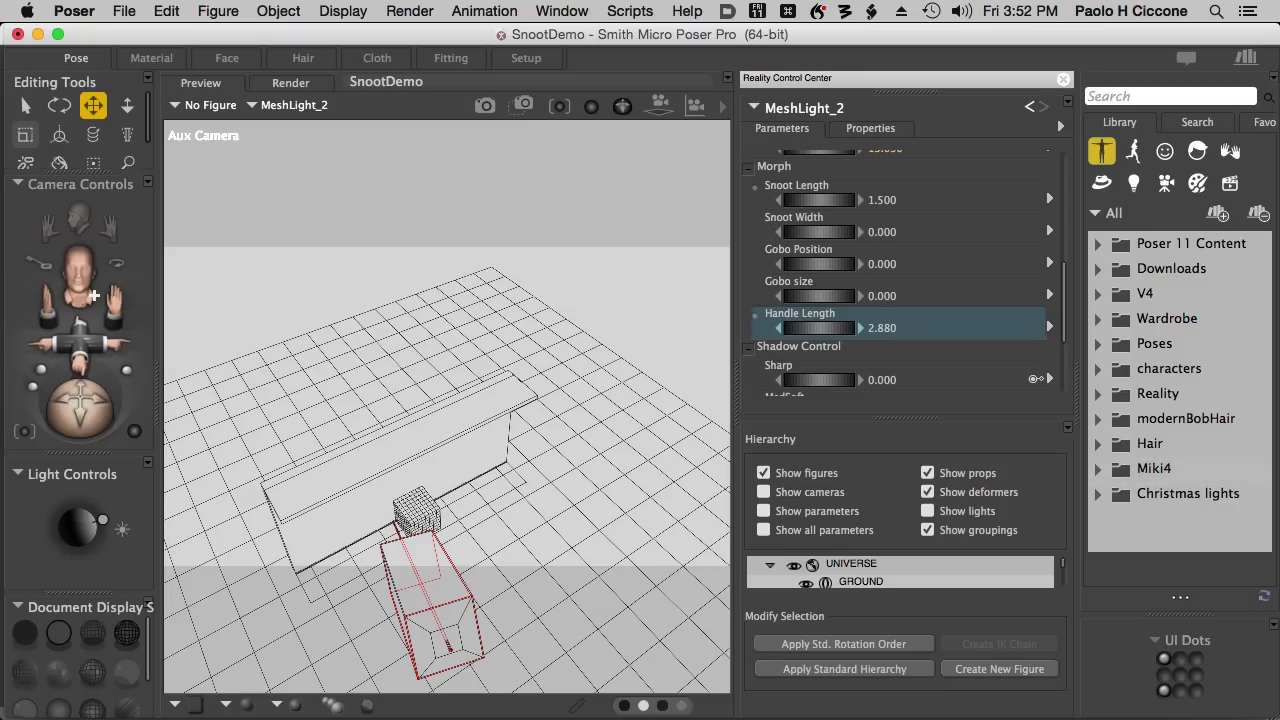
pyautogui.moveTo(385, 648); pyautogui.dragTo(501, 626)
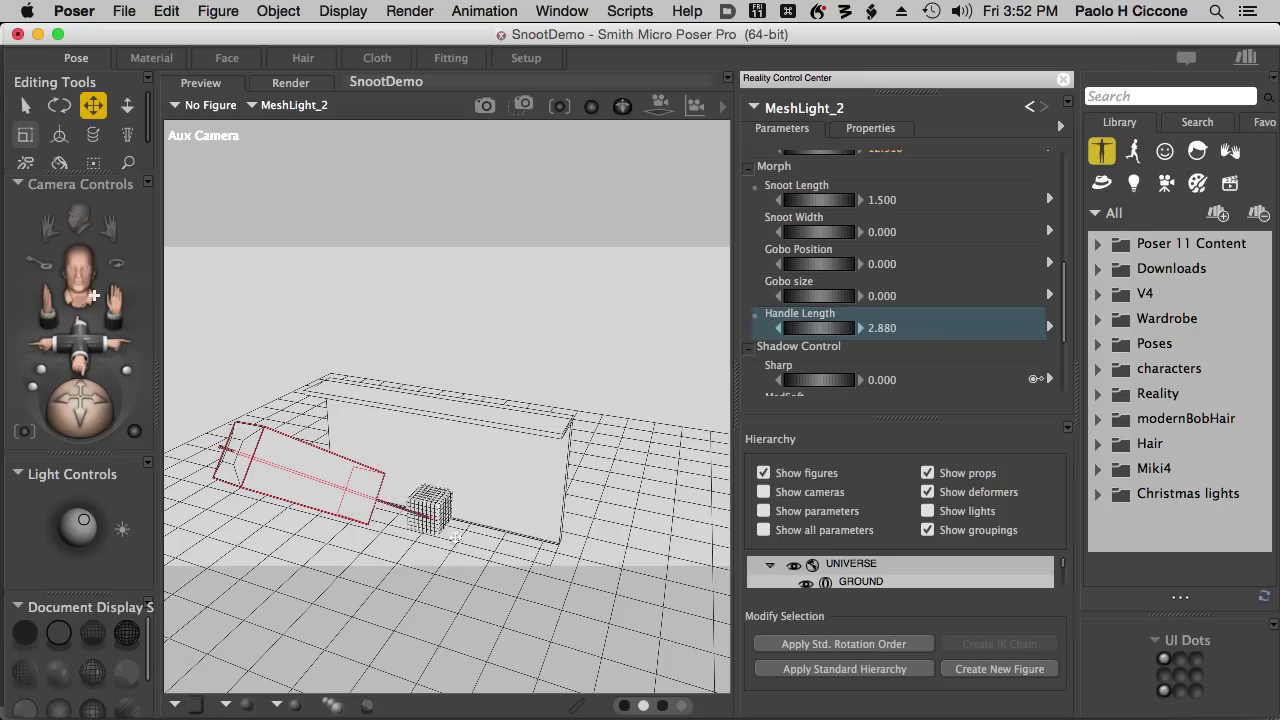
# Switch to the Posing Camera and render the frame through Reality in LuxRender
pyautogui.click(64, 198)
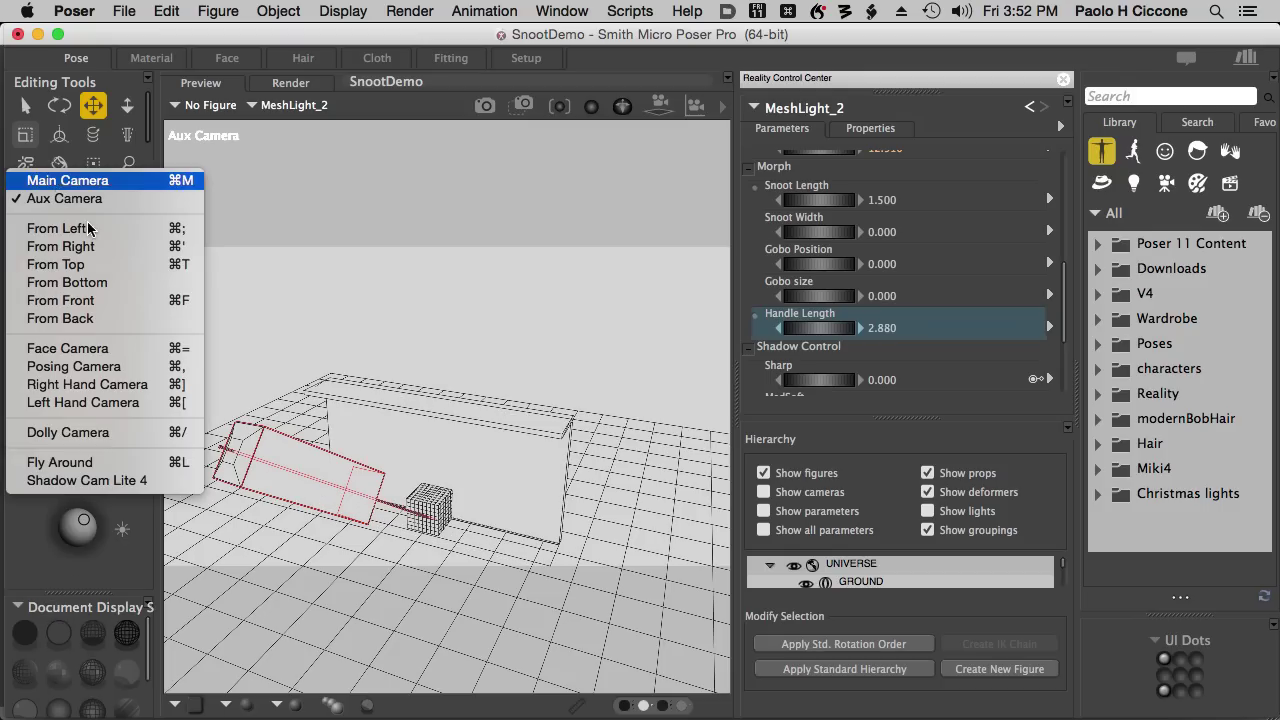
pyautogui.click(76, 367)
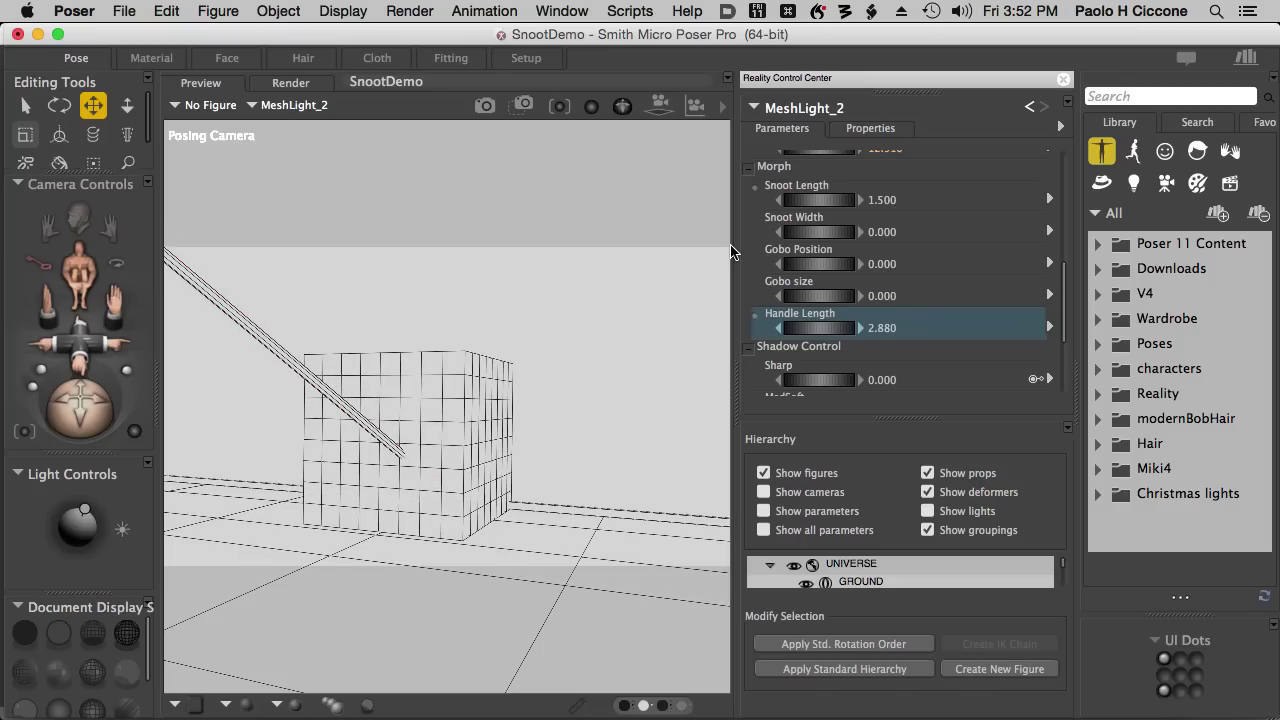
pyautogui.click(410, 11)
pyautogui.click(477, 319)
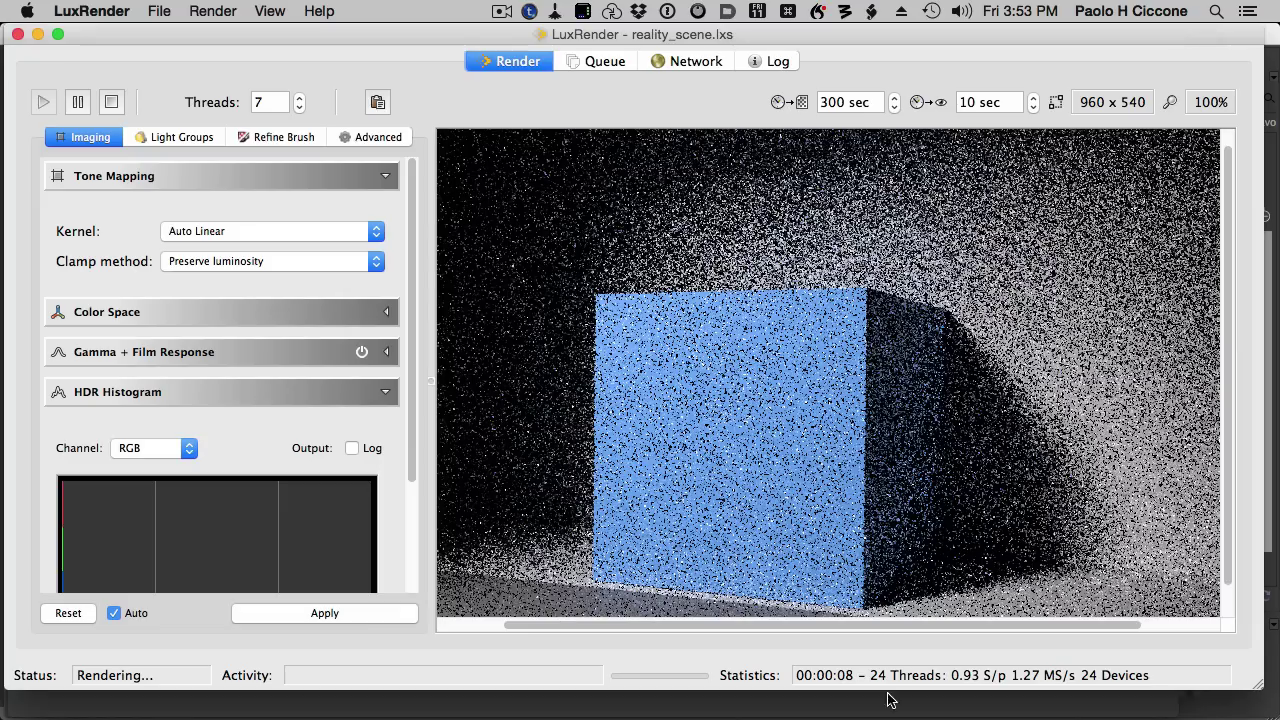
# Fit the LuxRender view to the window and let the blue cube render refine
pyautogui.click(857, 371)
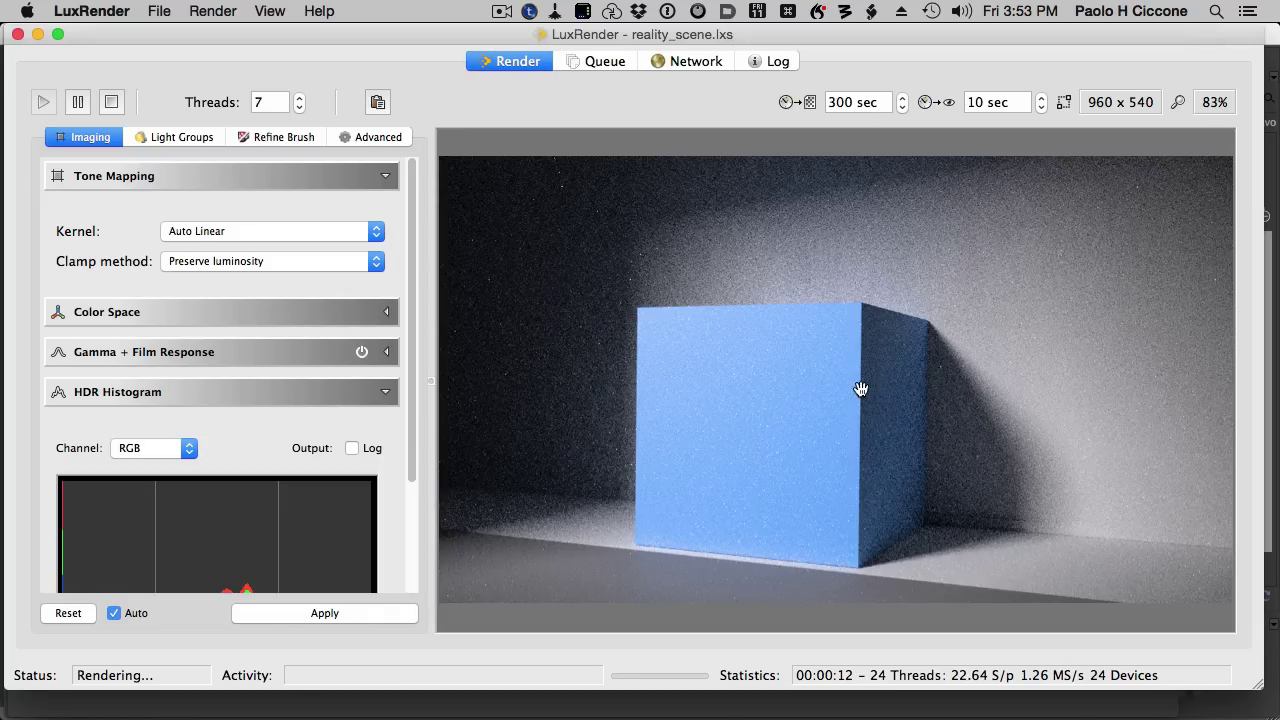